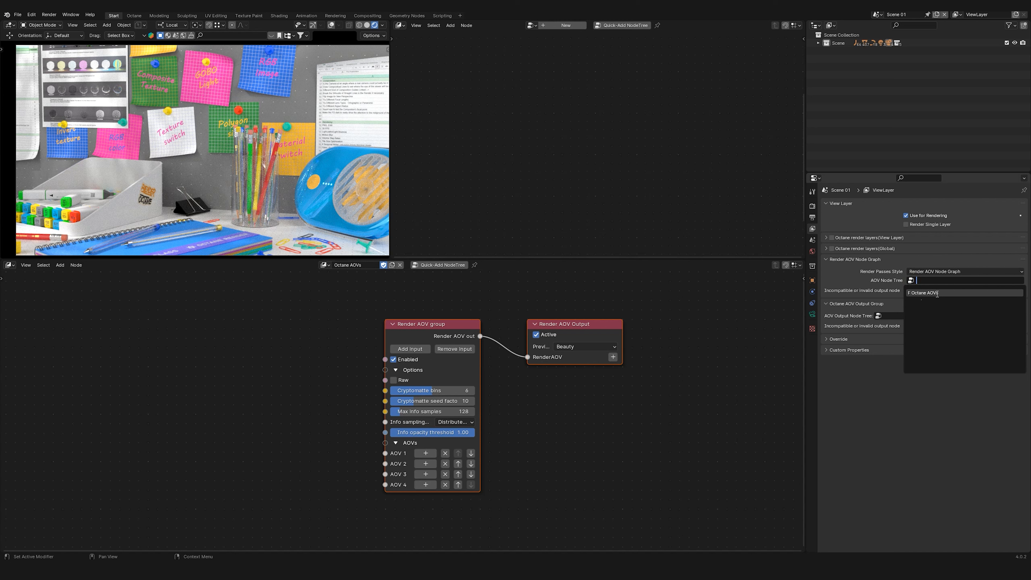
Assign the Octane AOVs node tree to the view layer and open the preview pass choices of the Render AOV Output.
{"action": "left_click", "coordinate": [929, 293]}
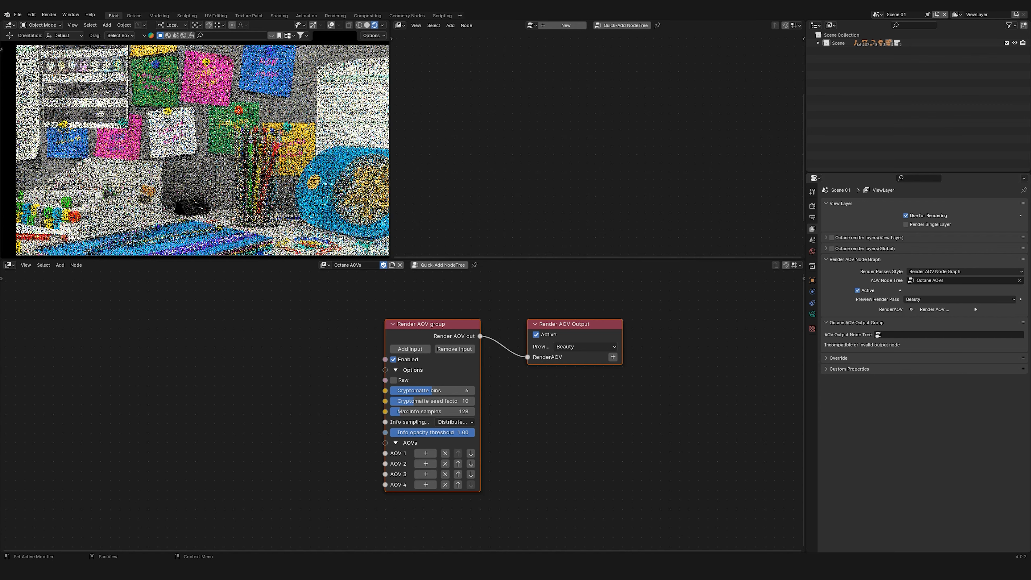
{"action": "left_click", "coordinate": [567, 348]}
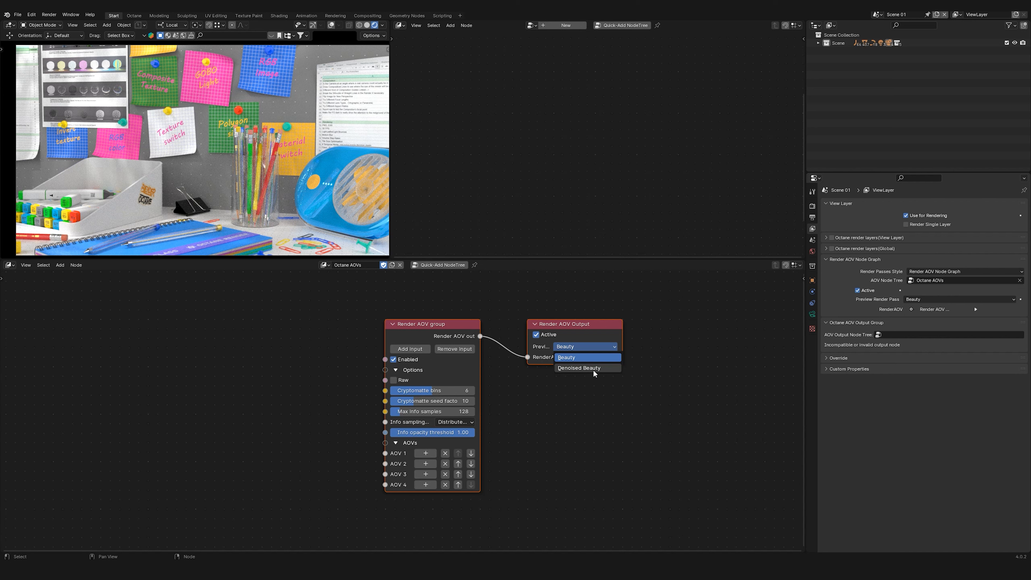
Enable the denoiser in the viewport's Octane camera settings.
{"action": "left_click", "coordinate": [387, 50]}
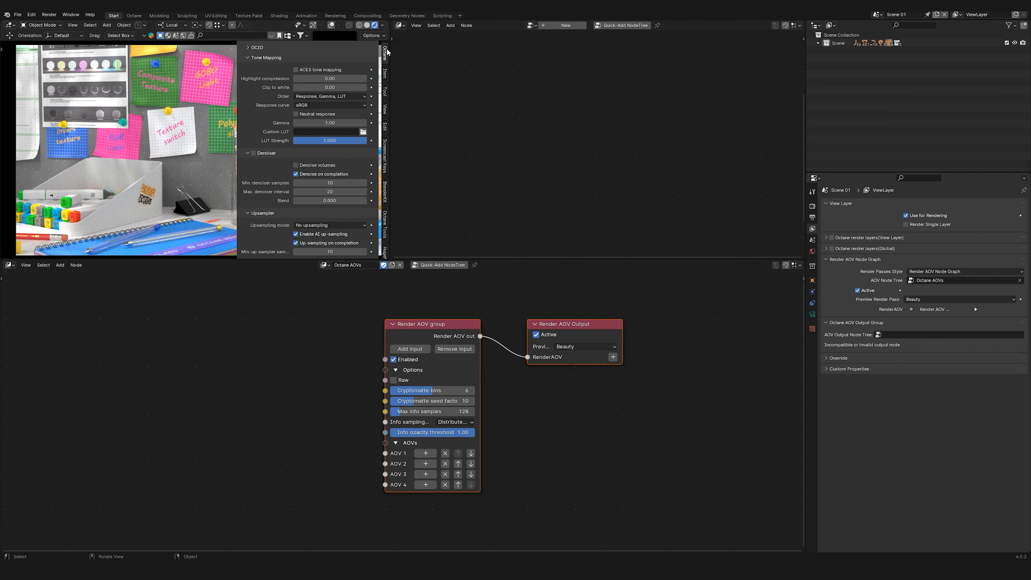
{"action": "scroll", "coordinate": [315, 161], "scroll_direction": "down", "scroll_amount": 1}
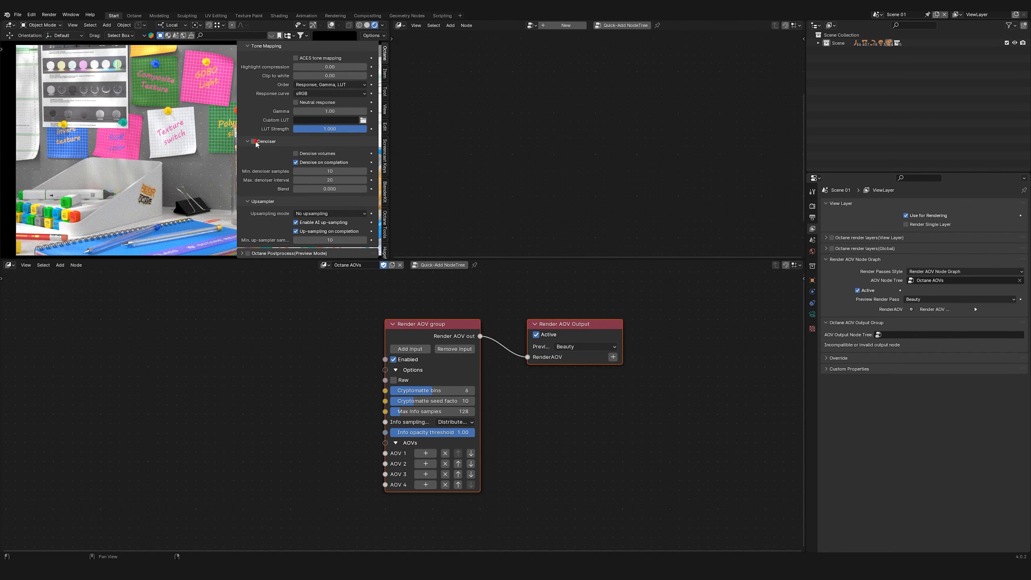
{"action": "left_click_drag", "start_coordinate": [237, 115], "coordinate": [383, 122]}
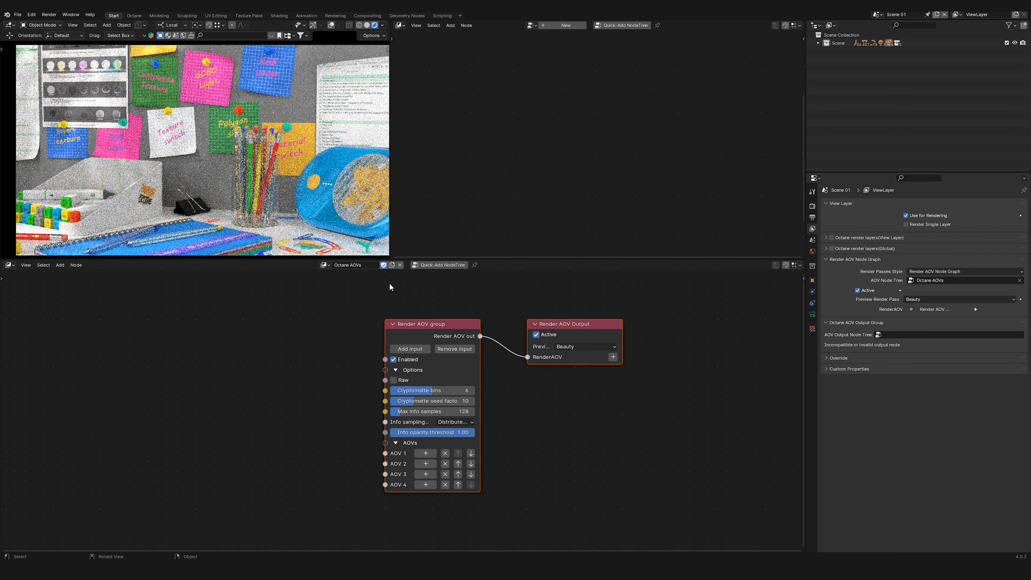
Add a Render AOV group node to both the AOV 1 and AOV 2 inputs of the main Render AOV group.
{"action": "left_click", "coordinate": [425, 453]}
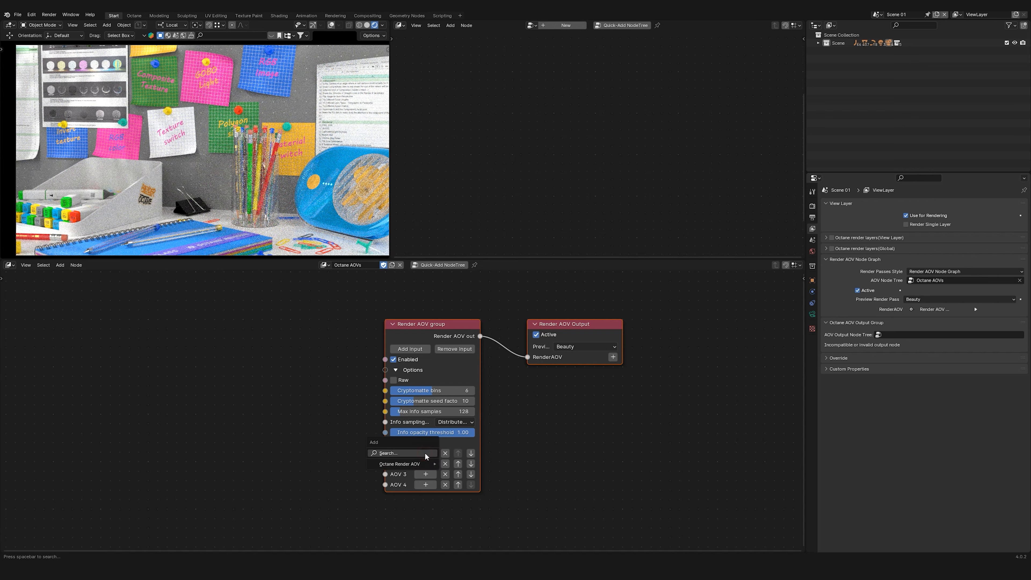
{"action": "mouse_move", "coordinate": [421, 462]}
{"action": "left_click", "coordinate": [467, 464]}
{"action": "left_click", "coordinate": [425, 463]}
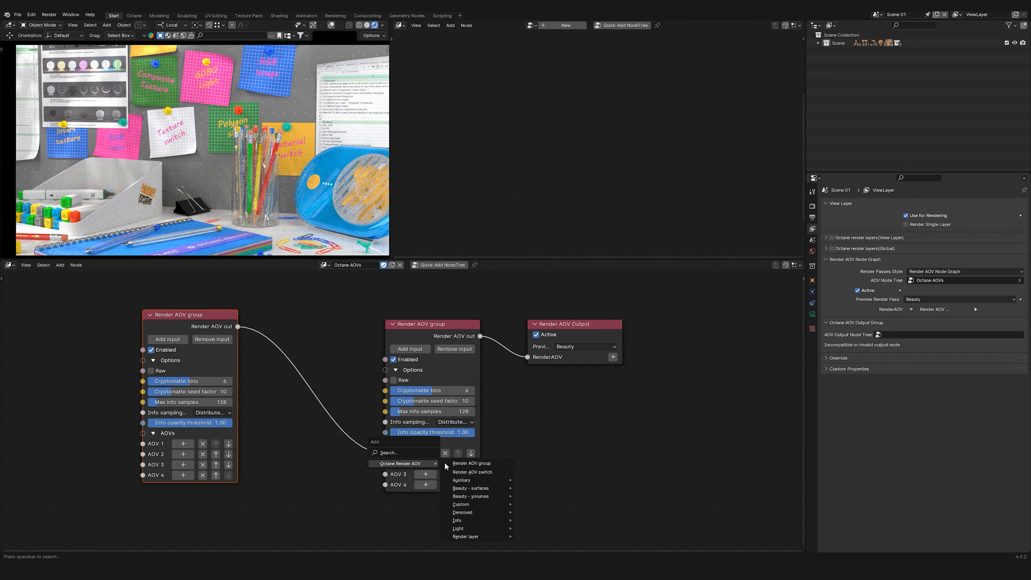
{"action": "left_click", "coordinate": [463, 463]}
Add Diffuse direct and Diffuse indirect AOV nodes to AOV 1 and AOV 2 of the first nested Render AOV group.
{"action": "scroll", "coordinate": [360, 421], "scroll_direction": "down", "scroll_amount": 5}
{"action": "scroll", "coordinate": [444, 354], "scroll_direction": "up", "scroll_amount": 3}
{"action": "middle_click_drag", "start_coordinate": [329, 394], "coordinate": [480, 374]}
{"action": "scroll", "coordinate": [331, 404], "scroll_direction": "up", "scroll_amount": 6}
{"action": "left_click", "coordinate": [479, 374]}
{"action": "mouse_move", "coordinate": [536, 400]}
{"action": "left_click", "coordinate": [609, 411]}
{"action": "left_click", "coordinate": [479, 388]}
{"action": "mouse_move", "coordinate": [467, 389]}
{"action": "mouse_move", "coordinate": [536, 414]}
{"action": "left_click", "coordinate": [609, 440]}
Add Emitters and Reflection direct AOV nodes to AOV 3 and AOV 4 of the first nested Render AOV group.
{"action": "left_click", "coordinate": [480, 403]}
{"action": "mouse_move", "coordinate": [479, 403]}
{"action": "mouse_move", "coordinate": [528, 427]}
{"action": "left_click", "coordinate": [595, 345]}
{"action": "left_click", "coordinate": [480, 417]}
{"action": "mouse_move", "coordinate": [479, 417]}
{"action": "mouse_move", "coordinate": [527, 442]}
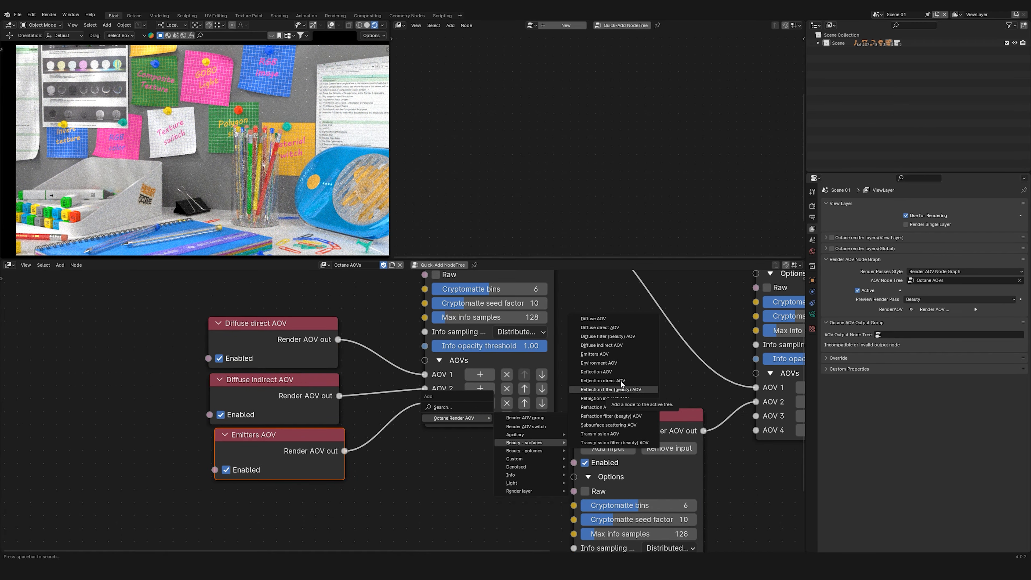
{"action": "left_click", "coordinate": [621, 381]}
Extend the first nested Render AOV group to nine AOV inputs.
{"action": "scroll", "coordinate": [467, 316], "scroll_direction": "down", "scroll_amount": 1}
{"action": "middle_click_drag", "start_coordinate": [471, 293], "coordinate": [458, 334]}
{"action": "left_click", "coordinate": [437, 281]}
{"action": "middle_click_drag", "start_coordinate": [465, 460], "coordinate": [470, 324]}
{"action": "left_click", "coordinate": [470, 324]}
{"action": "mouse_move", "coordinate": [470, 324]}
{"action": "mouse_move", "coordinate": [522, 350]}
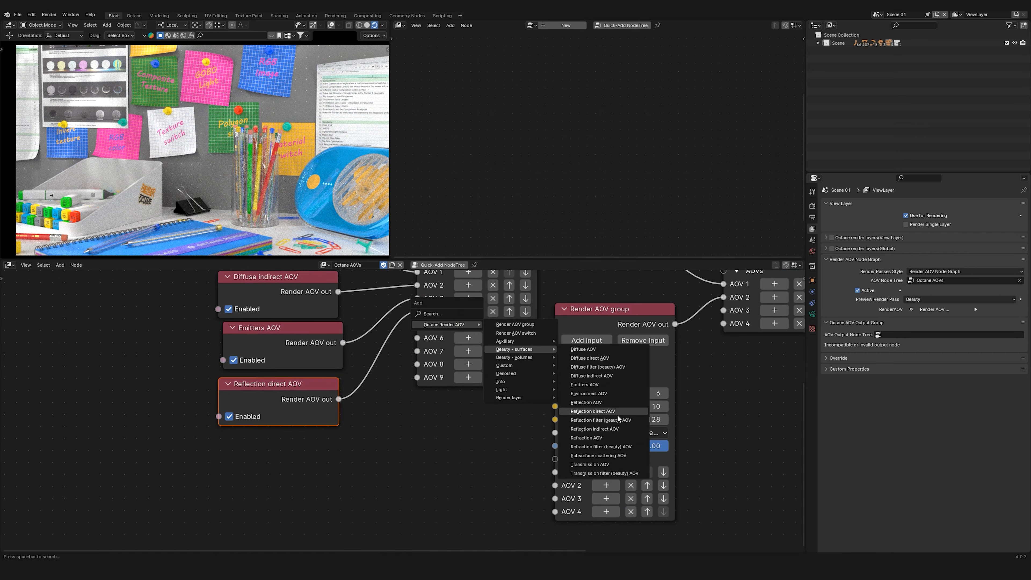
{"action": "left_click", "coordinate": [620, 414]}
{"action": "left_click", "coordinate": [585, 548]}
{"action": "middle_click_drag", "start_coordinate": [325, 445], "coordinate": [315, 467]}
{"action": "key", "text": "x"}
Add a Reflection indirect AOV node to AOV 5 of the first nested group and place it below Reflection direct.
{"action": "left_click", "coordinate": [464, 348]}
{"action": "mouse_move", "coordinate": [465, 349]}
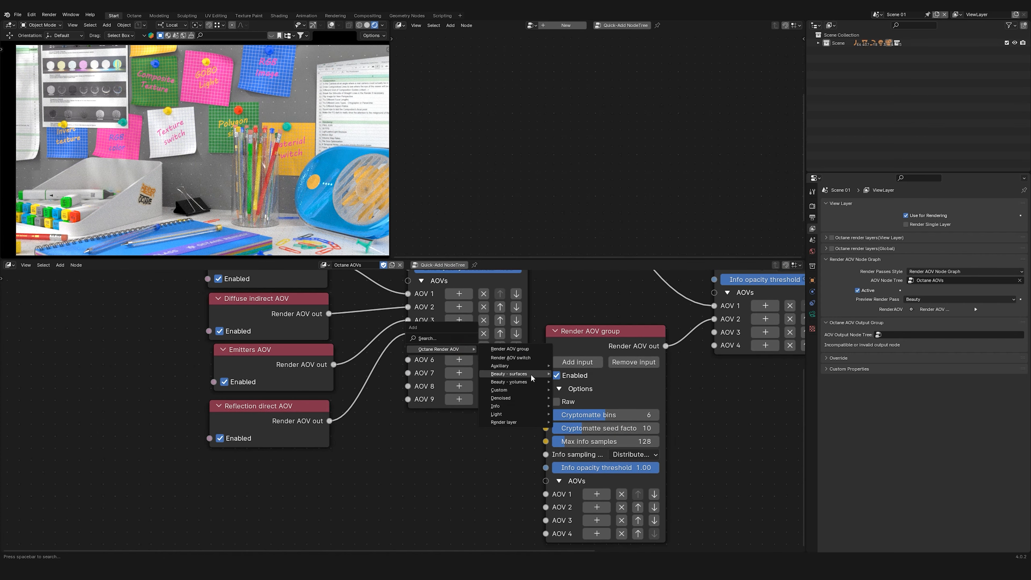
{"action": "mouse_move", "coordinate": [532, 377]}
{"action": "left_click", "coordinate": [609, 453]}
{"action": "left_click", "coordinate": [548, 537]}
Add Refraction and Subsurface scattering AOV nodes to AOV 6 and AOV 7 of the first nested Render AOV group.
{"action": "left_click", "coordinate": [460, 301]}
{"action": "mouse_move", "coordinate": [460, 301]}
{"action": "mouse_move", "coordinate": [523, 324]}
{"action": "left_click", "coordinate": [600, 412]}
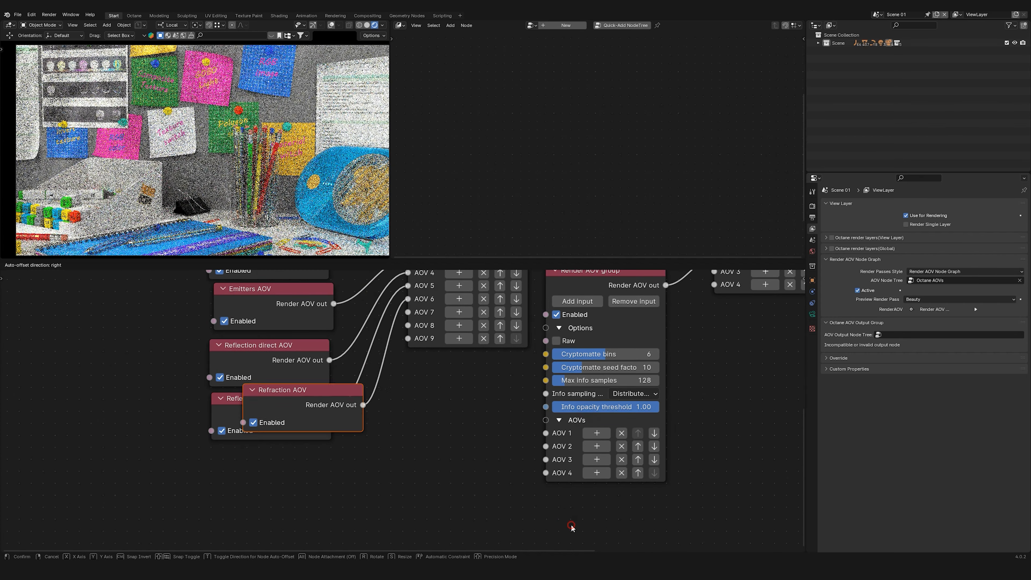
{"action": "left_click", "coordinate": [571, 525]}
{"action": "left_click", "coordinate": [460, 312]}
{"action": "left_click", "coordinate": [592, 449]}
{"action": "left_click", "coordinate": [558, 549]}
Add Shadow and Ambient occlusion AOV nodes to AOV 1 and AOV 2 of the second nested Render AOV group.
{"action": "scroll", "coordinate": [609, 467], "scroll_direction": "down", "scroll_amount": 5}
{"action": "scroll", "coordinate": [503, 483], "scroll_direction": "up", "scroll_amount": 3}
{"action": "left_click", "coordinate": [438, 404]}
{"action": "mouse_move", "coordinate": [487, 421]}
{"action": "left_click", "coordinate": [570, 474]}
{"action": "left_click", "coordinate": [568, 475]}
{"action": "left_click", "coordinate": [432, 415]}
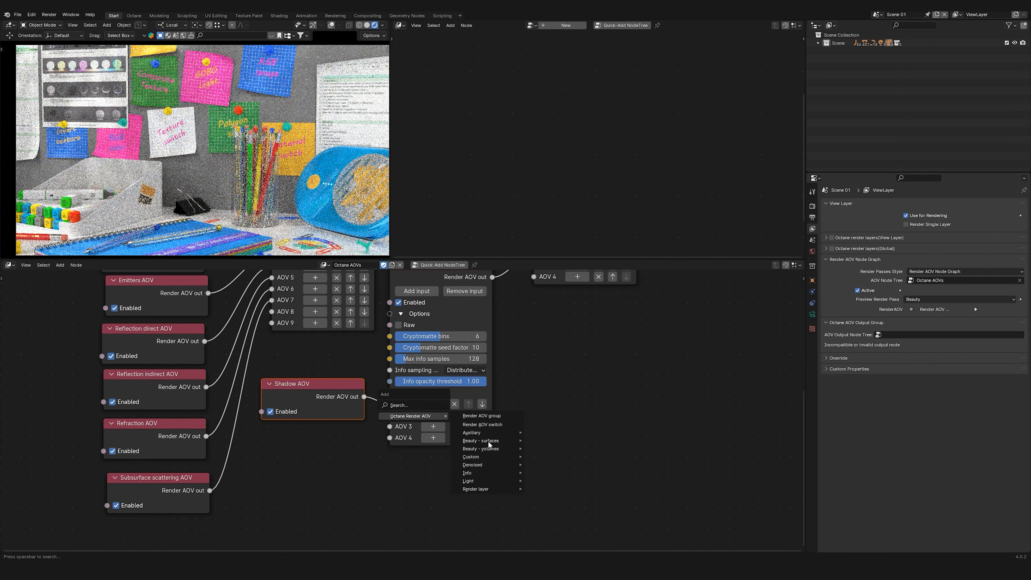
{"action": "left_click", "coordinate": [483, 425]}
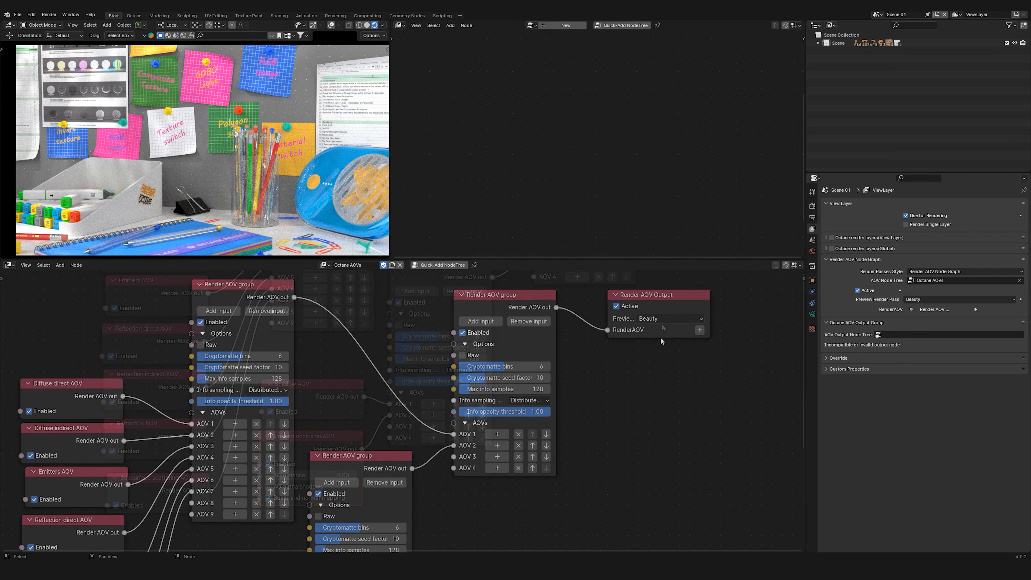
Preview the Emitters, Diffuse direct, Diffuse indirect, Reflection direct and Reflection indirect passes one after another in the viewport.
{"action": "left_click", "coordinate": [666, 318]}
{"action": "left_click", "coordinate": [661, 339]}
{"action": "left_click", "coordinate": [662, 318]}
{"action": "left_click", "coordinate": [660, 353]}
{"action": "left_click", "coordinate": [668, 319]}
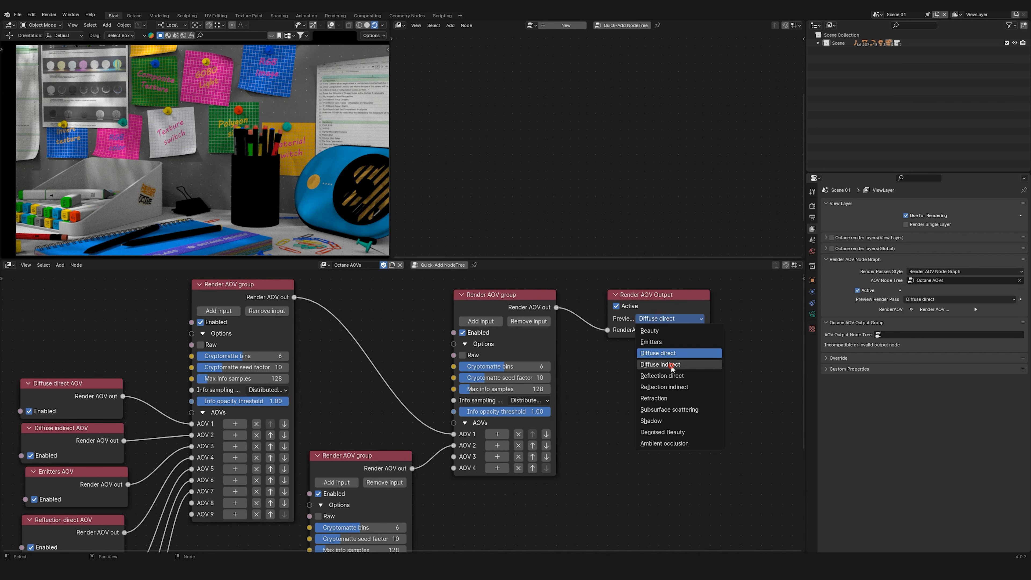
{"action": "left_click", "coordinate": [672, 367]}
{"action": "left_click", "coordinate": [674, 319]}
{"action": "left_click", "coordinate": [670, 375]}
{"action": "left_click", "coordinate": [671, 318]}
{"action": "left_click", "coordinate": [674, 386]}
Preview the Refraction, Subsurface scattering, Shadow and Ambient occlusion passes, and return the preview to Beauty.
{"action": "left_click", "coordinate": [668, 318]}
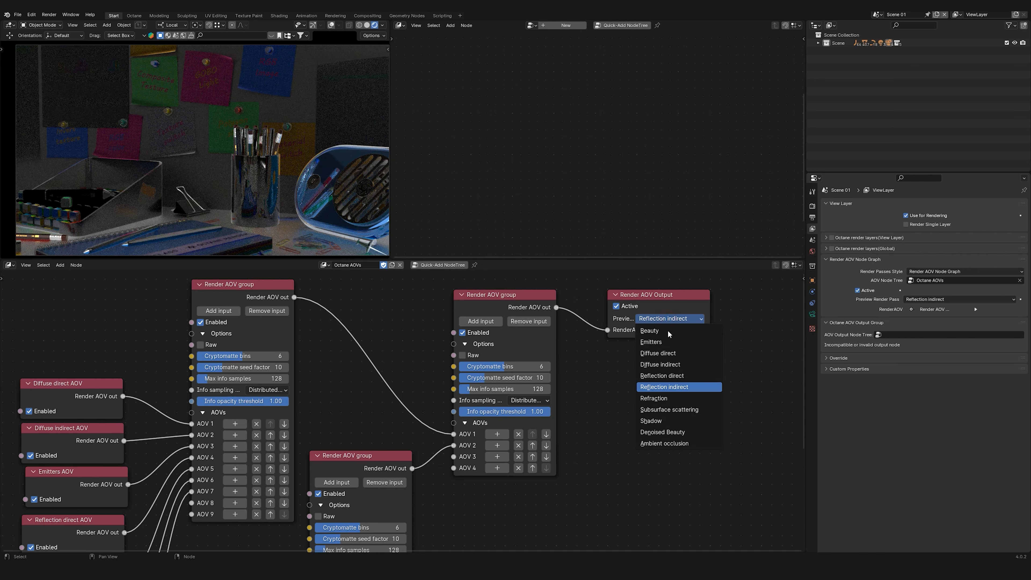
{"action": "left_click", "coordinate": [661, 398]}
{"action": "left_click", "coordinate": [662, 318]}
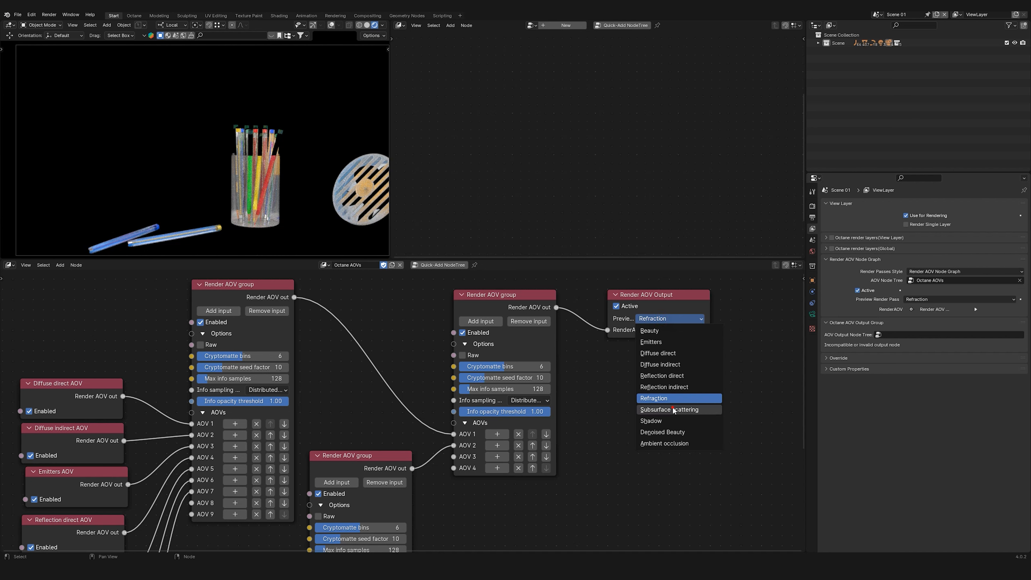
{"action": "left_click", "coordinate": [673, 409]}
{"action": "left_click", "coordinate": [663, 319]}
{"action": "left_click", "coordinate": [662, 421]}
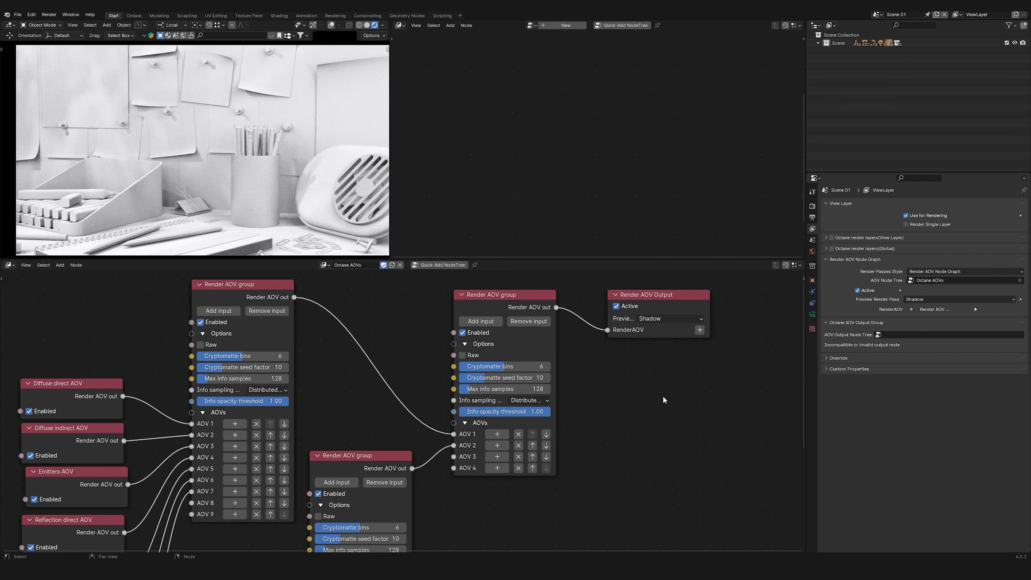
{"action": "left_click", "coordinate": [663, 318]}
{"action": "left_click", "coordinate": [665, 443]}
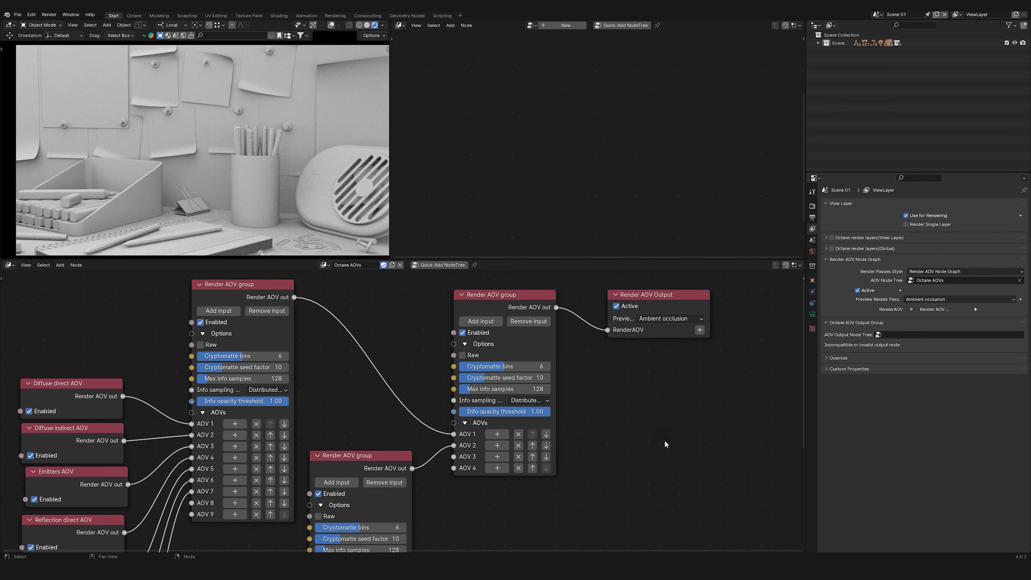
{"action": "left_click", "coordinate": [669, 319]}
{"action": "left_click", "coordinate": [665, 444]}
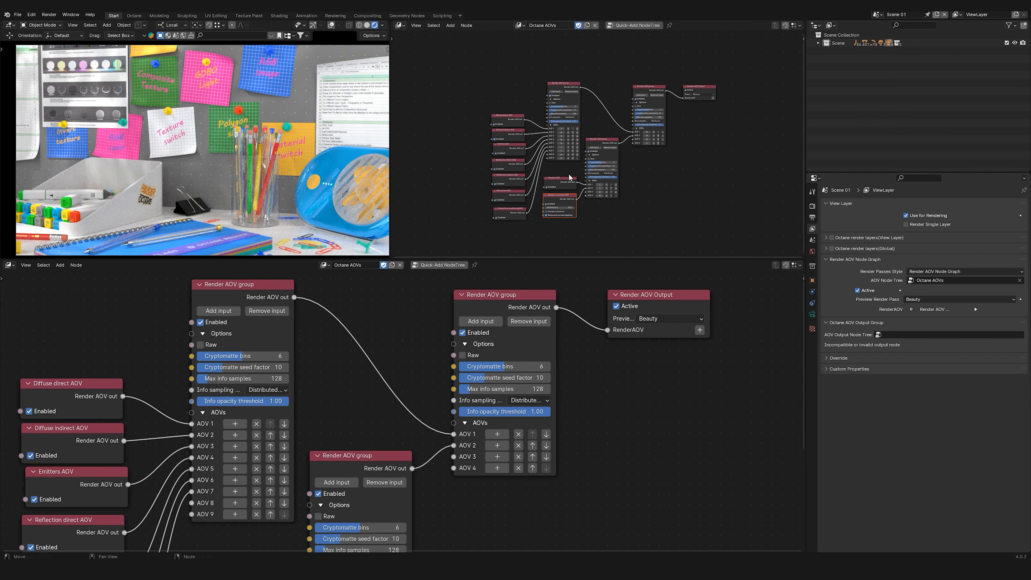
Create a default Octane Compositor node tree in the large node editor and assign it as the view layer's AOV output node tree.
{"action": "left_click", "coordinate": [9, 264]}
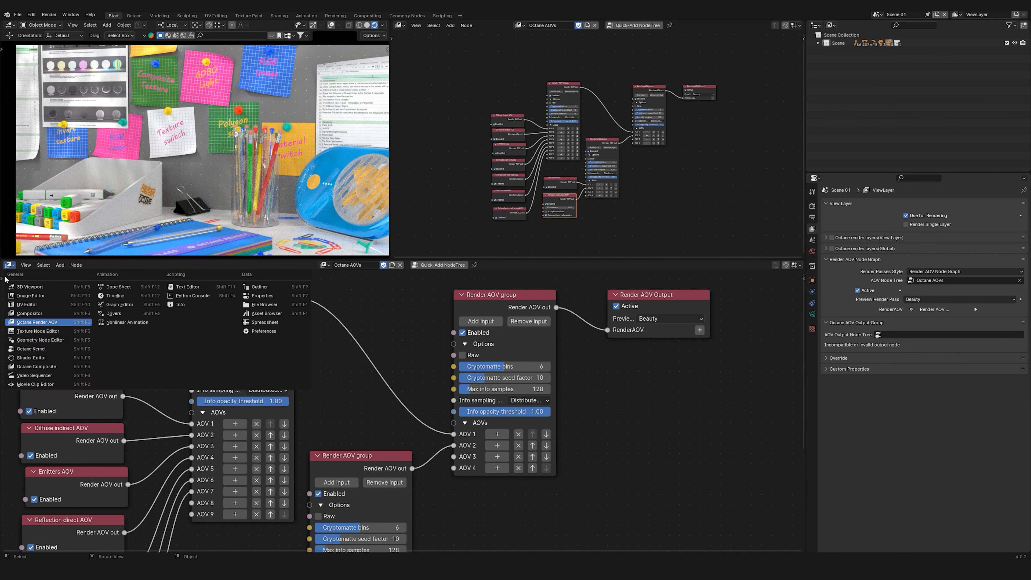
{"action": "left_click", "coordinate": [48, 366]}
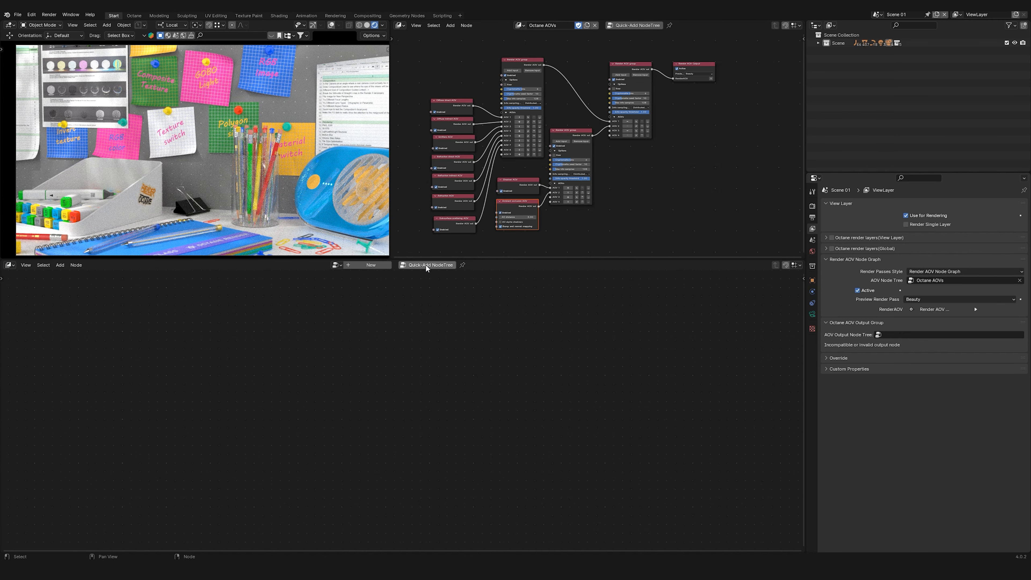
{"action": "left_click", "coordinate": [425, 264]}
{"action": "scroll", "coordinate": [442, 379], "scroll_direction": "up", "scroll_amount": 2}
{"action": "key", "text": "Home"}
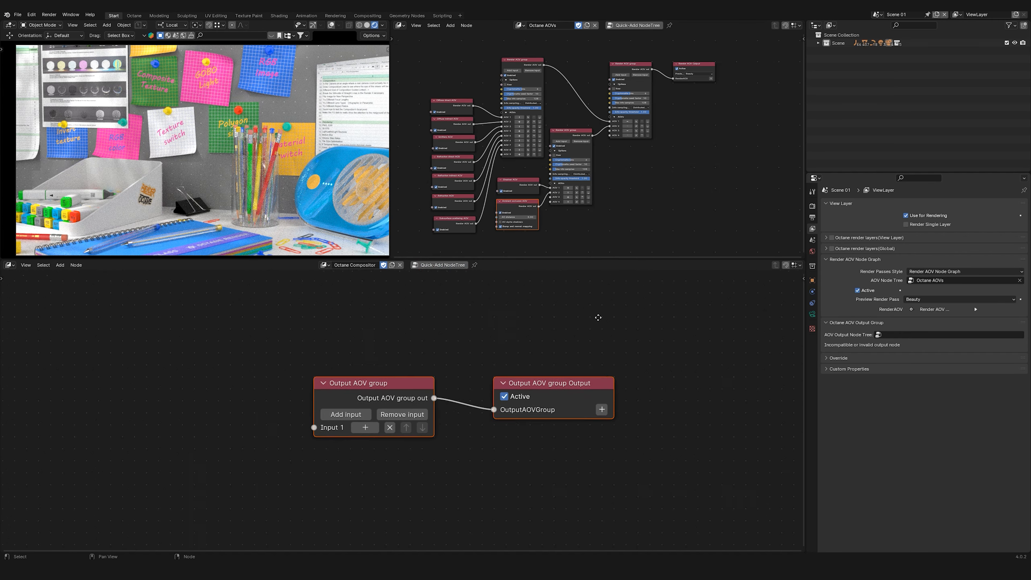
{"action": "left_click", "coordinate": [883, 333]}
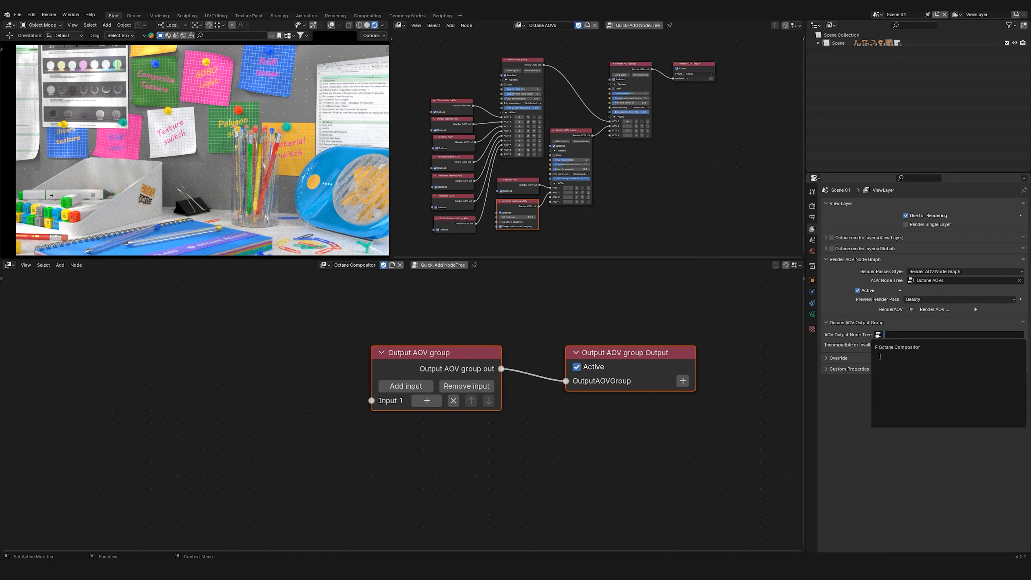
{"action": "left_click", "coordinate": [916, 347]}
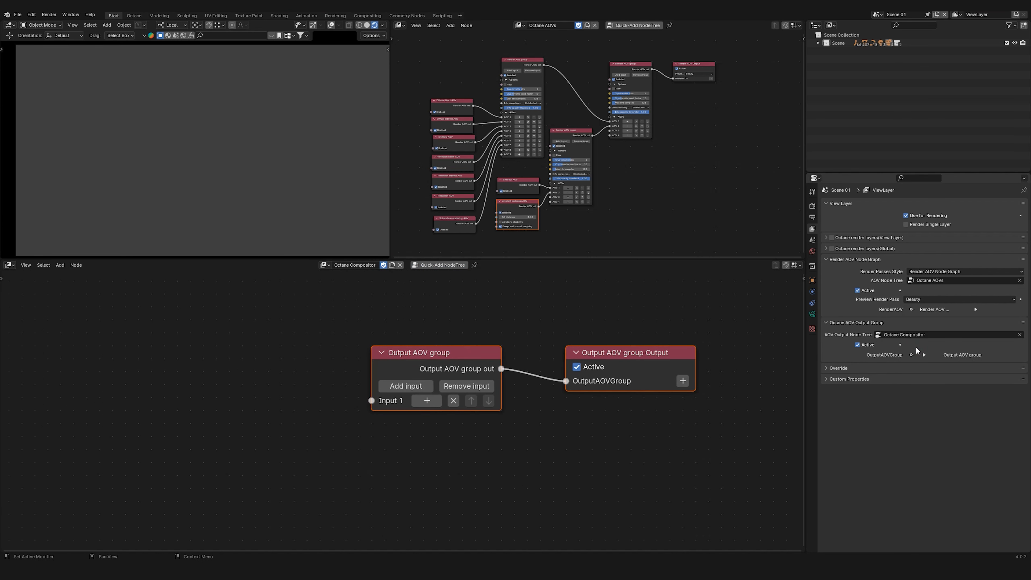
Add a second input to the Output AOV group and set the preview render pass to AOV Output 1.
{"action": "left_click", "coordinate": [405, 386]}
{"action": "scroll", "coordinate": [698, 76], "scroll_direction": "up", "scroll_amount": 3}
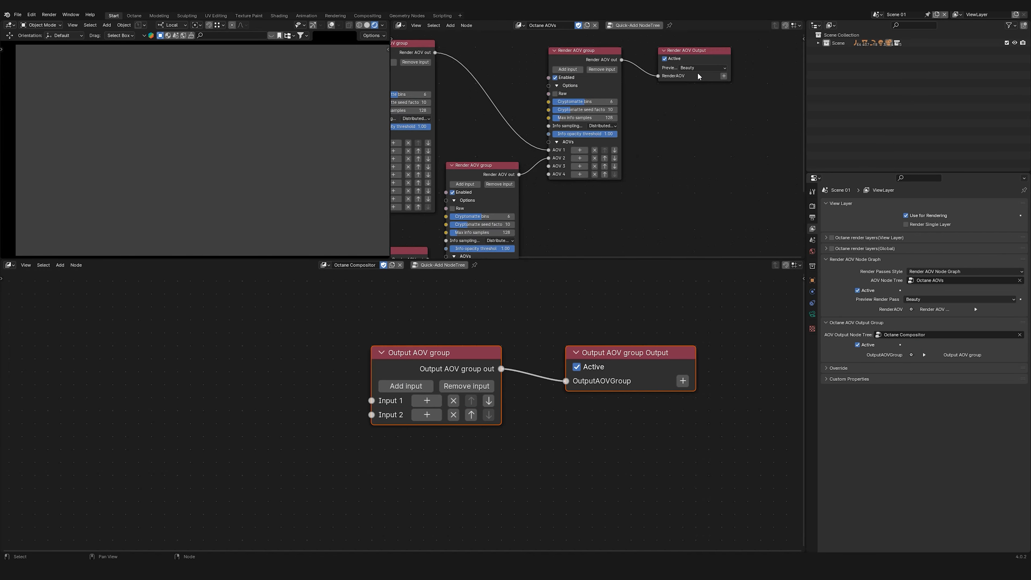
{"action": "scroll", "coordinate": [698, 76], "scroll_direction": "up", "scroll_amount": 4}
{"action": "left_click", "coordinate": [698, 62]}
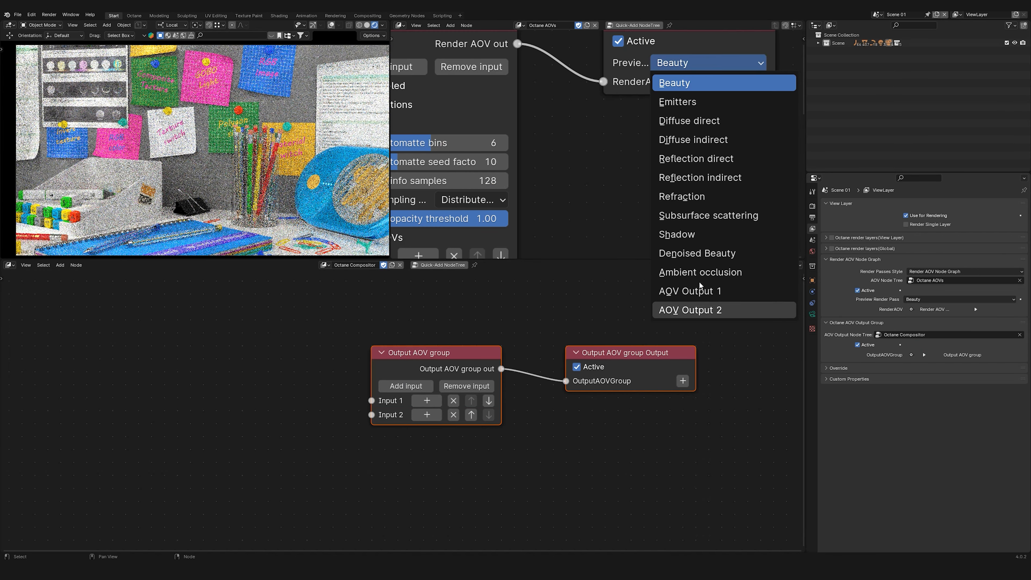
{"action": "left_click", "coordinate": [696, 292]}
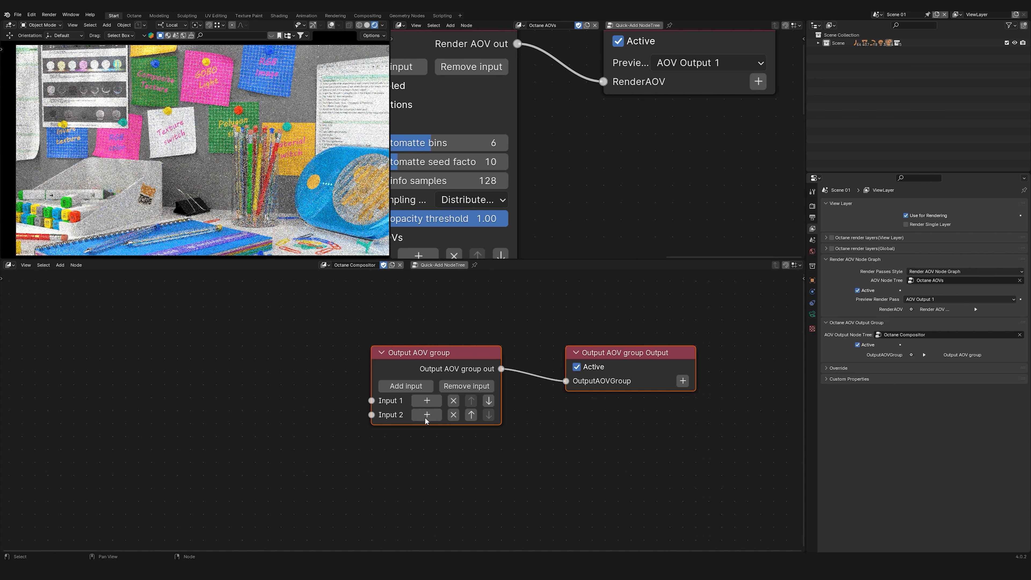
Remove Input 2 from the Output AOV group and add an Output AOV node to Input 1.
{"action": "left_click", "coordinate": [453, 415]}
{"action": "scroll", "coordinate": [446, 411], "scroll_direction": "down", "scroll_amount": 2}
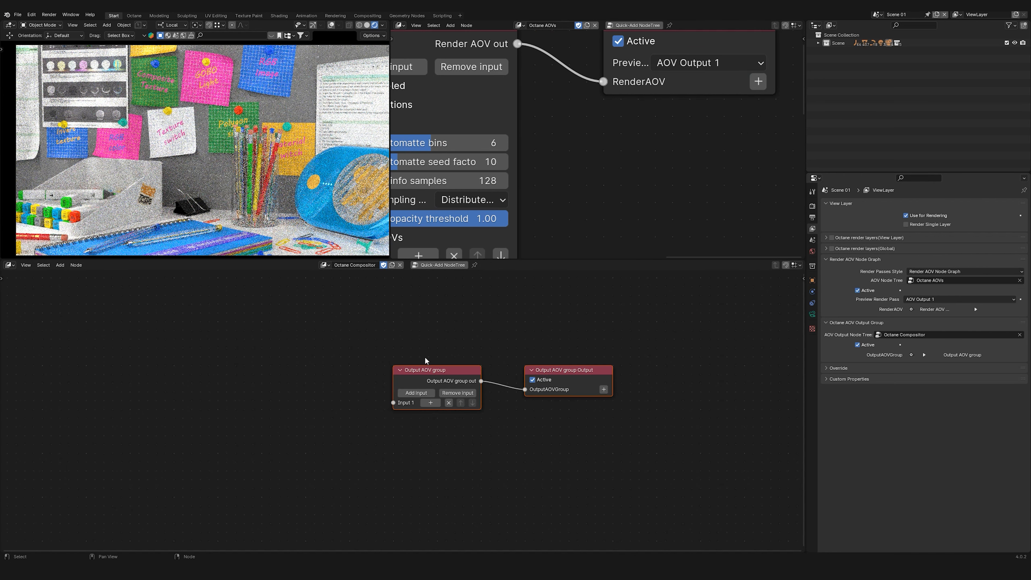
{"action": "middle_click_drag", "start_coordinate": [425, 360], "coordinate": [497, 359]}
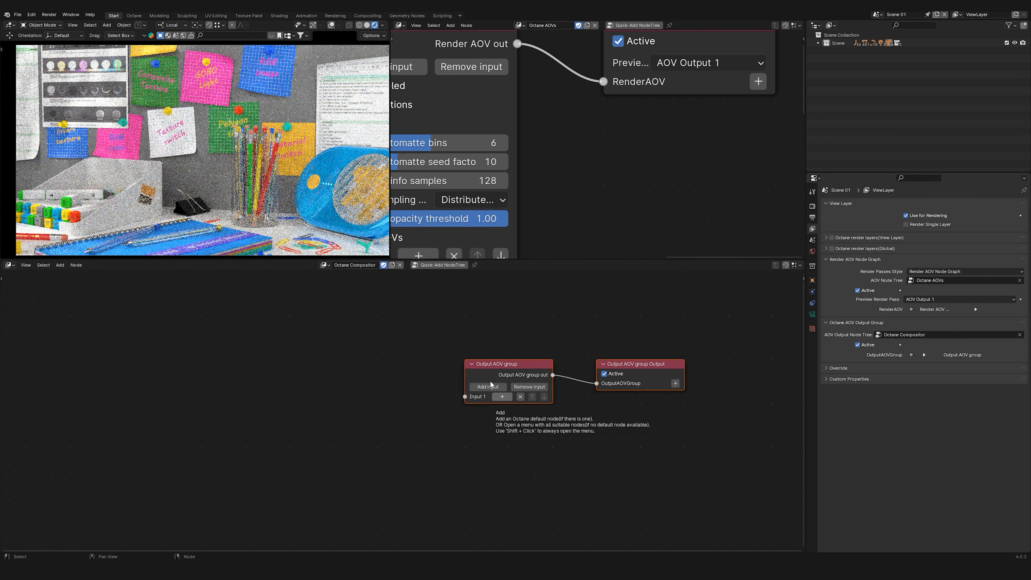
{"action": "left_click", "coordinate": [505, 398]}
{"action": "left_click", "coordinate": [545, 402]}
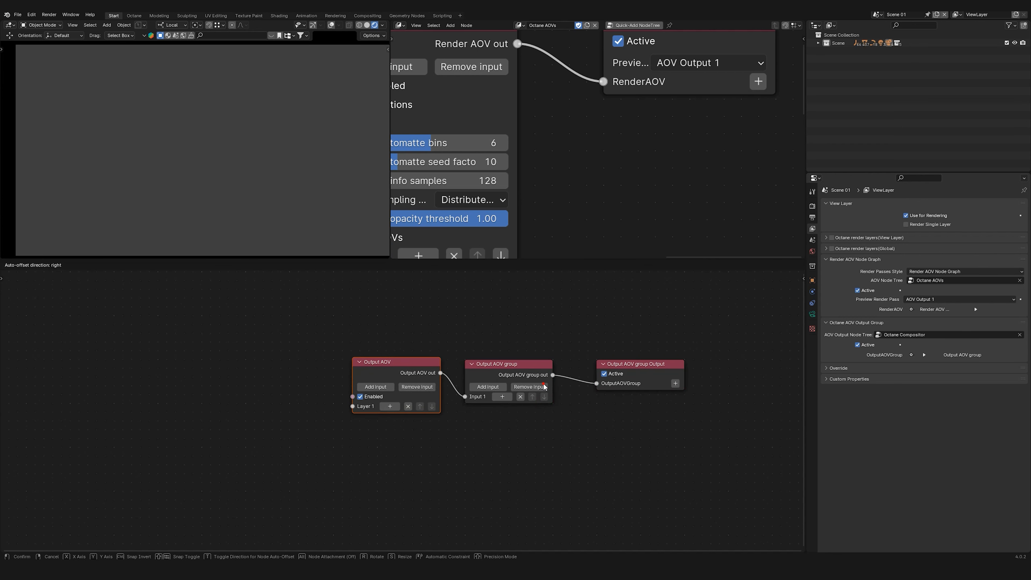
{"action": "left_click", "coordinate": [544, 387]}
Add a Layer group node to Layer 1 of the Output AOV node.
{"action": "scroll", "coordinate": [458, 388], "scroll_direction": "up", "scroll_amount": 2}
{"action": "middle_click_drag", "start_coordinate": [496, 374], "coordinate": [613, 375]}
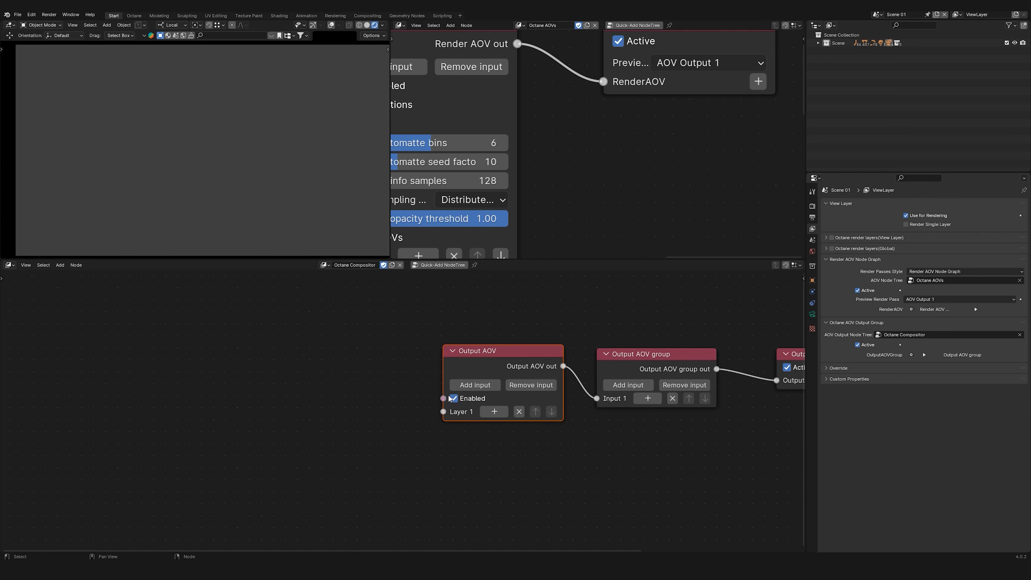
{"action": "middle_click_drag", "start_coordinate": [636, 142], "coordinate": [629, 216]}
{"action": "scroll", "coordinate": [635, 183], "scroll_direction": "down", "scroll_amount": 2}
{"action": "middle_click_drag", "start_coordinate": [635, 168], "coordinate": [639, 134]}
{"action": "left_click", "coordinate": [494, 412]}
{"action": "mouse_move", "coordinate": [526, 414]}
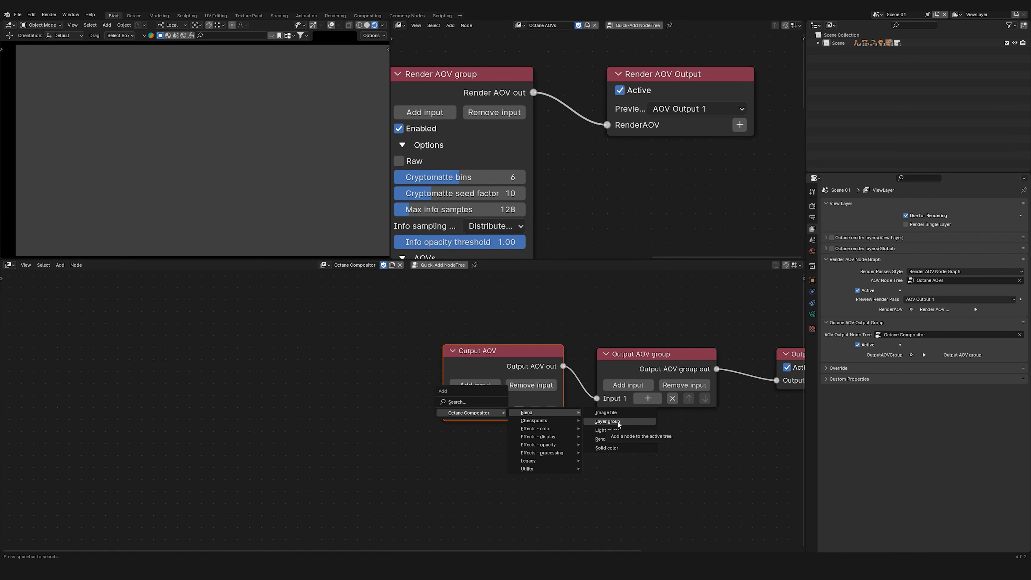
{"action": "left_click", "coordinate": [639, 423]}
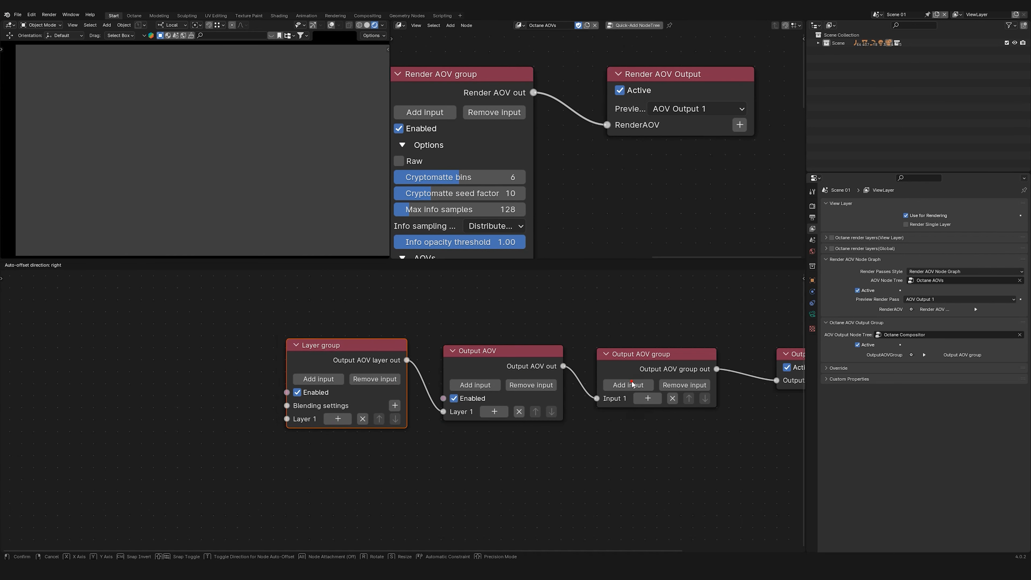
{"action": "left_click", "coordinate": [389, 379]}
Add a Render AOV node to Layer 1 of the Layer group and set its pass to Diffuse direct.
{"action": "middle_click_drag", "start_coordinate": [390, 378], "coordinate": [485, 377]}
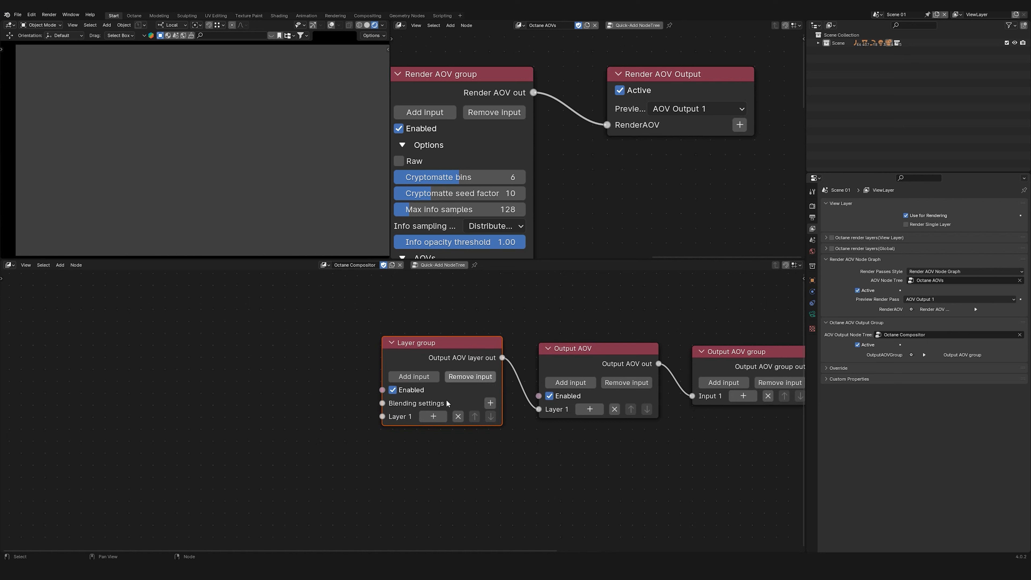
{"action": "left_click", "coordinate": [436, 420]}
{"action": "mouse_move", "coordinate": [430, 417]}
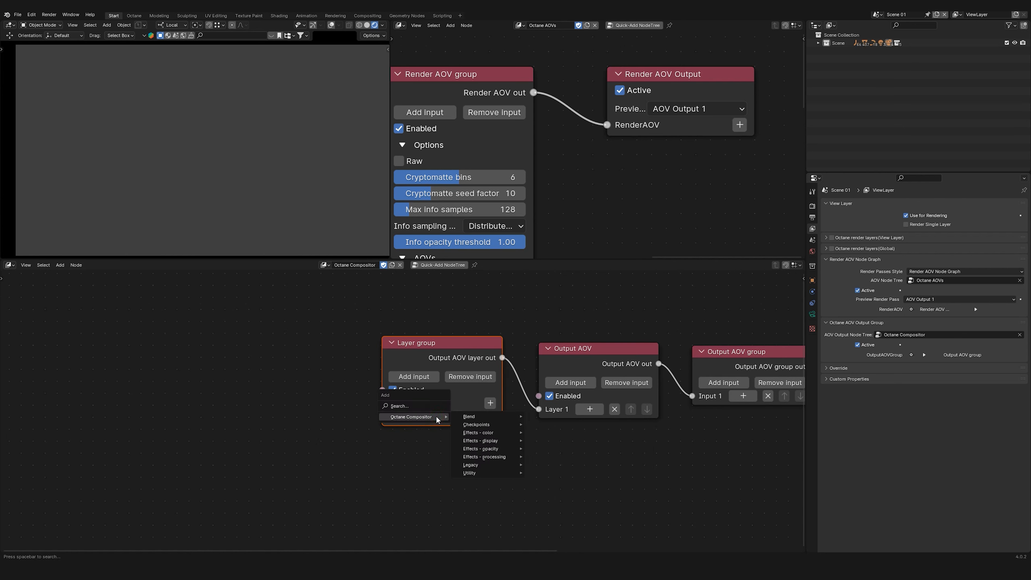
{"action": "mouse_move", "coordinate": [471, 416]}
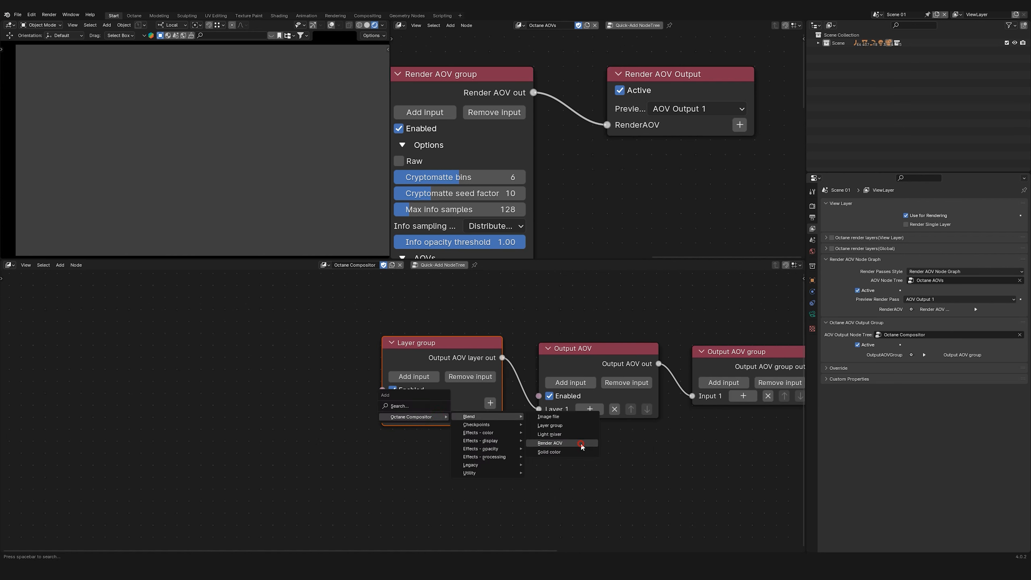
{"action": "left_click", "coordinate": [560, 443]}
{"action": "left_click", "coordinate": [300, 391]}
{"action": "left_click", "coordinate": [300, 390]}
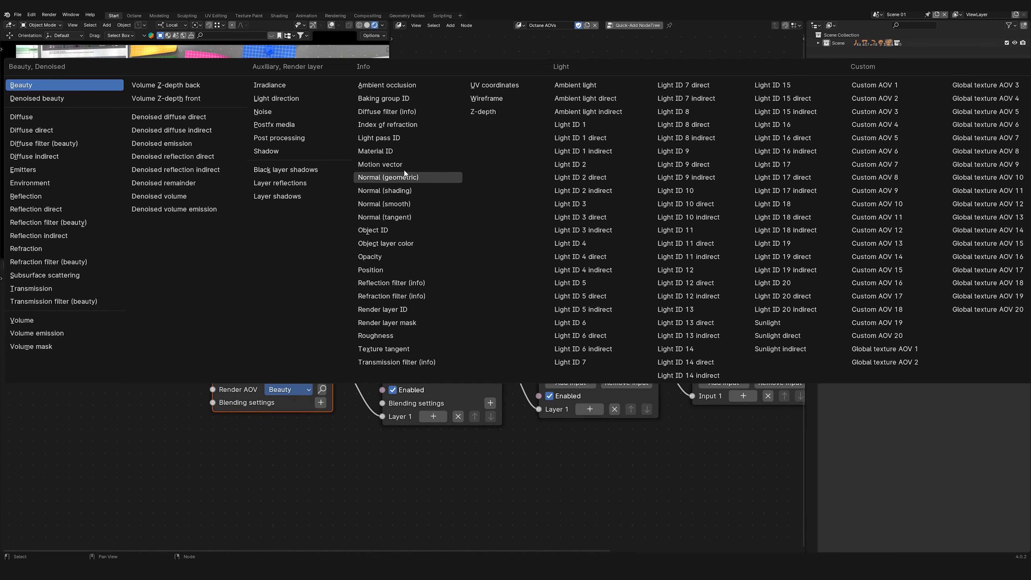
{"action": "left_click", "coordinate": [57, 133]}
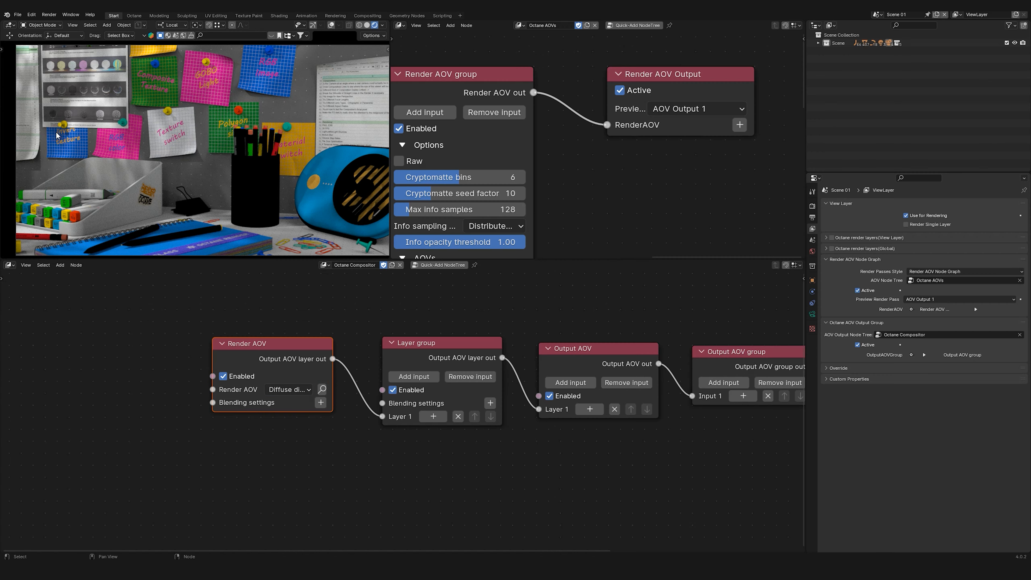
Add a second layer to the Layer group and connect a duplicated Render AOV set to Diffuse indirect to Layer 2.
{"action": "left_click_drag", "start_coordinate": [256, 338], "coordinate": [261, 426]}
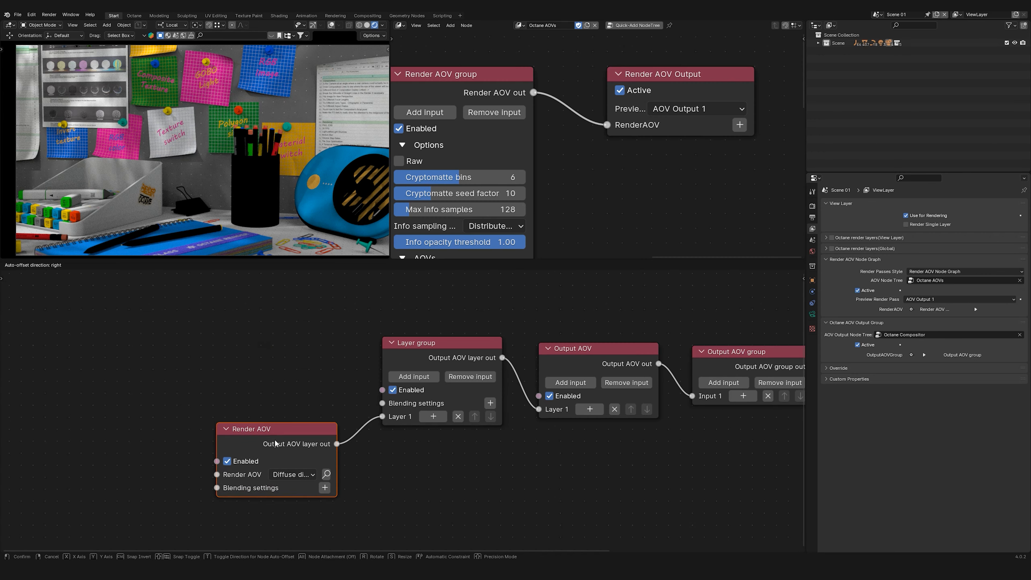
{"action": "left_click", "coordinate": [404, 378]}
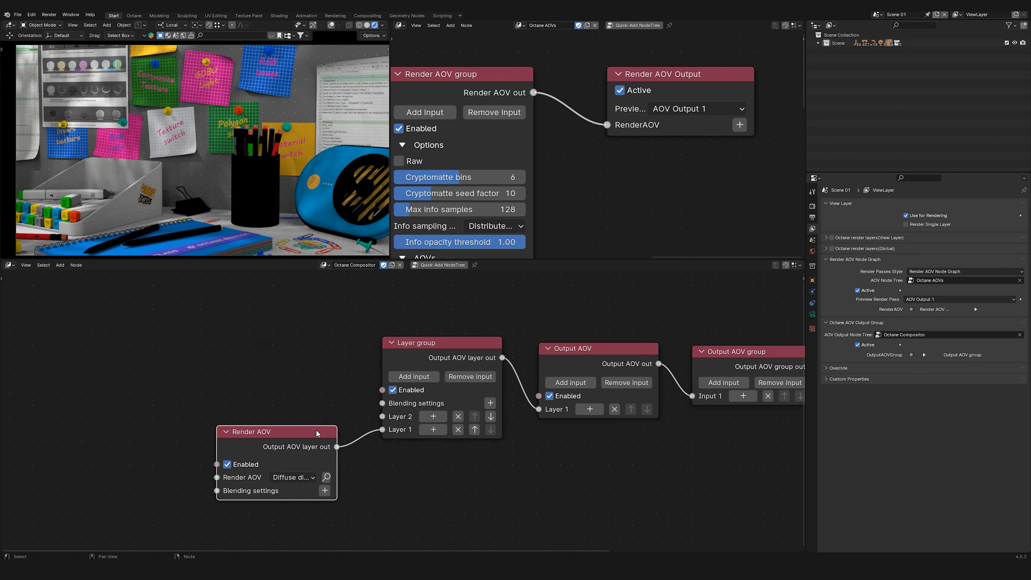
{"action": "key", "text": "shift+d"}
{"action": "left_click", "coordinate": [320, 347]}
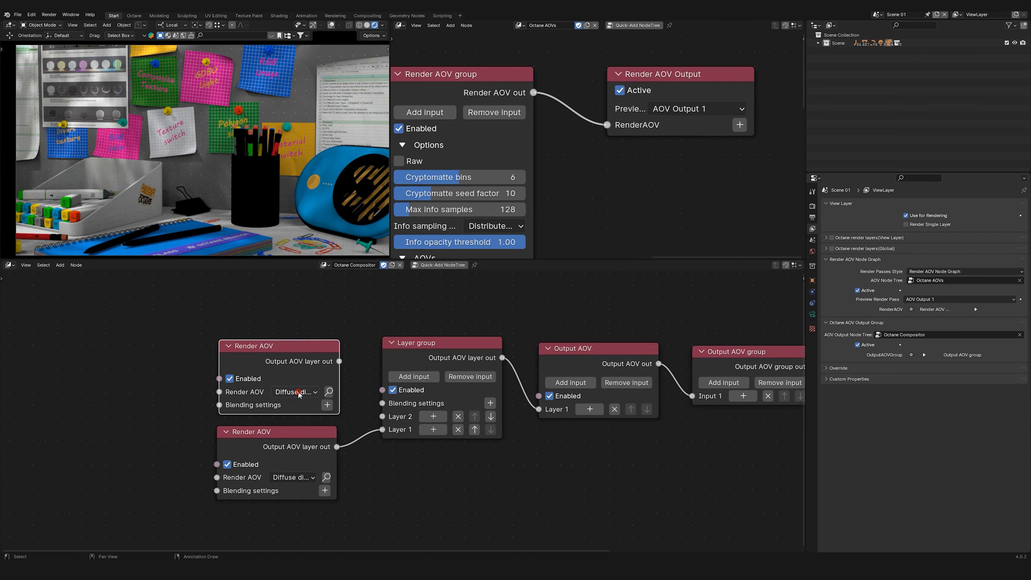
{"action": "left_click", "coordinate": [300, 392]}
{"action": "left_click", "coordinate": [51, 159]}
{"action": "left_click_drag", "start_coordinate": [339, 361], "coordinate": [380, 425]}
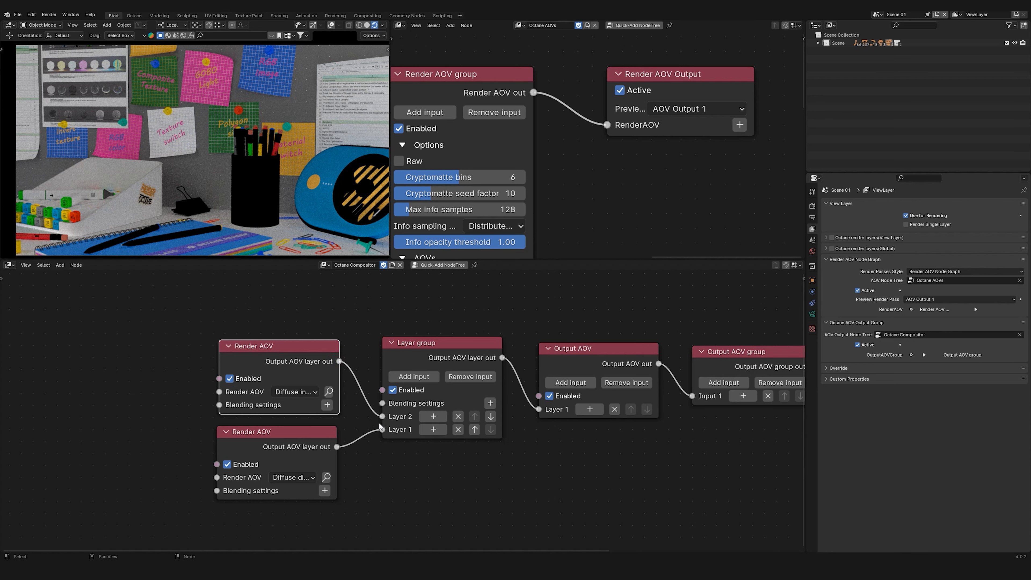
Add a Blending settings node to the Diffuse indirect Render AOV and set its mode to Physical|Add.
{"action": "middle_click_drag", "start_coordinate": [380, 426], "coordinate": [380, 448]}
{"action": "left_click", "coordinate": [327, 426]}
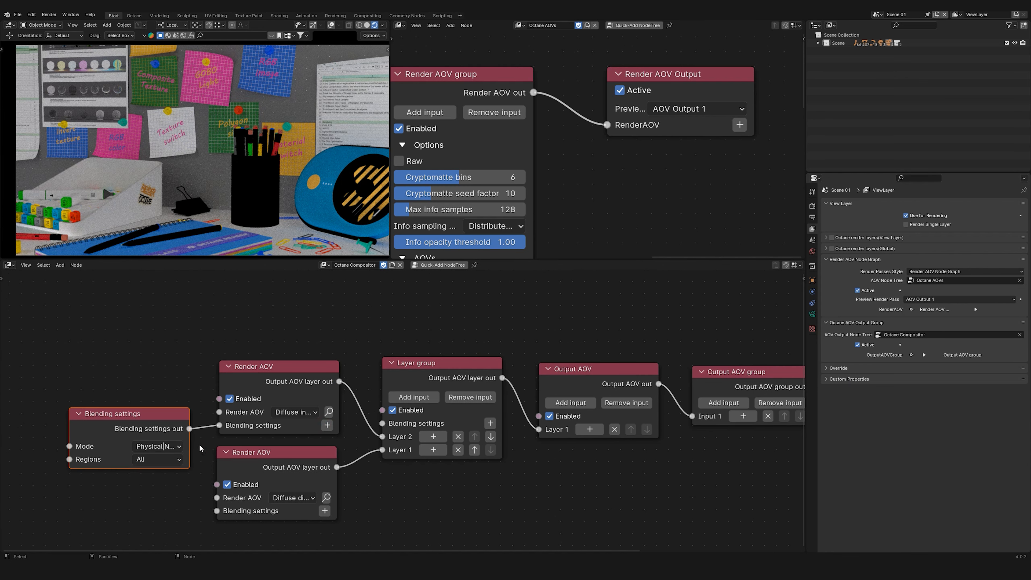
{"action": "left_click", "coordinate": [158, 446]}
{"action": "left_click", "coordinate": [172, 300]}
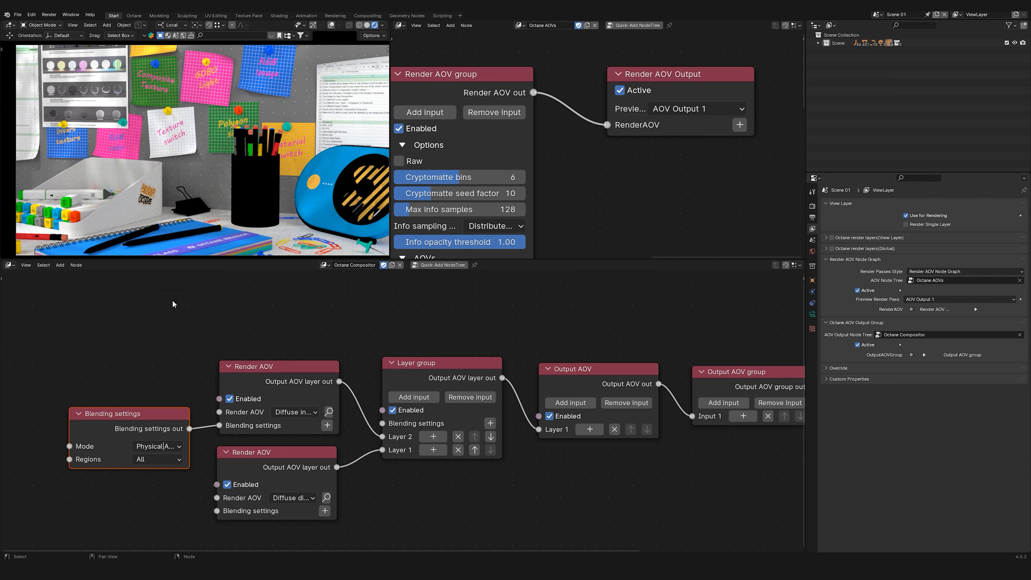
{"action": "left_click_drag", "start_coordinate": [168, 417], "coordinate": [177, 377]}
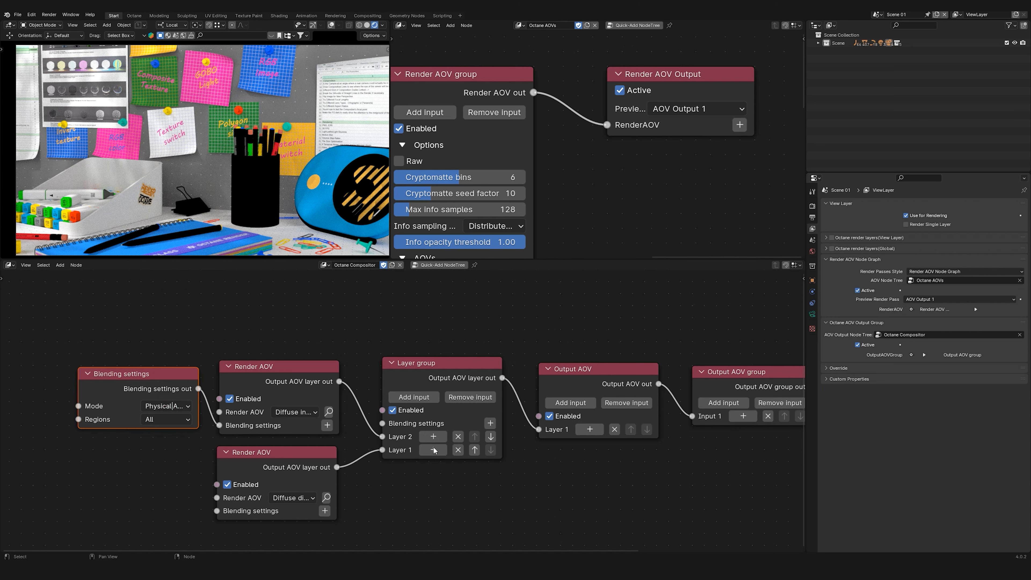
Add a second layer to the Output AOV node and move the three output nodes up, clear of the Layer group.
{"action": "left_click", "coordinate": [570, 403]}
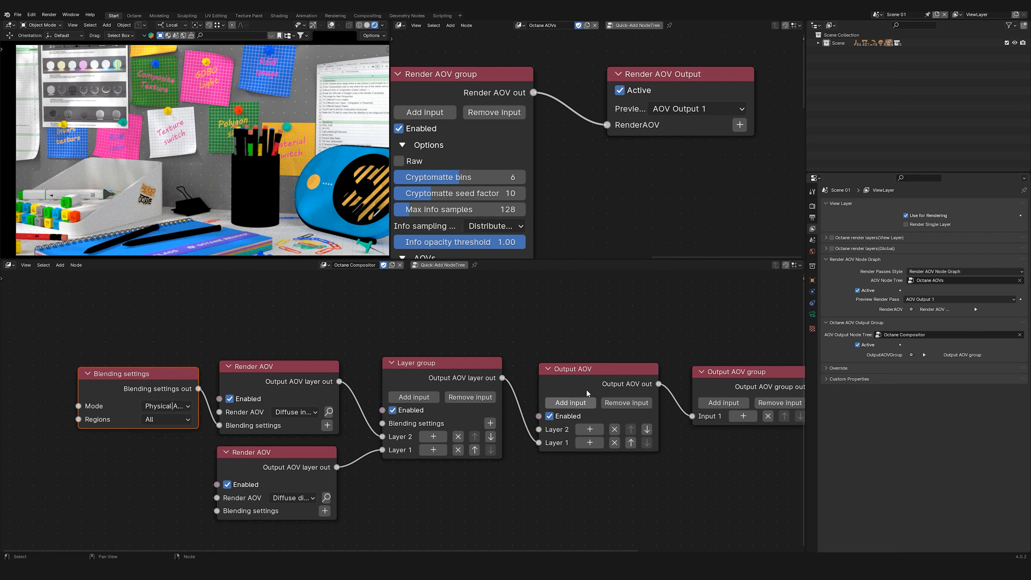
{"action": "scroll", "coordinate": [601, 342], "scroll_direction": "down", "scroll_amount": 1}
{"action": "middle_click_drag", "start_coordinate": [602, 342], "coordinate": [507, 377]}
{"action": "scroll", "coordinate": [506, 376], "scroll_direction": "down", "scroll_amount": 4}
{"action": "left_click_drag", "start_coordinate": [505, 373], "coordinate": [744, 432]}
{"action": "left_click_drag", "start_coordinate": [498, 398], "coordinate": [509, 298]}
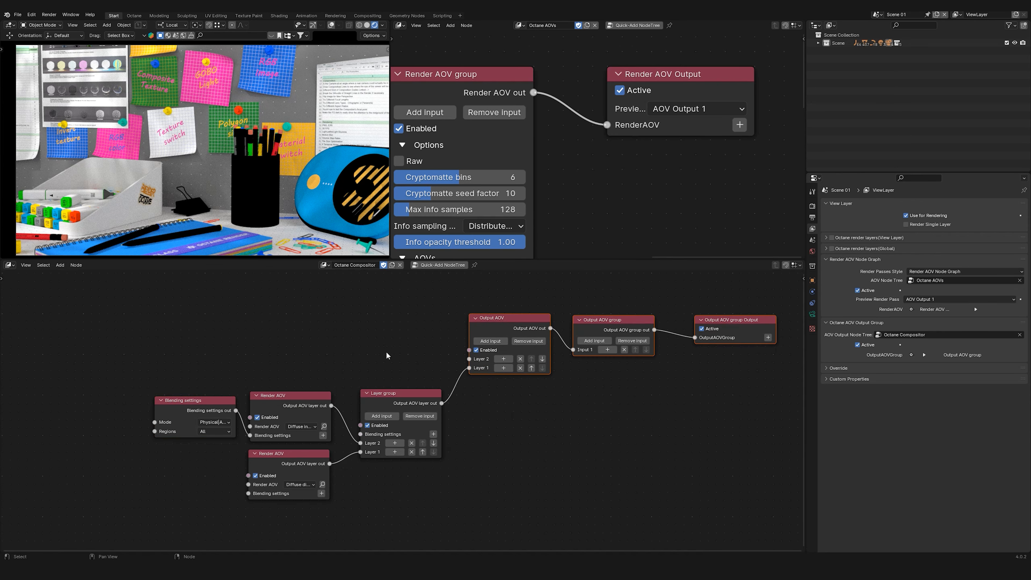
Duplicate the diffuse branch with its Blending settings, both Render AOVs and Layer group, placing the copy above the original.
{"action": "scroll", "coordinate": [250, 358], "scroll_direction": "up", "scroll_amount": 2}
{"action": "left_click_drag", "start_coordinate": [147, 345], "coordinate": [420, 539]}
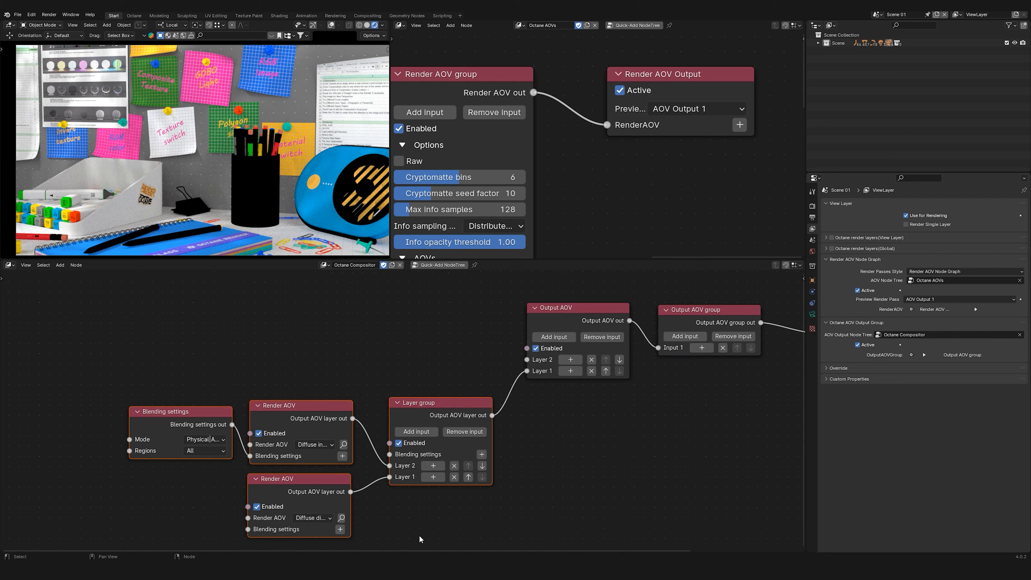
{"action": "key", "text": "shift+d"}
{"action": "left_click", "coordinate": [416, 391]}
Set the duplicated Render AOVs to Reflection direct and Reflection indirect, and connect their Layer group to Layer 2 of the Output AOV.
{"action": "scroll", "coordinate": [424, 390], "scroll_direction": "down", "scroll_amount": 1}
{"action": "scroll", "coordinate": [428, 384], "scroll_direction": "down", "scroll_amount": 1}
{"action": "middle_click_drag", "start_coordinate": [320, 320], "coordinate": [333, 367]}
{"action": "scroll", "coordinate": [334, 367], "scroll_direction": "up", "scroll_amount": 4}
{"action": "left_click", "coordinate": [344, 362]}
{"action": "left_click", "coordinate": [60, 181]}
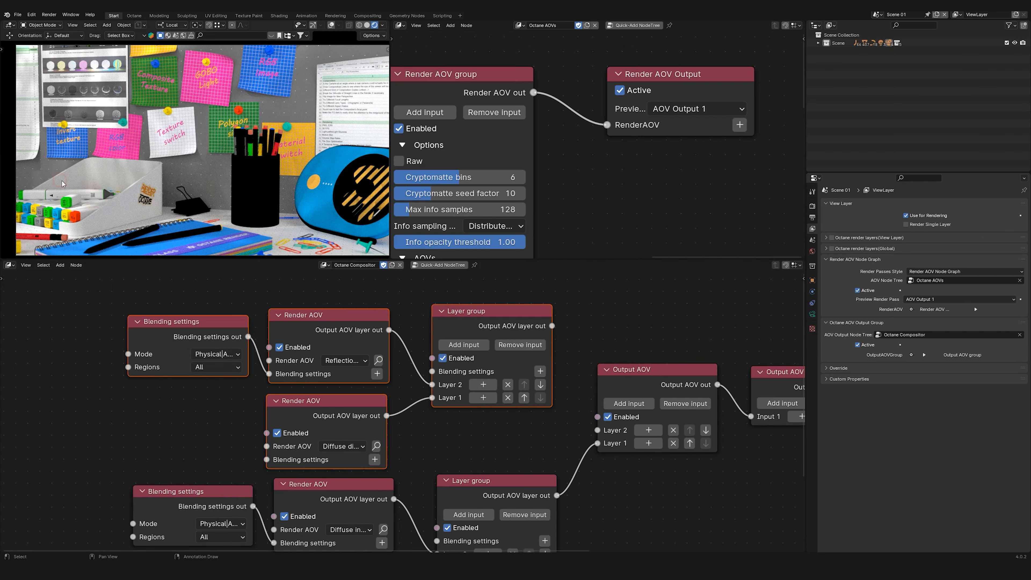
{"action": "left_click", "coordinate": [342, 446]}
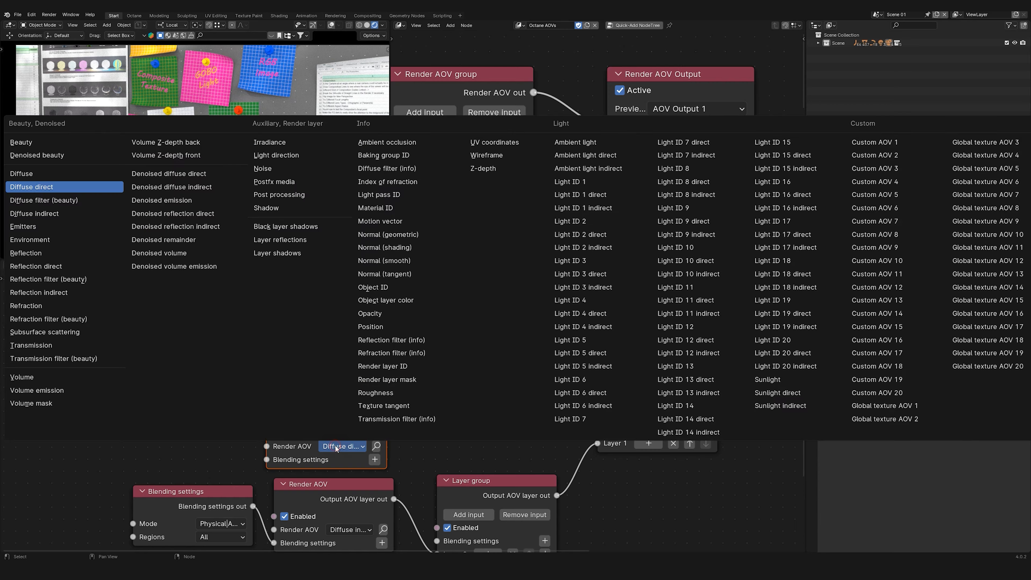
{"action": "left_click", "coordinate": [47, 293]}
{"action": "scroll", "coordinate": [369, 402], "scroll_direction": "down", "scroll_amount": 1}
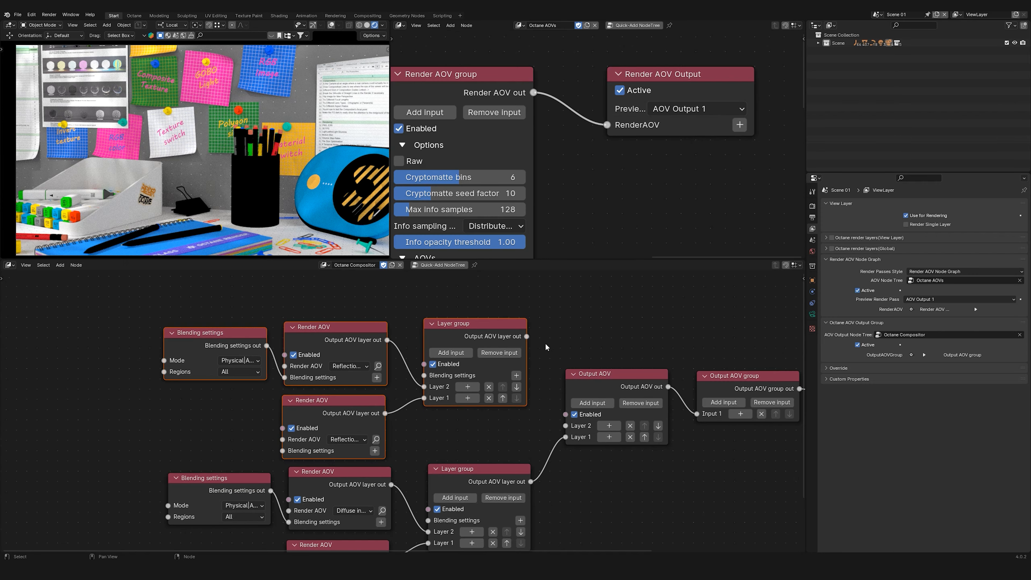
{"action": "left_click_drag", "start_coordinate": [532, 336], "coordinate": [563, 425]}
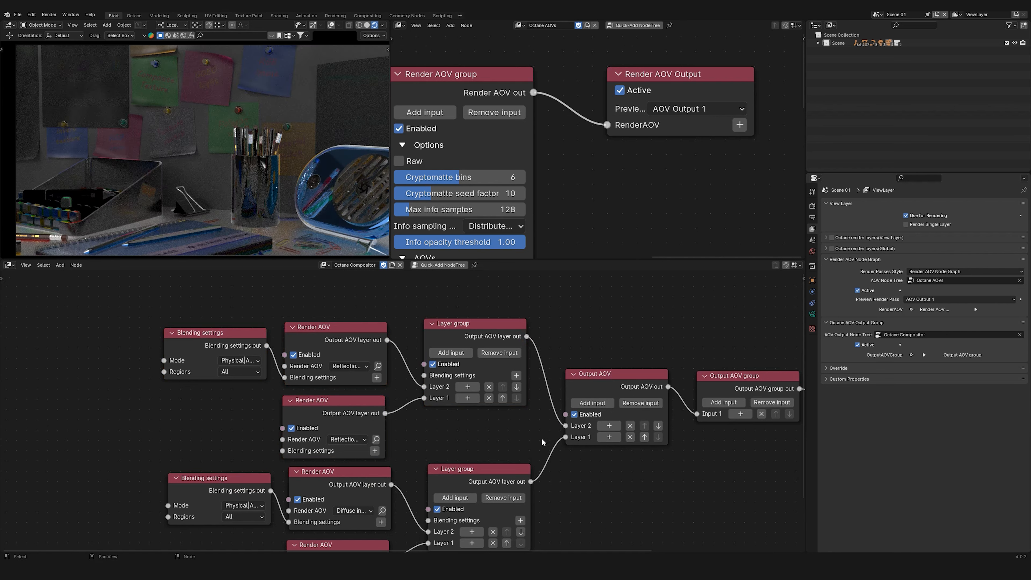
Add a Blending settings node to the reflection Layer group, place it above the branch and set its mode to Physical|Add.
{"action": "scroll", "coordinate": [518, 348], "scroll_direction": "down", "scroll_amount": 1}
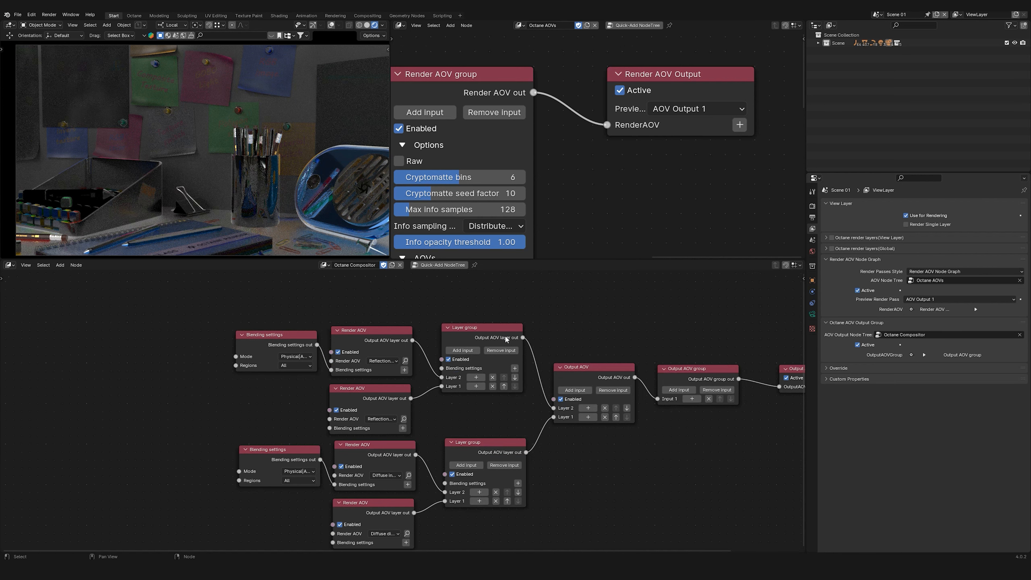
{"action": "middle_click_drag", "start_coordinate": [507, 332], "coordinate": [453, 349]}
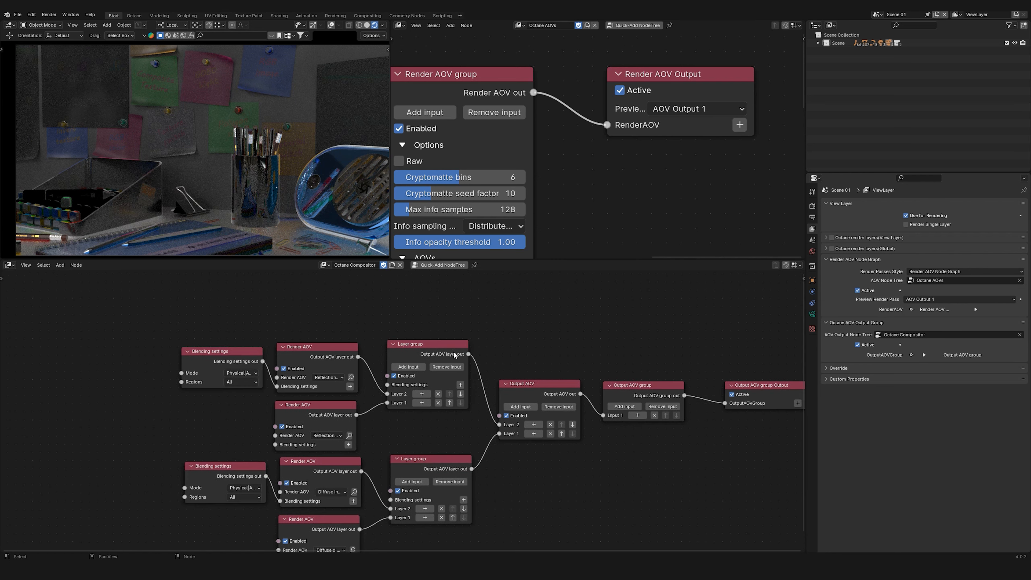
{"action": "left_click", "coordinate": [460, 384]}
{"action": "left_click_drag", "start_coordinate": [359, 367], "coordinate": [349, 298]}
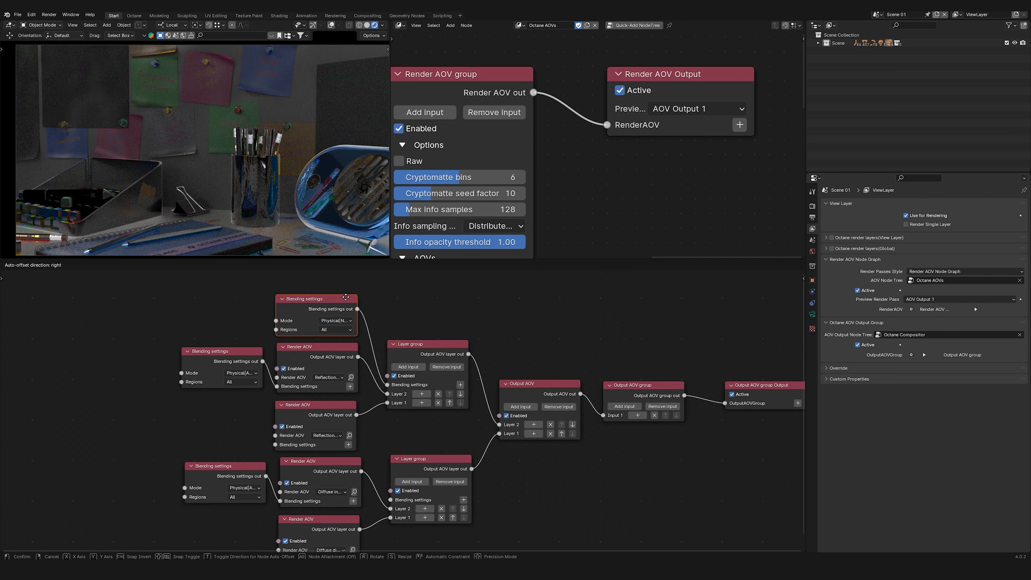
{"action": "left_click", "coordinate": [337, 320]}
{"action": "left_click", "coordinate": [347, 339]}
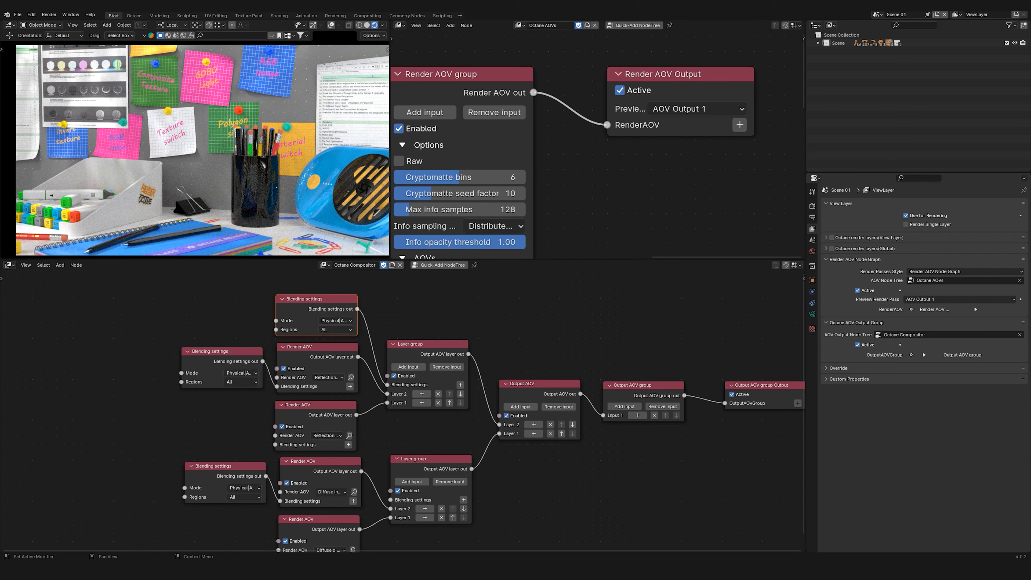
Add a third layer to the Output AOV node and move the output nodes further up in the graph.
{"action": "scroll", "coordinate": [641, 376], "scroll_direction": "down", "scroll_amount": 2}
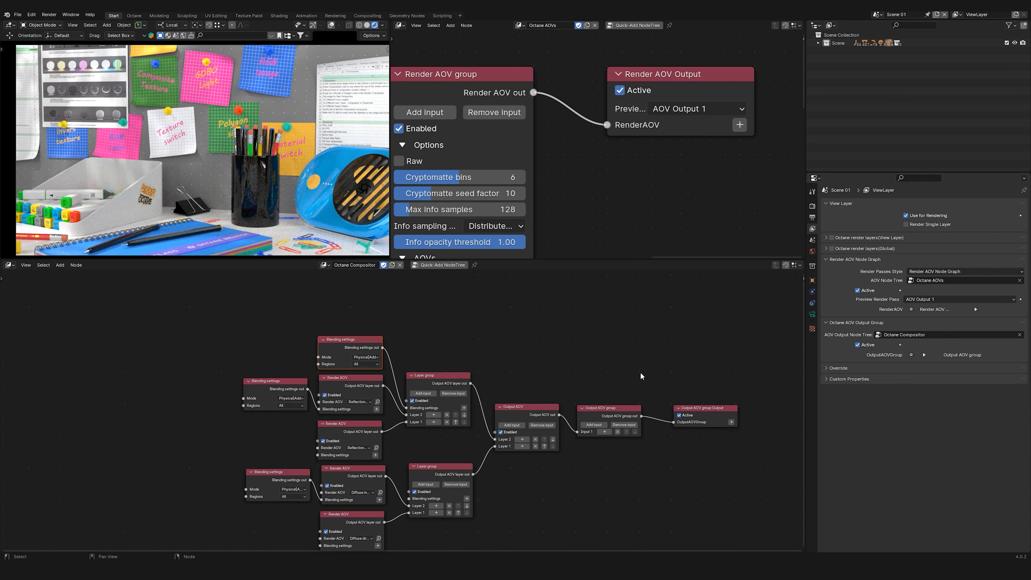
{"action": "left_click", "coordinate": [512, 425]}
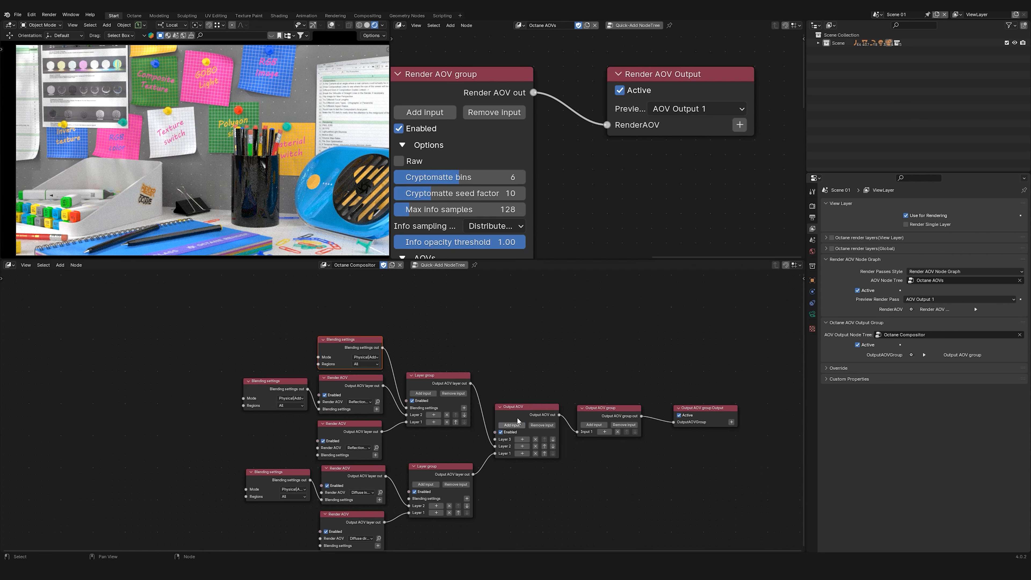
{"action": "left_click_drag", "start_coordinate": [536, 386], "coordinate": [733, 429]}
{"action": "key", "text": "g"}
{"action": "left_click", "coordinate": [516, 276]}
Duplicate the reflection branch without its lower Render AOV and place the copy above it.
{"action": "left_click_drag", "start_coordinate": [272, 410], "coordinate": [479, 505]}
{"action": "key", "text": "shift+d"}
{"action": "left_click", "coordinate": [477, 400]}
Set the duplicated Render AOV to Refraction and connect its Layer group to Layer 3 of the Output AOV.
{"action": "scroll", "coordinate": [426, 410], "scroll_direction": "up", "scroll_amount": 8}
{"action": "left_click", "coordinate": [368, 409]}
{"action": "left_click", "coordinate": [36, 255]}
{"action": "left_click_drag", "start_coordinate": [591, 370], "coordinate": [651, 450]}
{"action": "scroll", "coordinate": [445, 539], "scroll_direction": "down", "scroll_amount": 7}
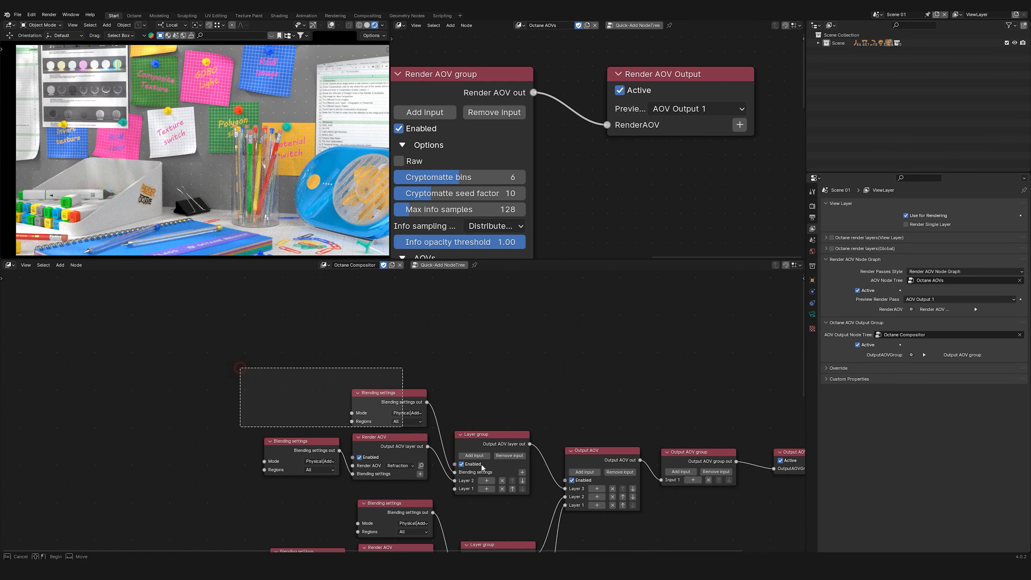
Duplicate the Refraction branch and add Layers 4 and 5 to the Output AOV node.
{"action": "left_click_drag", "start_coordinate": [237, 366], "coordinate": [535, 483]}
{"action": "key", "text": "shift+d"}
{"action": "left_click_drag", "start_coordinate": [608, 419], "coordinate": [808, 485]}
{"action": "scroll", "coordinate": [624, 336], "scroll_direction": "up", "scroll_amount": 4}
{"action": "left_click", "coordinate": [613, 344]}
{"action": "left_click", "coordinate": [613, 344]}
Set the new branch's Render AOV to Emitters and connect its Layer group to Layer 4 of the Output AOV.
{"action": "left_click", "coordinate": [324, 365]}
{"action": "left_click", "coordinate": [149, 177]}
{"action": "left_click_drag", "start_coordinate": [500, 335], "coordinate": [573, 374]}
Duplicate the Emitters branch and place the copy above it.
{"action": "scroll", "coordinate": [528, 390], "scroll_direction": "down", "scroll_amount": 3}
{"action": "left_click_drag", "start_coordinate": [148, 356], "coordinate": [398, 463]}
{"action": "key", "text": "shift+d"}
{"action": "left_click", "coordinate": [395, 346]}
Set the copied Render AOV to Subsurface scattering and connect its Layer group to Layer 5 of the Output AOV.
{"action": "scroll", "coordinate": [284, 281], "scroll_direction": "up", "scroll_amount": 3}
{"action": "left_click", "coordinate": [307, 353]}
{"action": "left_click", "coordinate": [166, 253]}
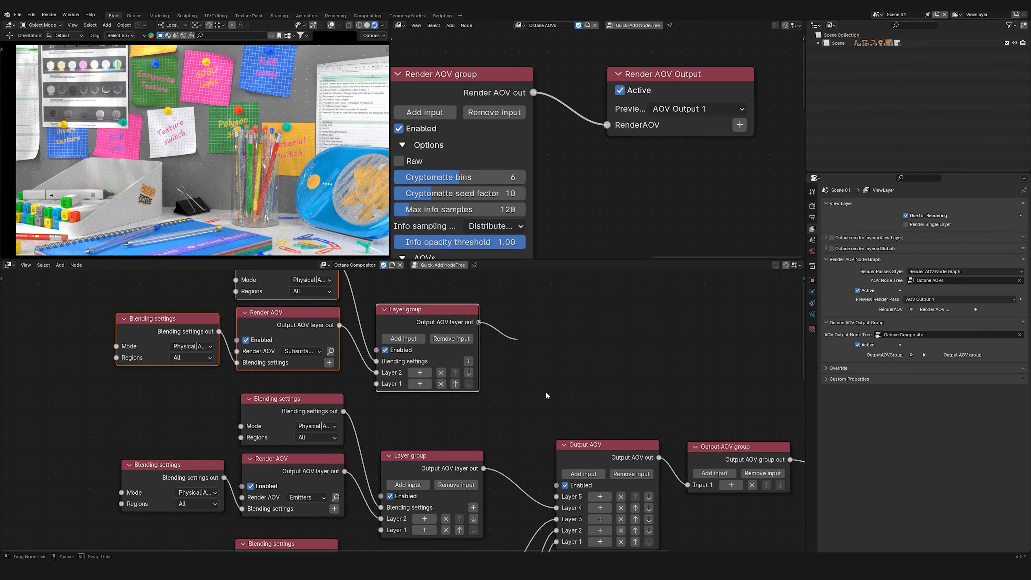
{"action": "scroll", "coordinate": [389, 327], "scroll_direction": "down", "scroll_amount": 5}
Preview the Beauty pass for comparison with the composite, and return the preview render pass to AOV Output 1.
{"action": "middle_click_drag", "start_coordinate": [682, 126], "coordinate": [592, 161]}
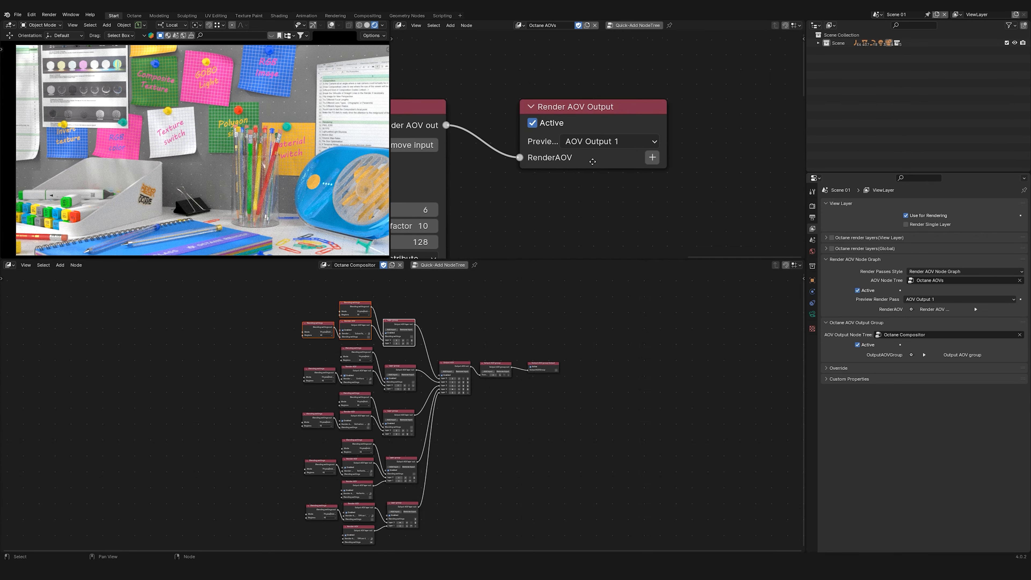
{"action": "left_click", "coordinate": [588, 148]}
{"action": "left_click", "coordinate": [583, 159]}
{"action": "left_click", "coordinate": [585, 142]}
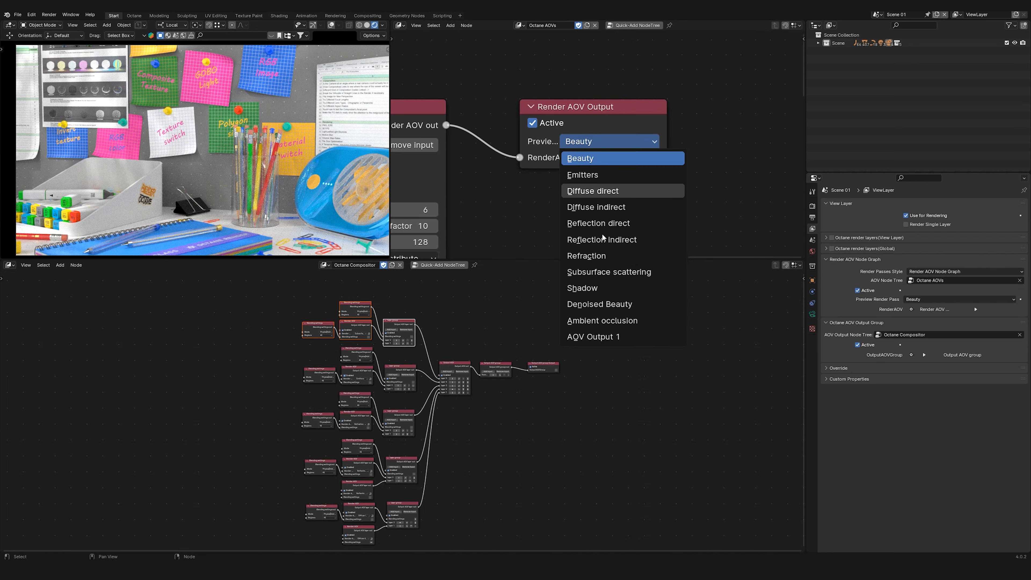
{"action": "left_click", "coordinate": [610, 337]}
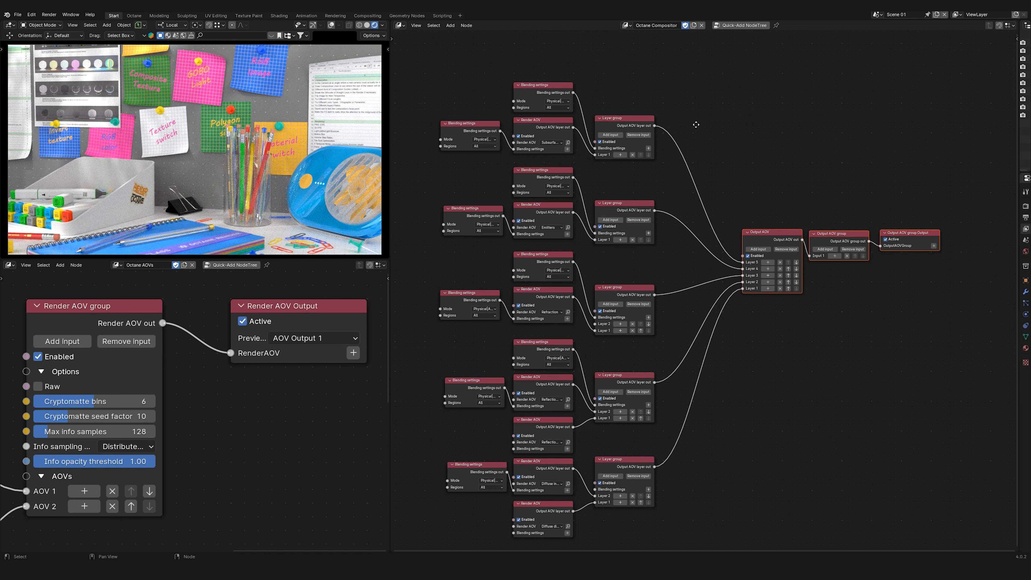
Move the output nodes up and duplicate the Subsurface scattering Render AOV with its Layer group into the free space beside them.
{"action": "middle_click_drag", "start_coordinate": [698, 122], "coordinate": [630, 283]}
{"action": "left_click_drag", "start_coordinate": [719, 394], "coordinate": [711, 38]}
{"action": "middle_click_drag", "start_coordinate": [692, 102], "coordinate": [769, 200]}
{"action": "left_click", "coordinate": [546, 419]}
{"action": "left_click", "coordinate": [624, 415], "text": "shift"}
{"action": "key", "text": "shift+d"}
{"action": "left_click", "coordinate": [592, 170]}
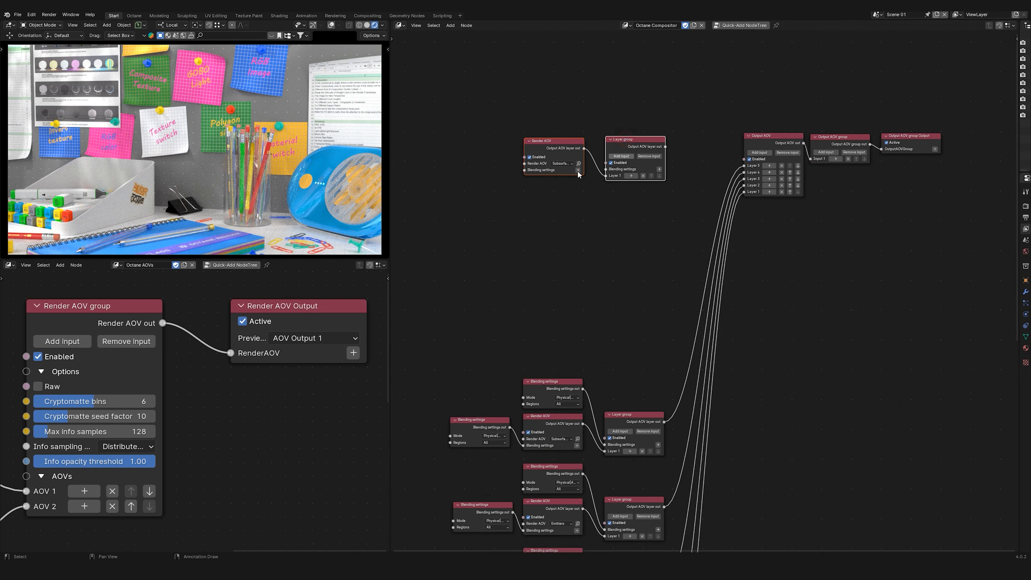
Set the duplicated Render AOV to a reflection pass and connect its Layer group to Layer 6 of the Output AOV.
{"action": "scroll", "coordinate": [591, 174], "scroll_direction": "up", "scroll_amount": 3}
{"action": "left_click", "coordinate": [554, 156]}
{"action": "left_click", "coordinate": [94, 327]}
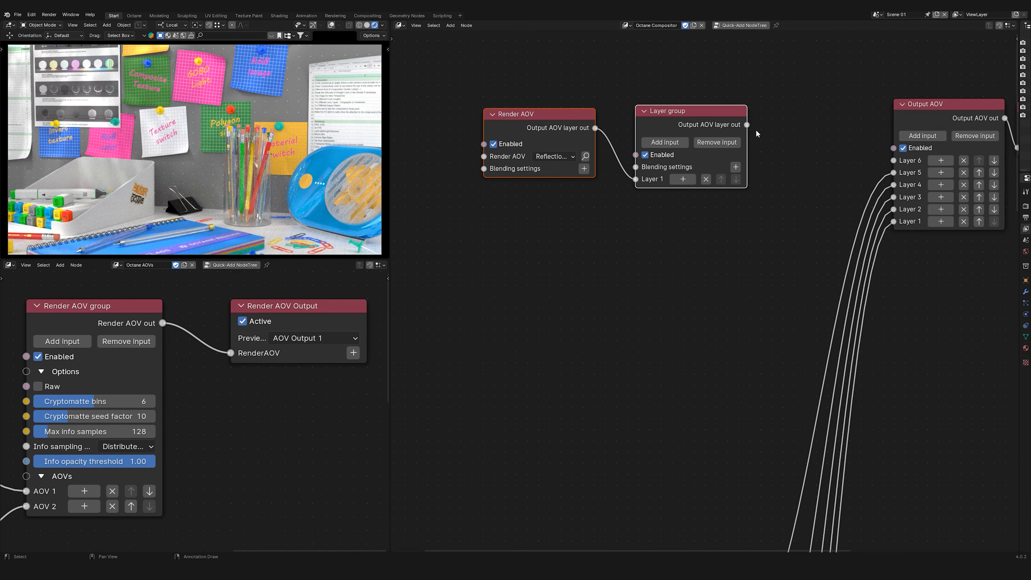
{"action": "left_click_drag", "start_coordinate": [747, 125], "coordinate": [893, 160]}
Add a Blending settings node to the Layer 6 Layer group and set its mode to Physical|Add.
{"action": "left_click_drag", "start_coordinate": [548, 116], "coordinate": [550, 174]}
{"action": "left_click", "coordinate": [735, 167]}
{"action": "left_click", "coordinate": [707, 109]}
{"action": "left_click", "coordinate": [560, 125]}
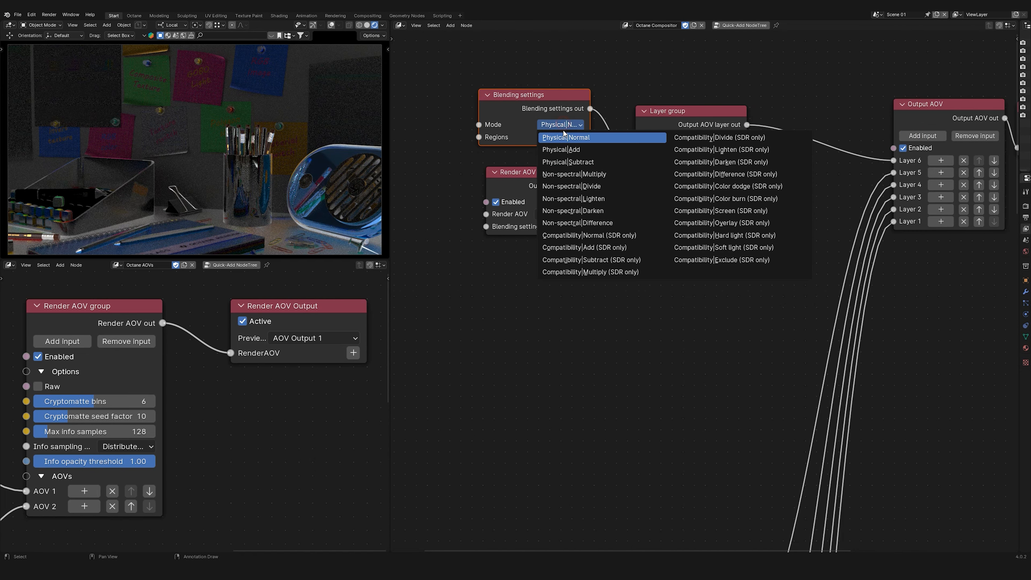
{"action": "left_click", "coordinate": [579, 151]}
{"action": "left_click_drag", "start_coordinate": [584, 142], "coordinate": [594, 157]}
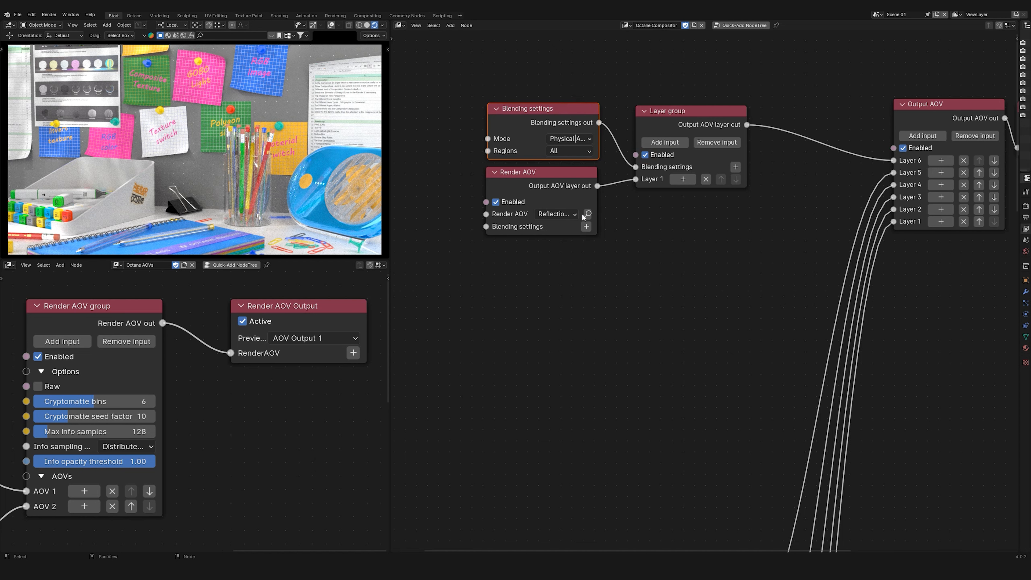
Toggle the Layer 6 Layer group off and on to compare its effect in the preview.
{"action": "left_click", "coordinate": [646, 154]}
{"action": "left_click", "coordinate": [647, 156]}
{"action": "left_click", "coordinate": [646, 156]}
Add an Adjust opacity node as Layer 2 of the reflection Layer group and set its opacity to about 41%.
{"action": "left_click_drag", "start_coordinate": [578, 171], "coordinate": [577, 236]}
{"action": "left_click_drag", "start_coordinate": [584, 152], "coordinate": [577, 123]}
{"action": "left_click", "coordinate": [664, 142]}
{"action": "left_click", "coordinate": [684, 179]}
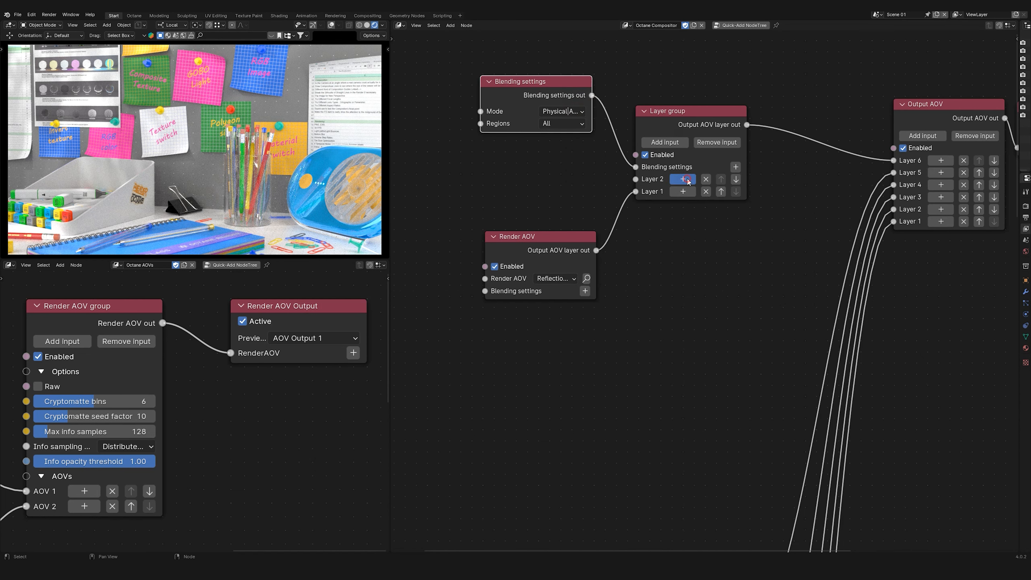
{"action": "mouse_move", "coordinate": [669, 189]}
{"action": "mouse_move", "coordinate": [750, 225]}
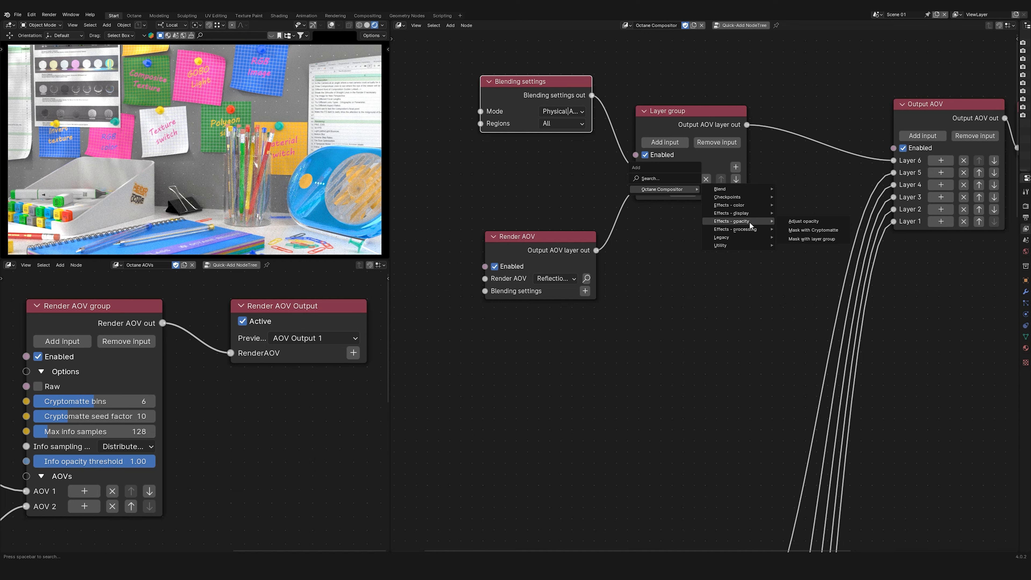
{"action": "left_click", "coordinate": [803, 221]}
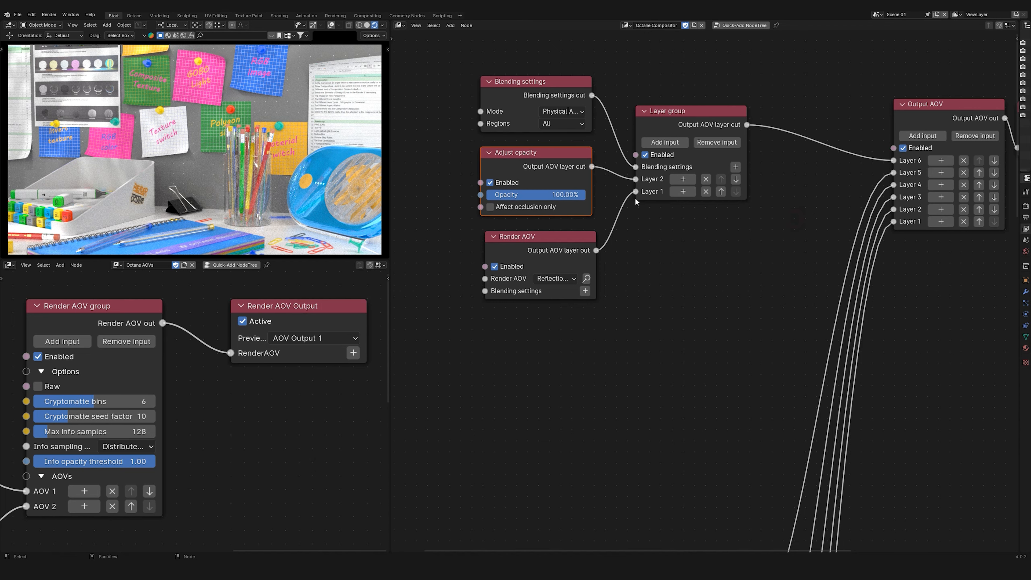
{"action": "left_click_drag", "start_coordinate": [583, 197], "coordinate": [530, 196]}
Toggle the reflection Layer group off and on to compare its effect in the preview.
{"action": "left_click", "coordinate": [647, 156]}
{"action": "left_click", "coordinate": [648, 156]}
{"action": "left_click", "coordinate": [648, 156]}
{"action": "left_click", "coordinate": [647, 156]}
Add a Layer 7 input to the Output AOV and move the output nodes up.
{"action": "scroll", "coordinate": [568, 248], "scroll_direction": "down", "scroll_amount": 6}
{"action": "scroll", "coordinate": [726, 199], "scroll_direction": "up", "scroll_amount": 1}
{"action": "middle_click_drag", "start_coordinate": [751, 195], "coordinate": [726, 254]}
{"action": "left_click", "coordinate": [773, 243]}
{"action": "left_click_drag", "start_coordinate": [776, 195], "coordinate": [940, 227]}
{"action": "left_click_drag", "start_coordinate": [820, 221], "coordinate": [822, 134]}
Duplicate the reflection layer's Blending settings, Adjust opacity, Render AOV and Layer group nodes into the free space above.
{"action": "middle_click_drag", "start_coordinate": [612, 206], "coordinate": [617, 228]}
{"action": "scroll", "coordinate": [605, 241], "scroll_direction": "up", "scroll_amount": 3}
{"action": "left_click_drag", "start_coordinate": [495, 204], "coordinate": [648, 440]}
{"action": "key", "text": "shift+d"}
{"action": "left_click", "coordinate": [647, 209]}
{"action": "middle_click_drag", "start_coordinate": [648, 171], "coordinate": [669, 271]}
Set the duplicate's opacity to 100% and its Render AOV to Ambient occlusion, connecting its Layer group to Layer 7 of the Output AOV.
{"action": "left_click", "coordinate": [629, 249]}
{"action": "left_click_drag", "start_coordinate": [517, 211], "coordinate": [554, 212]}
{"action": "left_click", "coordinate": [524, 281]}
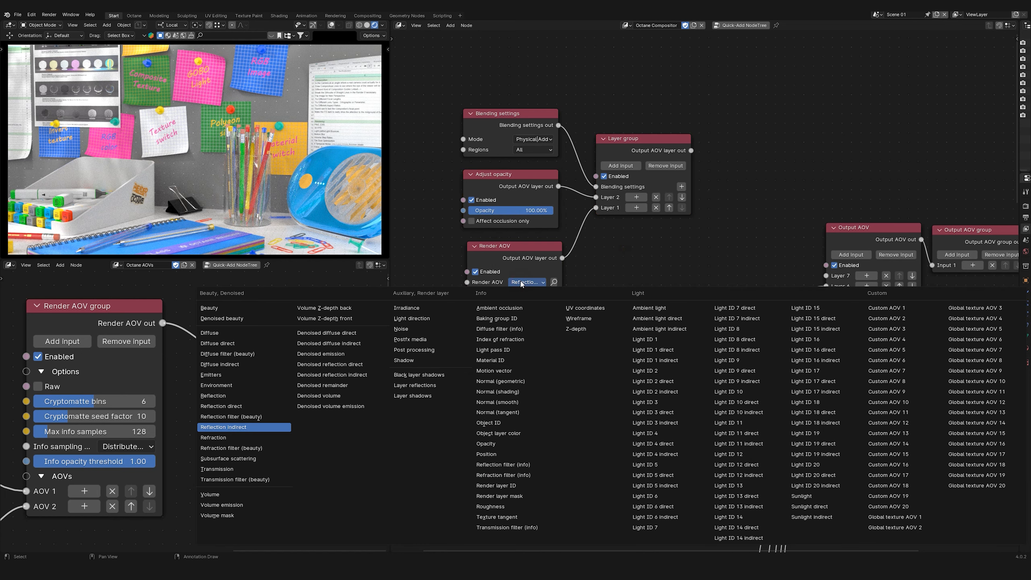
{"action": "left_click", "coordinate": [500, 308]}
{"action": "left_click_drag", "start_coordinate": [691, 150], "coordinate": [826, 276]}
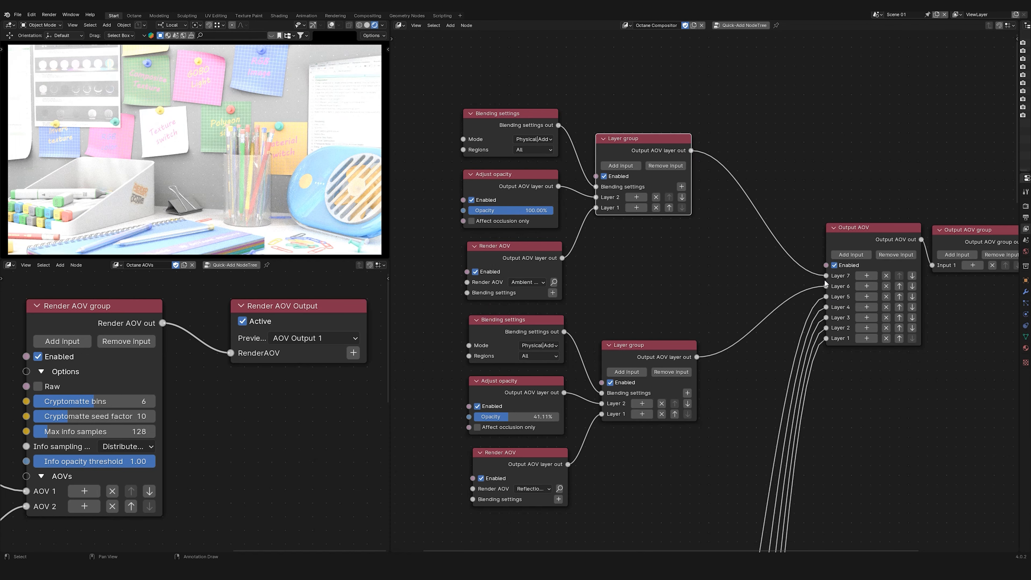
Change the ambient occlusion layer's blending to a non-spectral mode and lower its opacity to about 31%.
{"action": "left_click", "coordinate": [536, 139]}
{"action": "left_click", "coordinate": [543, 181]}
{"action": "middle_click_drag", "start_coordinate": [605, 180], "coordinate": [639, 189]}
{"action": "left_click", "coordinate": [639, 186]}
{"action": "left_click", "coordinate": [639, 186]}
{"action": "mouse_move", "coordinate": [552, 219]}
{"action": "left_mouse_down"}
{"action": "mouse_move", "coordinate": [521, 219]}
{"action": "mouse_move", "coordinate": [535, 219]}
{"action": "left_mouse_up"}
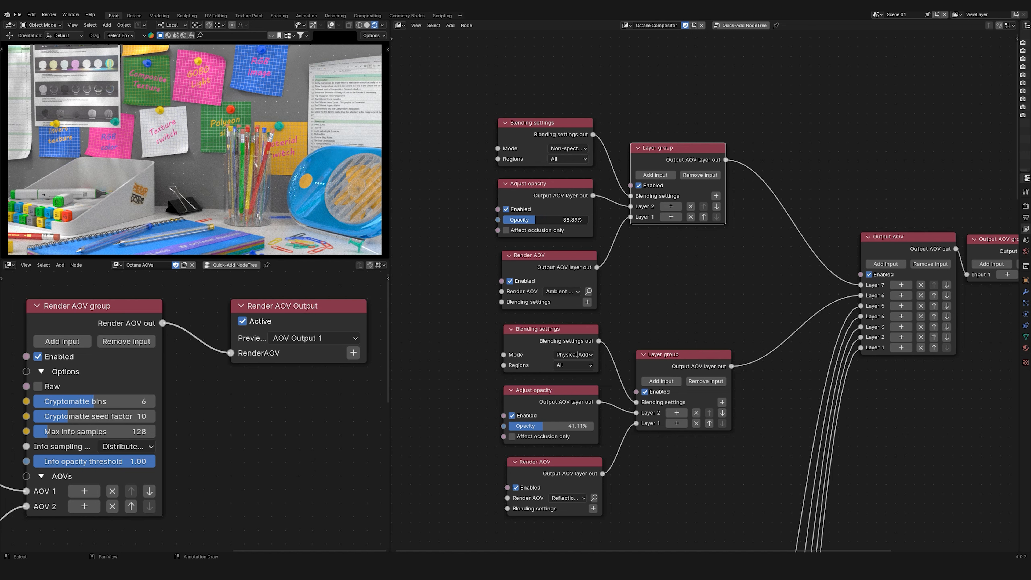
Toggle the ambient occlusion Layer group off and on to compare its effect in the preview.
{"action": "left_click", "coordinate": [639, 186]}
{"action": "left_click", "coordinate": [639, 186]}
{"action": "left_click", "coordinate": [639, 186]}
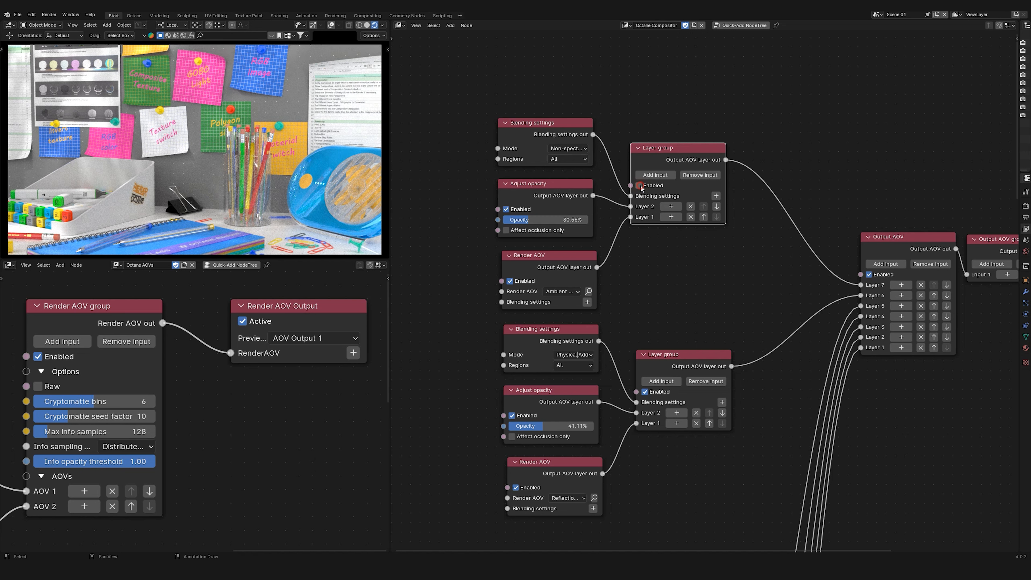
{"action": "left_click", "coordinate": [639, 185]}
Add an Apply custom curve node as Layer 3 of the ambient occlusion Layer group and shape its curve into a steep S.
{"action": "scroll", "coordinate": [661, 177], "scroll_direction": "down", "scroll_amount": 1}
{"action": "left_click", "coordinate": [662, 176]}
{"action": "middle_click_drag", "start_coordinate": [623, 135], "coordinate": [624, 195]}
{"action": "left_click_drag", "start_coordinate": [588, 172], "coordinate": [700, 155]}
{"action": "left_click", "coordinate": [682, 205]}
{"action": "mouse_move", "coordinate": [683, 205]}
{"action": "mouse_move", "coordinate": [737, 221]}
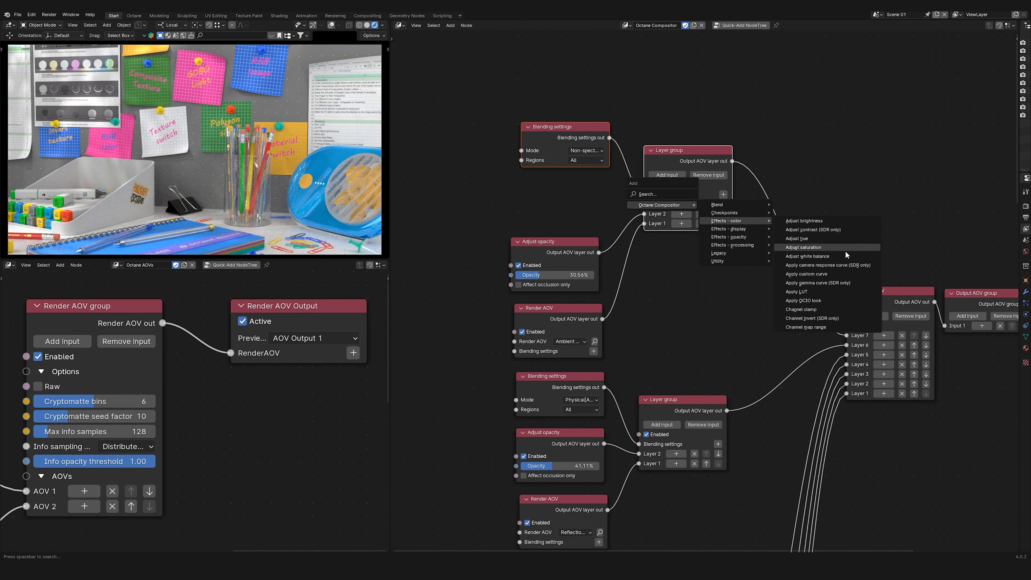
{"action": "left_click", "coordinate": [795, 266]}
{"action": "left_click", "coordinate": [688, 258]}
{"action": "middle_click_drag", "start_coordinate": [578, 185], "coordinate": [653, 177]}
{"action": "mouse_move", "coordinate": [530, 230]}
{"action": "left_mouse_down"}
{"action": "mouse_move", "coordinate": [511, 212]}
{"action": "mouse_move", "coordinate": [516, 245]}
{"action": "left_mouse_up"}
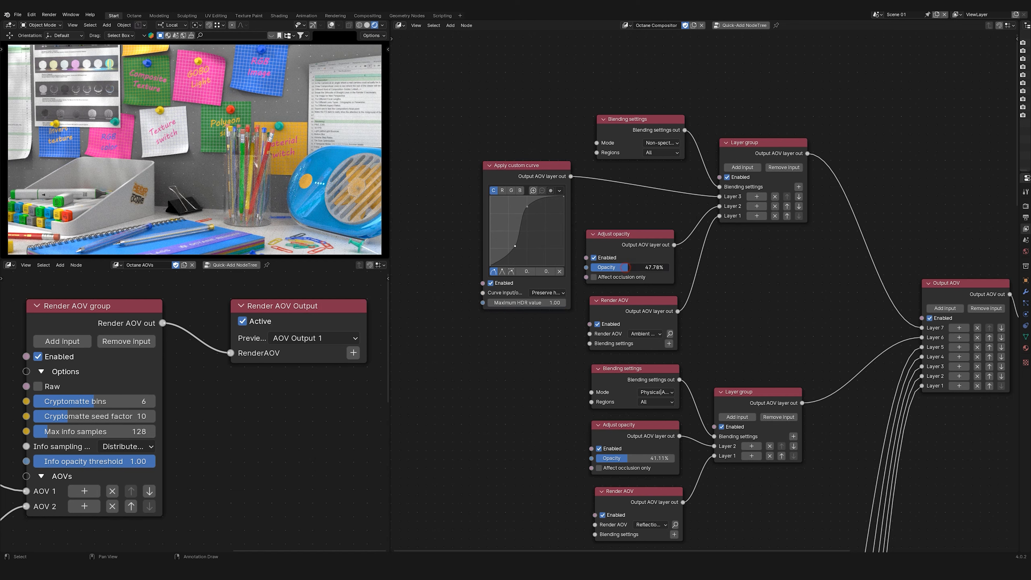
Set the ambient occlusion opacity to about 52% and toggle its Layer group off and on to compare.
{"action": "left_click_drag", "start_coordinate": [663, 267], "coordinate": [632, 268]}
{"action": "left_click", "coordinate": [726, 177]}
{"action": "left_click", "coordinate": [726, 177]}
{"action": "left_click", "coordinate": [726, 177]}
{"action": "left_click", "coordinate": [726, 177]}
{"action": "left_click", "coordinate": [726, 177]}
{"action": "left_click", "coordinate": [726, 177]}
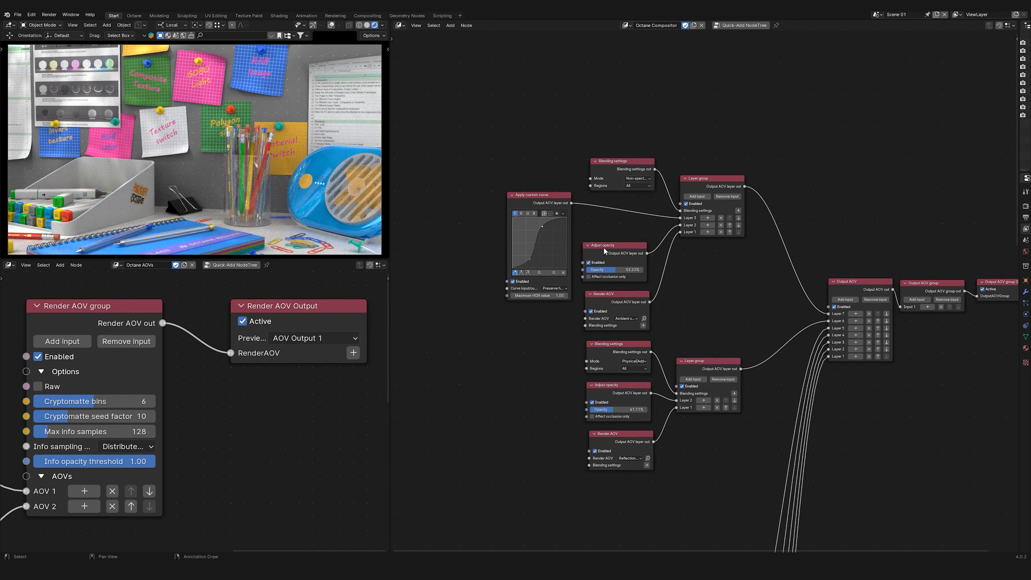
Move the output nodes up and duplicate the whole ambient occlusion layer setup, including its custom curve, into the space above.
{"action": "middle_click_drag", "start_coordinate": [603, 247], "coordinate": [545, 267]}
{"action": "left_click_drag", "start_coordinate": [818, 261], "coordinate": [934, 325]}
{"action": "left_click_drag", "start_coordinate": [802, 310], "coordinate": [803, 65]}
{"action": "middle_click_drag", "start_coordinate": [470, 142], "coordinate": [479, 241]}
{"action": "left_click_drag", "start_coordinate": [443, 222], "coordinate": [667, 423]}
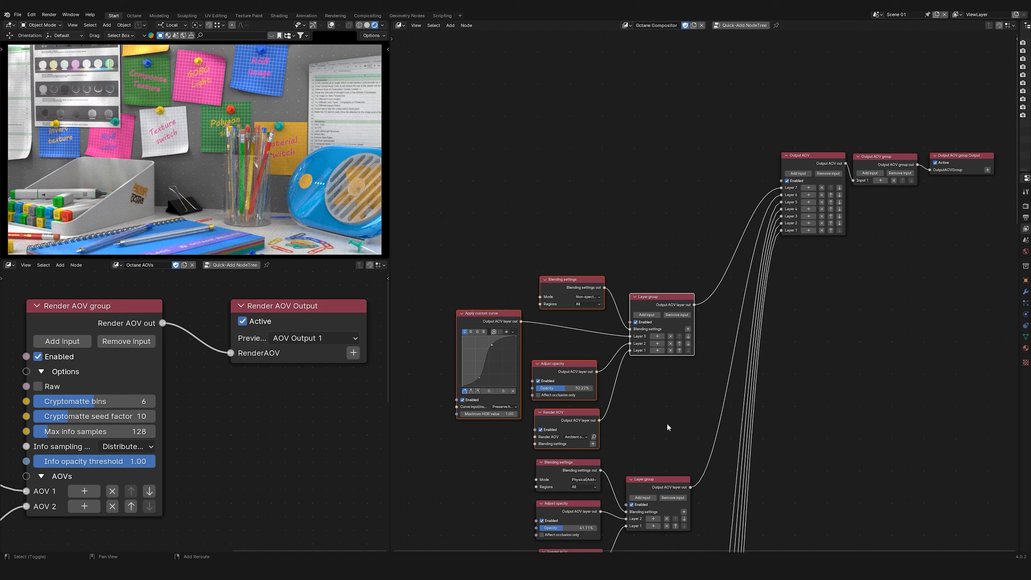
{"action": "key", "text": "shift+d"}
{"action": "left_click", "coordinate": [669, 230]}
Set the duplicated Render AOV to Shadow with its curve bent downward, and connect its Layer group to Layer 8 of the Output AOV.
{"action": "scroll", "coordinate": [587, 183], "scroll_direction": "up", "scroll_amount": 6}
{"action": "middle_click_drag", "start_coordinate": [589, 149], "coordinate": [612, 149]}
{"action": "left_click", "coordinate": [595, 283]}
{"action": "left_click", "coordinate": [392, 366]}
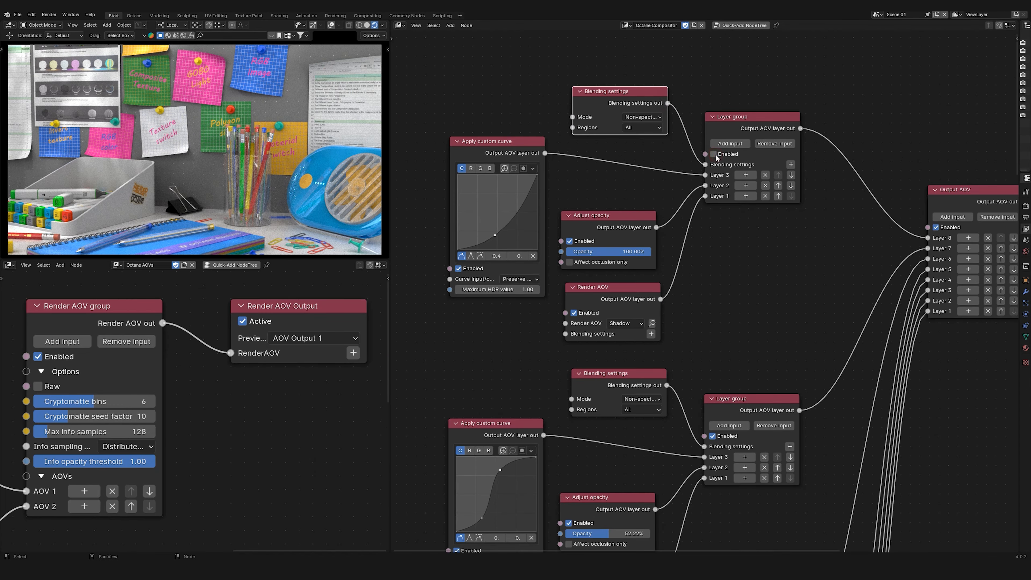
Reduce the Shadow layer's opacity to about 21% and toggle its Layer group off and on to compare.
{"action": "left_click_drag", "start_coordinate": [647, 252], "coordinate": [581, 252]}
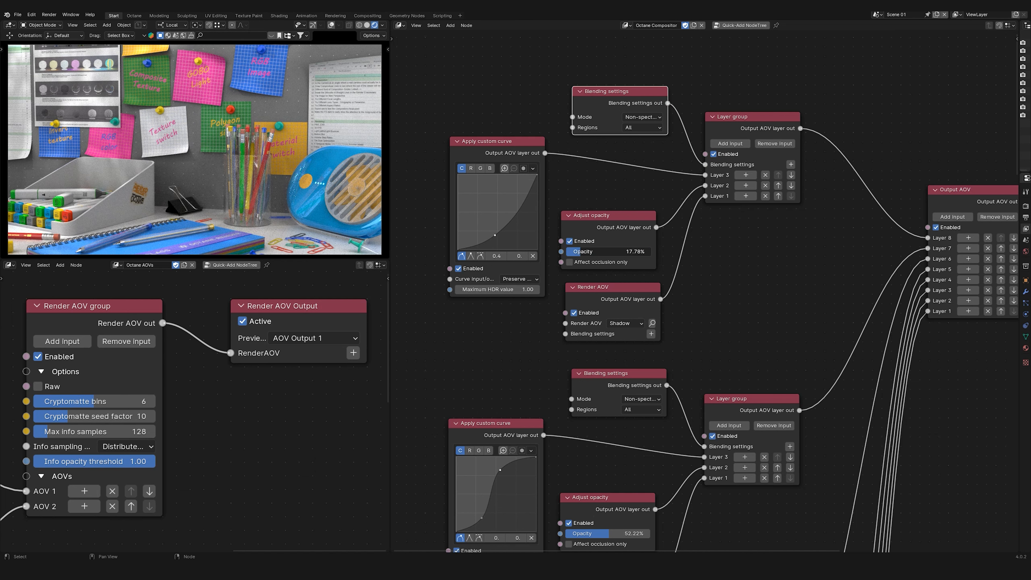
{"action": "left_click", "coordinate": [714, 155]}
{"action": "left_click", "coordinate": [714, 155]}
{"action": "left_click", "coordinate": [714, 155]}
{"action": "left_click", "coordinate": [713, 155]}
{"action": "left_click", "coordinate": [714, 155]}
{"action": "left_click", "coordinate": [714, 155]}
{"action": "left_click_drag", "start_coordinate": [582, 251], "coordinate": [583, 252]}
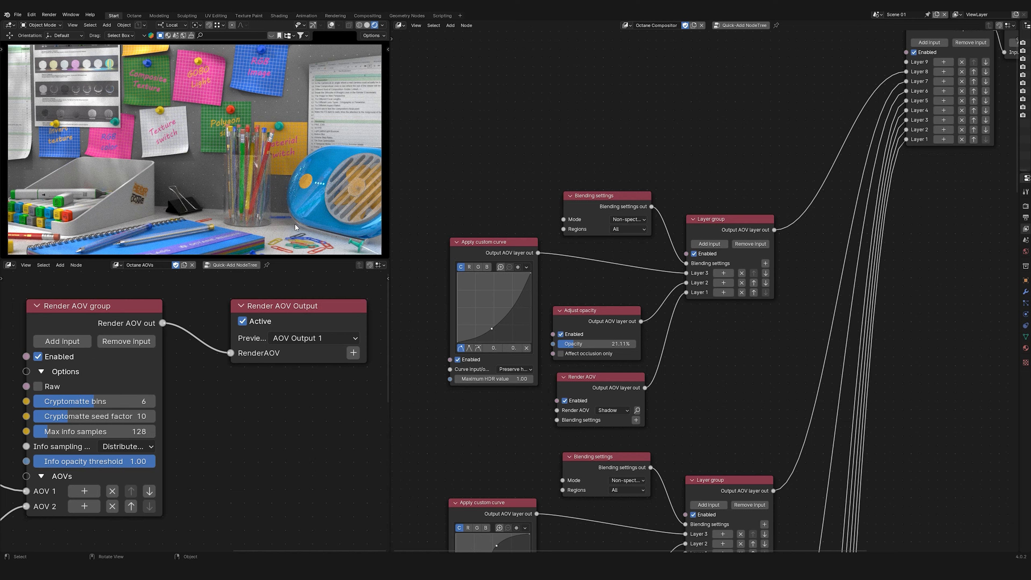
Open the viewport sidebar and examine the Octane Imager settings.
{"action": "left_click", "coordinate": [387, 48]}
{"action": "left_click_drag", "start_coordinate": [214, 102], "coordinate": [273, 102]}
{"action": "scroll", "coordinate": [321, 163], "scroll_direction": "up", "scroll_amount": 7}
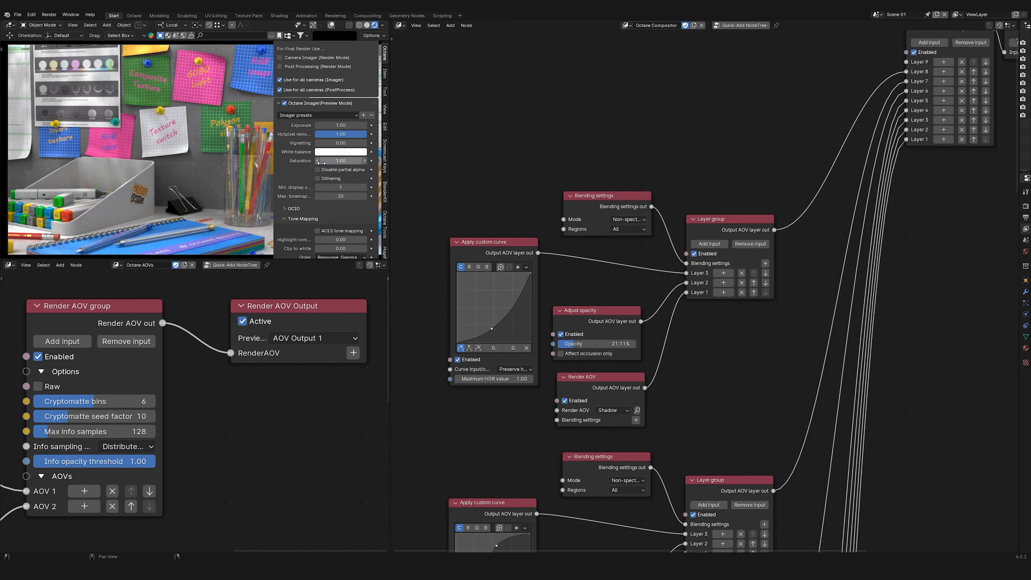
{"action": "left_click_drag", "start_coordinate": [275, 162], "coordinate": [326, 162]}
Preview the Beauty pass for comparison with the sidebar hidden, and return the preview to AOV Output 1.
{"action": "left_click", "coordinate": [314, 338]}
{"action": "left_click", "coordinate": [310, 356]}
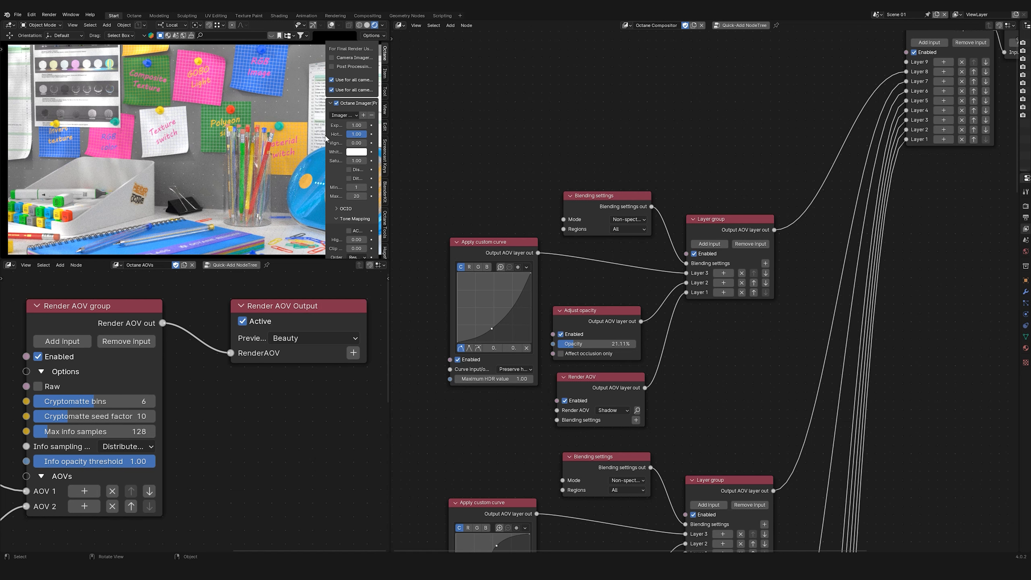
{"action": "key", "text": "n"}
{"action": "left_click", "coordinate": [310, 338]}
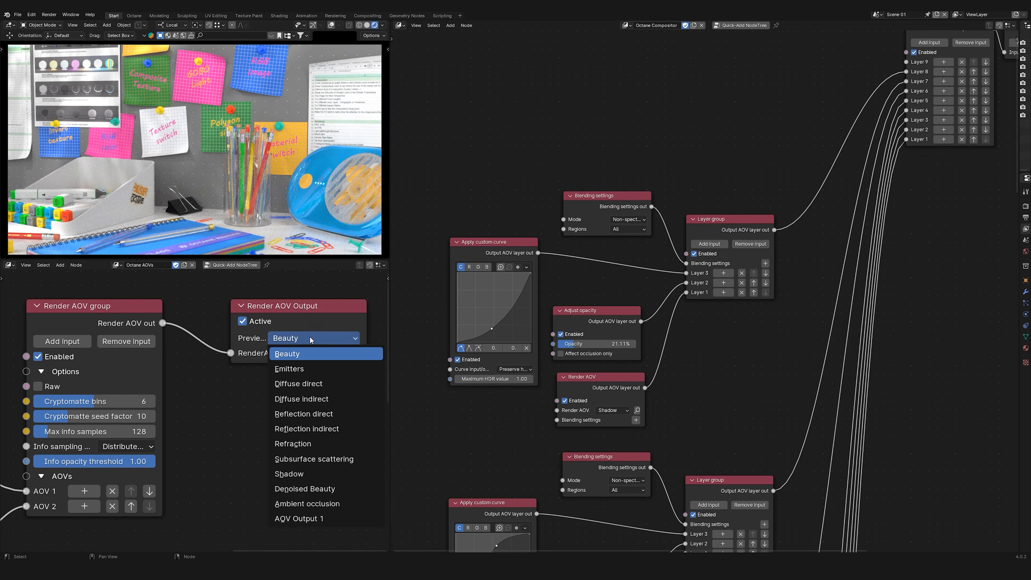
{"action": "left_click", "coordinate": [315, 522]}
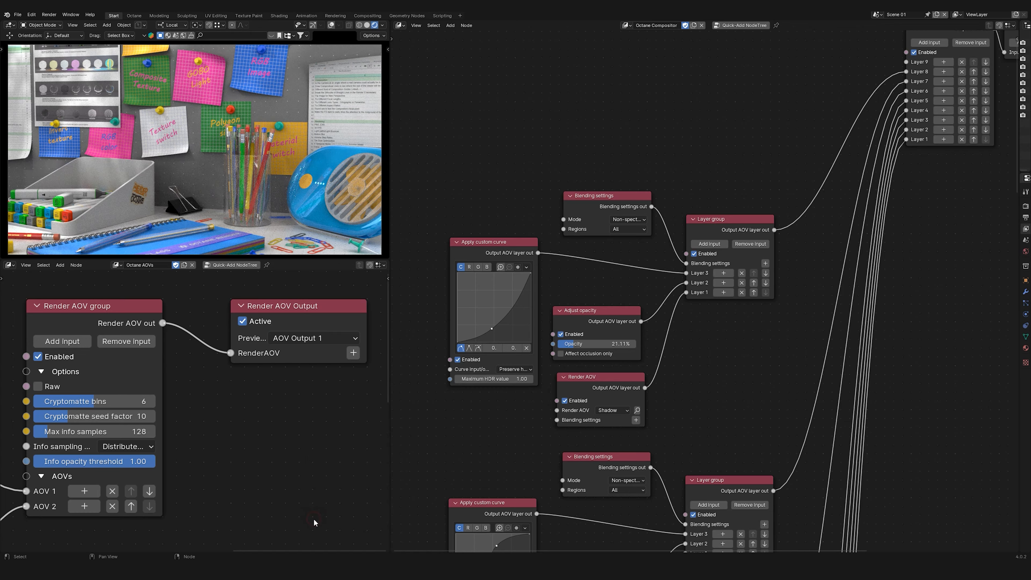
Add an input to the extra reflection Layer group and spread its nodes to make room between Adjust opacity and Render AOV.
{"action": "scroll", "coordinate": [555, 242], "scroll_direction": "down", "scroll_amount": 2}
{"action": "middle_click_drag", "start_coordinate": [596, 316], "coordinate": [603, 180]}
{"action": "scroll", "coordinate": [629, 450], "scroll_direction": "up", "scroll_amount": 5}
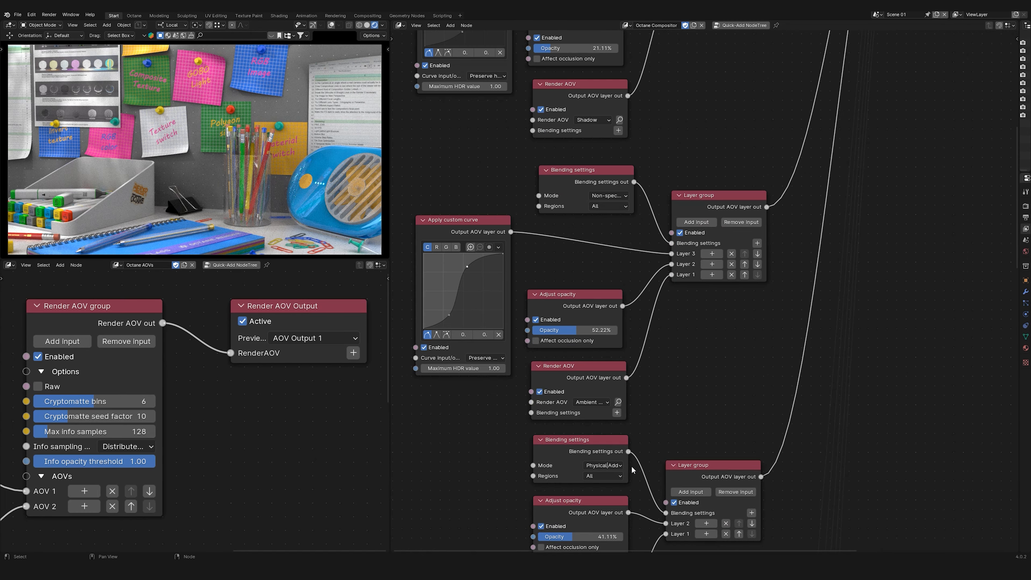
{"action": "middle_click_drag", "start_coordinate": [632, 458], "coordinate": [656, 318]}
{"action": "middle_click_drag", "start_coordinate": [655, 283], "coordinate": [633, 216]}
{"action": "left_click", "coordinate": [692, 284]}
{"action": "left_click_drag", "start_coordinate": [667, 326], "coordinate": [672, 319]}
{"action": "left_click_drag", "start_coordinate": [610, 295], "coordinate": [609, 287]}
{"action": "left_click_drag", "start_coordinate": [606, 363], "coordinate": [611, 416]}
Add a Remove hot pixels node as Layer 2 of the extra reflection Layer group with a strength of 100%.
{"action": "key", "text": "shift+a"}
{"action": "mouse_move", "coordinate": [757, 365]}
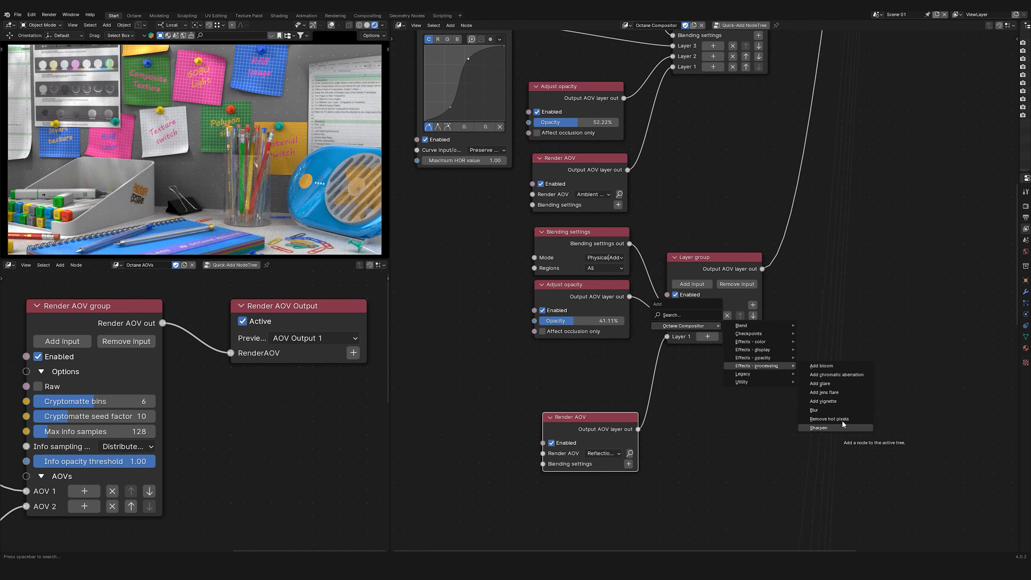
{"action": "left_click", "coordinate": [829, 419]}
{"action": "left_click", "coordinate": [580, 357]}
{"action": "double_click", "coordinate": [597, 385]}
{"action": "type", "text": "100"}
{"action": "key", "text": "Return"}
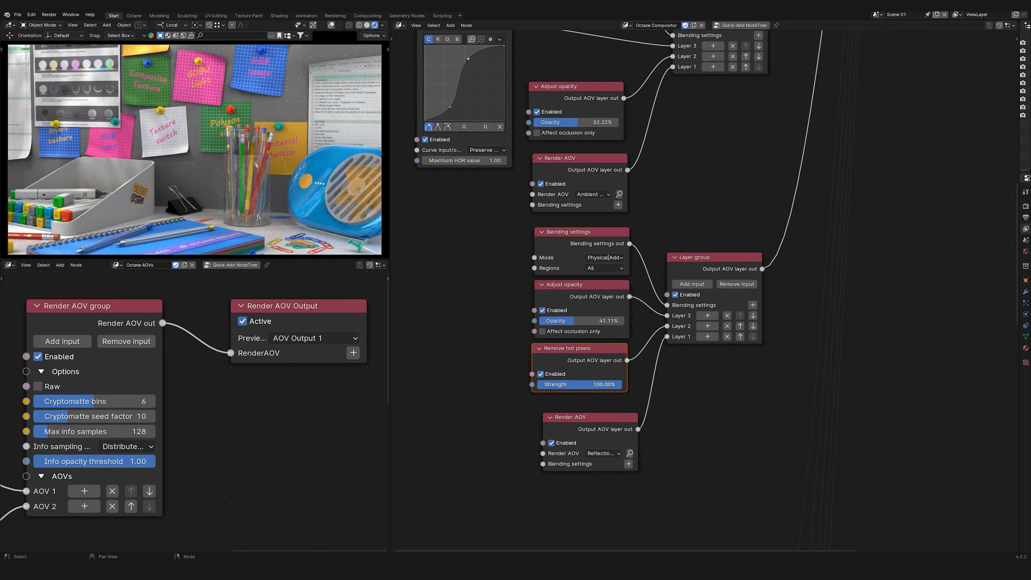
Add a third layer input to the base Layer group holding both reflection passes and rearrange its neighbouring nodes to make room.
{"action": "scroll", "coordinate": [590, 388], "scroll_direction": "down", "scroll_amount": 8}
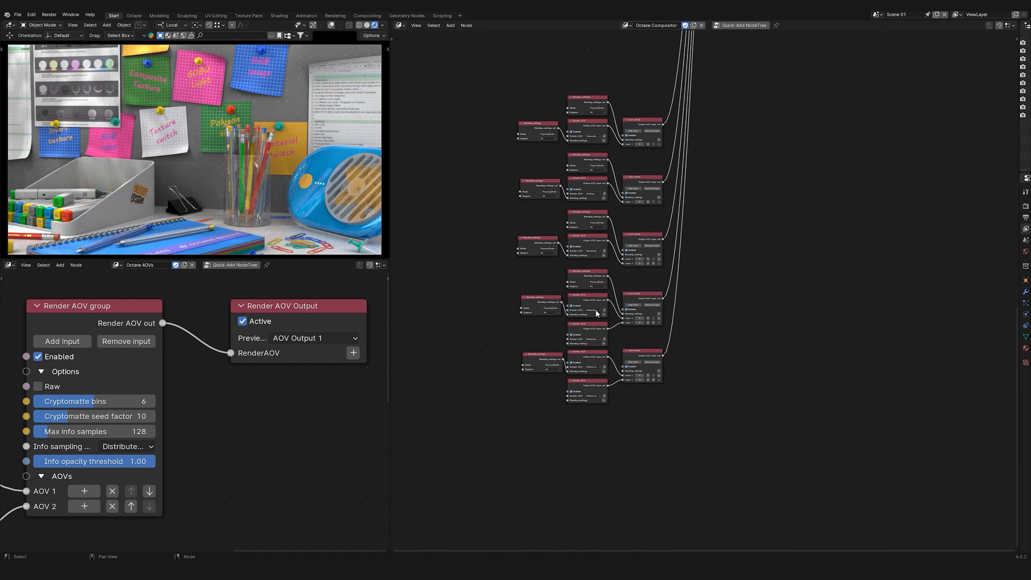
{"action": "scroll", "coordinate": [606, 297], "scroll_direction": "up", "scroll_amount": 5}
{"action": "left_click", "coordinate": [734, 241]}
{"action": "left_click_drag", "start_coordinate": [710, 283], "coordinate": [709, 283]}
{"action": "left_click_drag", "start_coordinate": [763, 320], "coordinate": [544, 451]}
{"action": "key", "text": "g"}
{"action": "left_click_drag", "start_coordinate": [544, 290], "coordinate": [690, 239]}
{"action": "key", "text": "g"}
{"action": "left_click", "coordinate": [686, 288]}
Add a Remove hot pixels node as Layer 3 of the base reflection Layer group, testing lower strengths and restoring 100%.
{"action": "key", "text": "shift+a"}
{"action": "left_click", "coordinate": [884, 365]}
{"action": "left_click", "coordinate": [625, 241]}
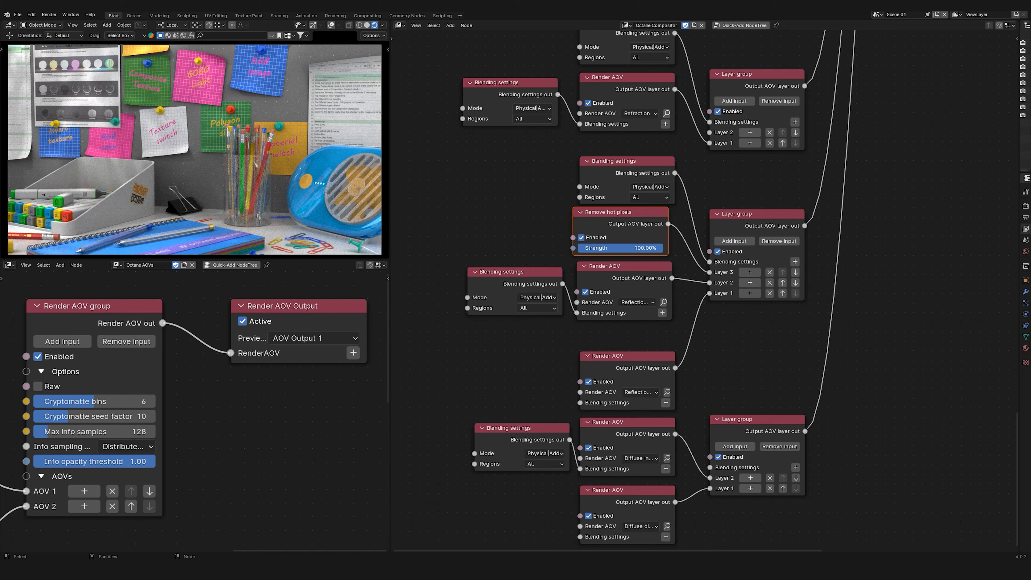
{"action": "left_click_drag", "start_coordinate": [647, 249], "coordinate": [568, 249]}
{"action": "left_click_drag", "start_coordinate": [568, 249], "coordinate": [647, 249]}
Add an Adjust hue node as Layer 2 of the Emitters Layer group and vary its hue shift.
{"action": "key", "text": "shift+a"}
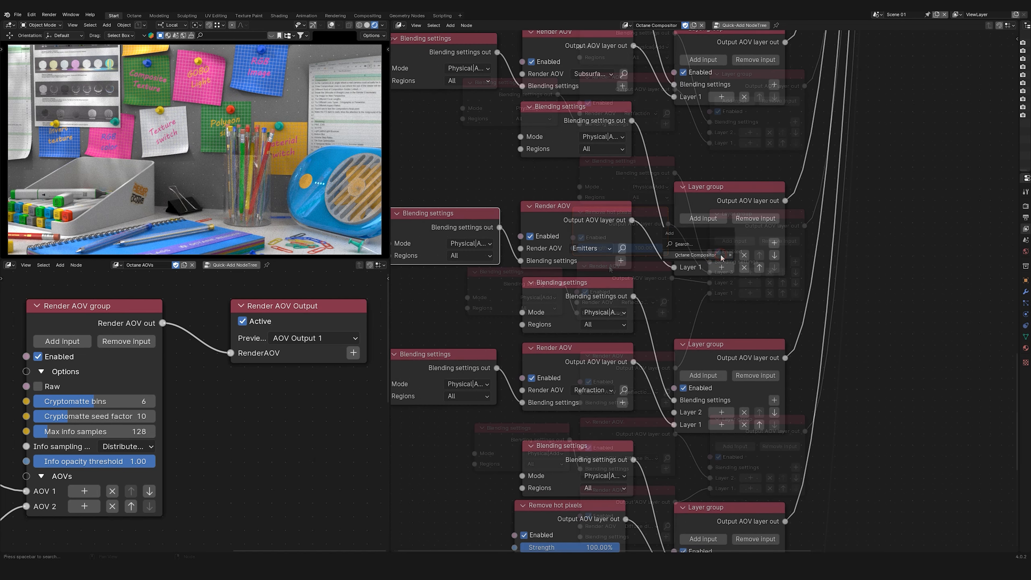
{"action": "mouse_move", "coordinate": [730, 254]}
{"action": "mouse_move", "coordinate": [762, 255]}
{"action": "mouse_move", "coordinate": [776, 271]}
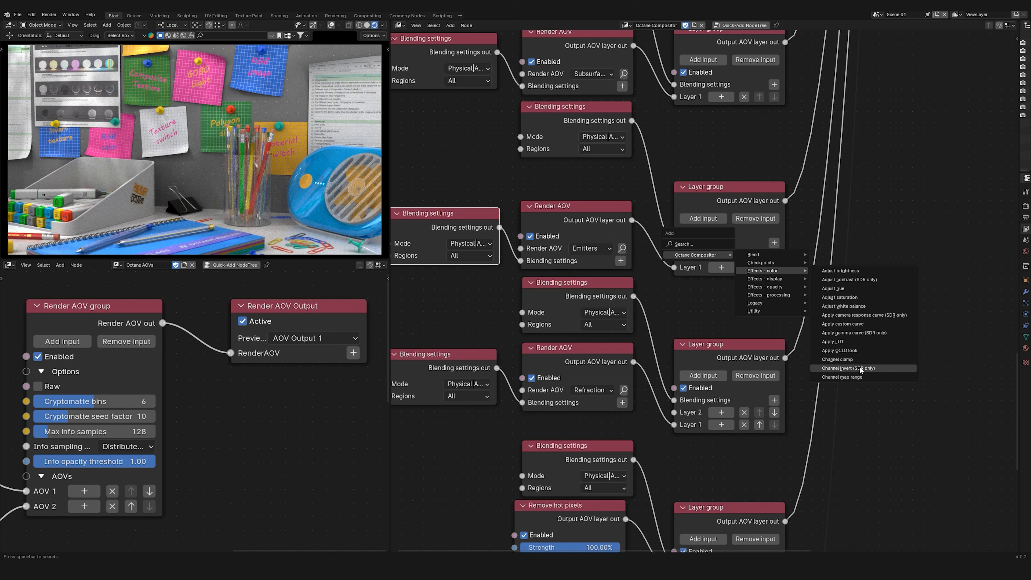
{"action": "left_click", "coordinate": [833, 288]}
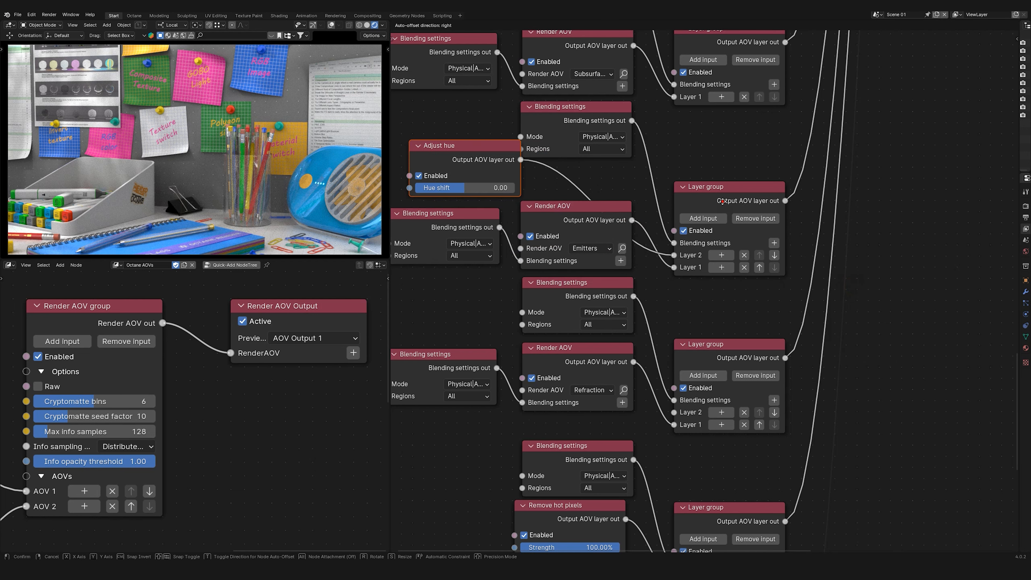
{"action": "left_click", "coordinate": [411, 183]}
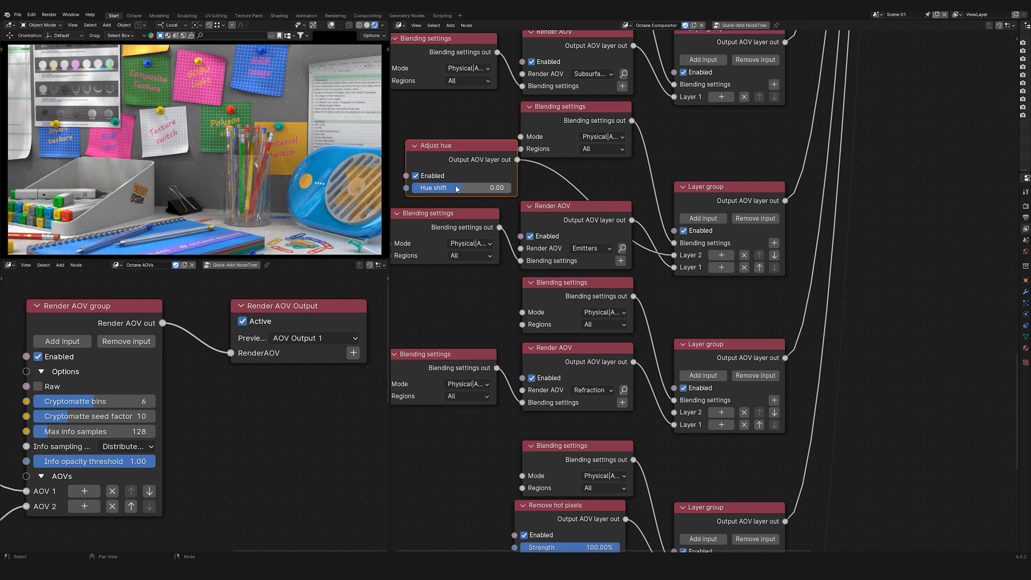
{"action": "left_click_drag", "start_coordinate": [458, 188], "coordinate": [434, 191]}
Add an Adjust saturation node connected to Layer 9 of the Output AOV.
{"action": "scroll", "coordinate": [509, 289], "scroll_direction": "down", "scroll_amount": 4}
{"action": "scroll", "coordinate": [529, 254], "scroll_direction": "down", "scroll_amount": 1}
{"action": "middle_click_drag", "start_coordinate": [546, 203], "coordinate": [533, 462]}
{"action": "middle_click_drag", "start_coordinate": [649, 106], "coordinate": [647, 442]}
{"action": "scroll", "coordinate": [720, 221], "scroll_direction": "up", "scroll_amount": 11}
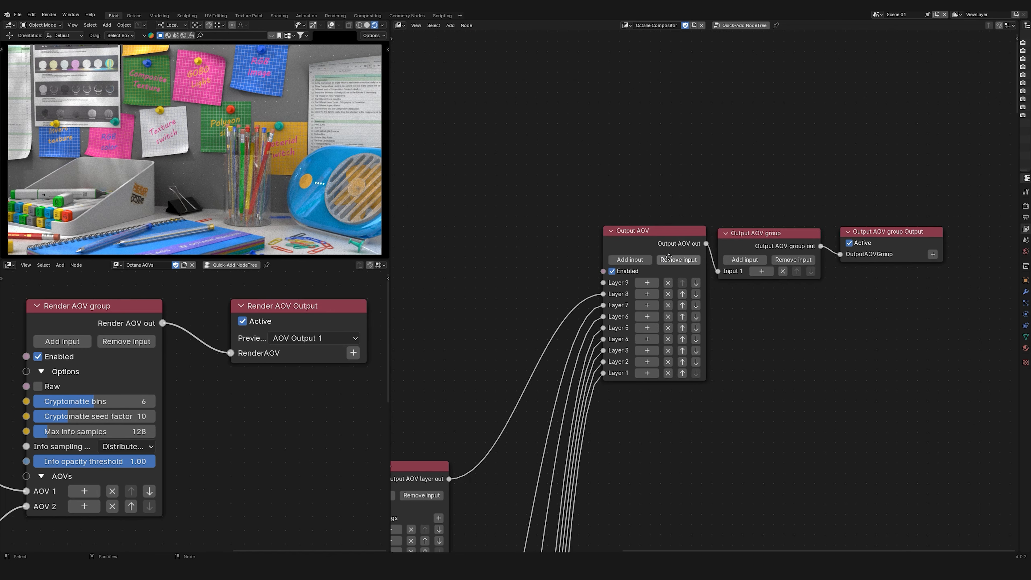
{"action": "middle_click_drag", "start_coordinate": [665, 259], "coordinate": [787, 225]}
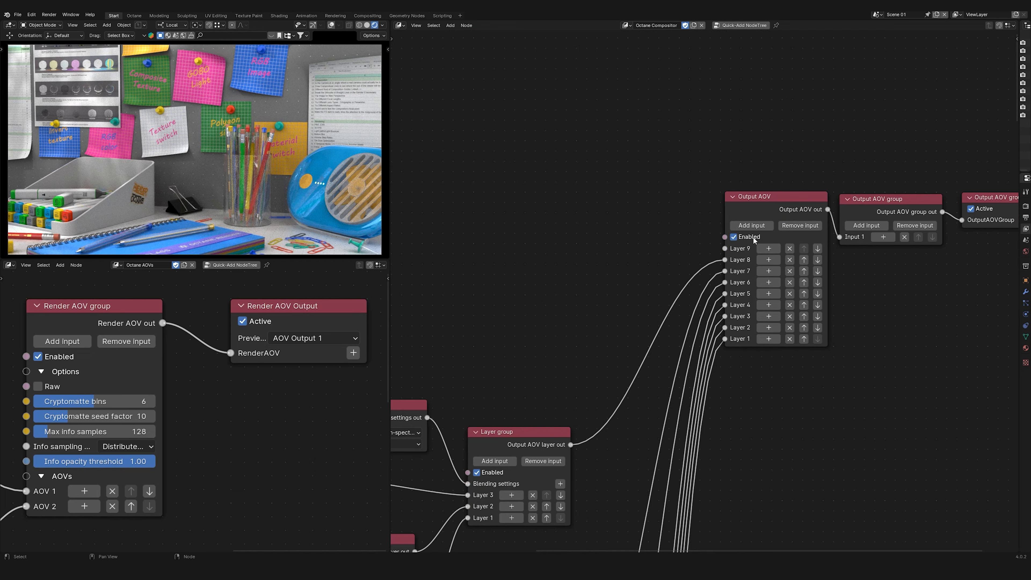
{"action": "key", "text": "shift+a"}
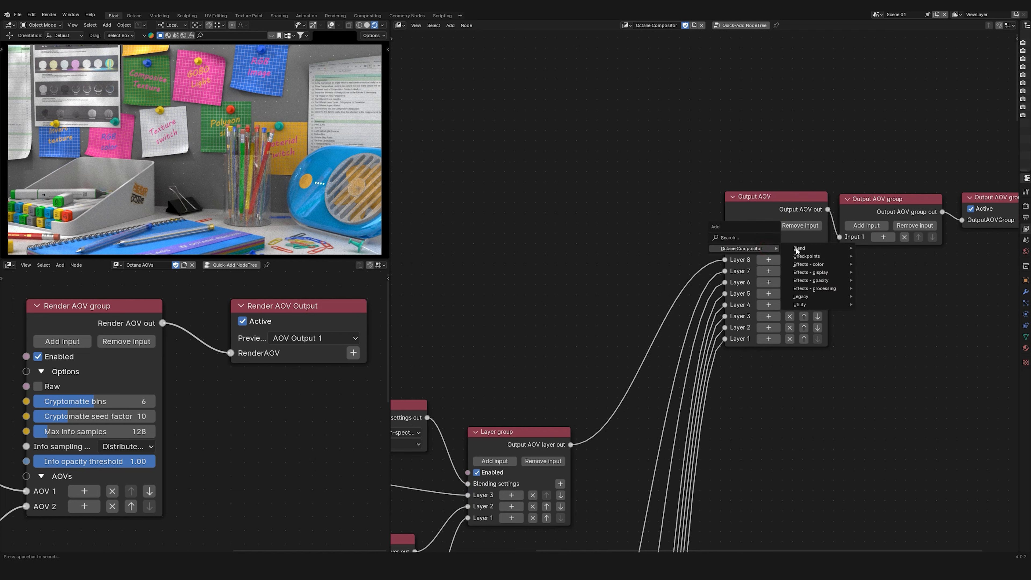
{"action": "mouse_move", "coordinate": [832, 265]}
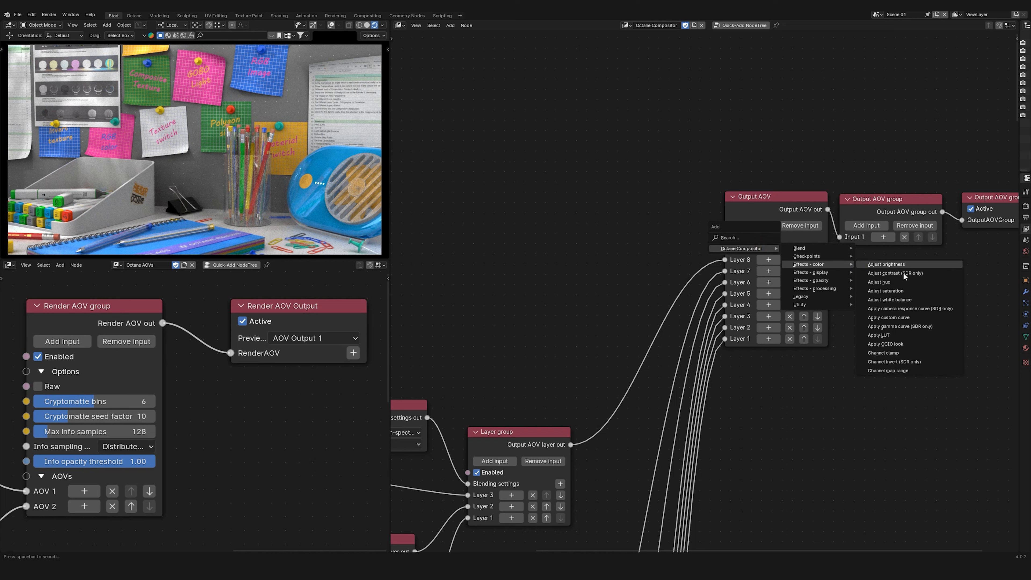
{"action": "left_click", "coordinate": [885, 291]}
{"action": "left_click", "coordinate": [579, 266]}
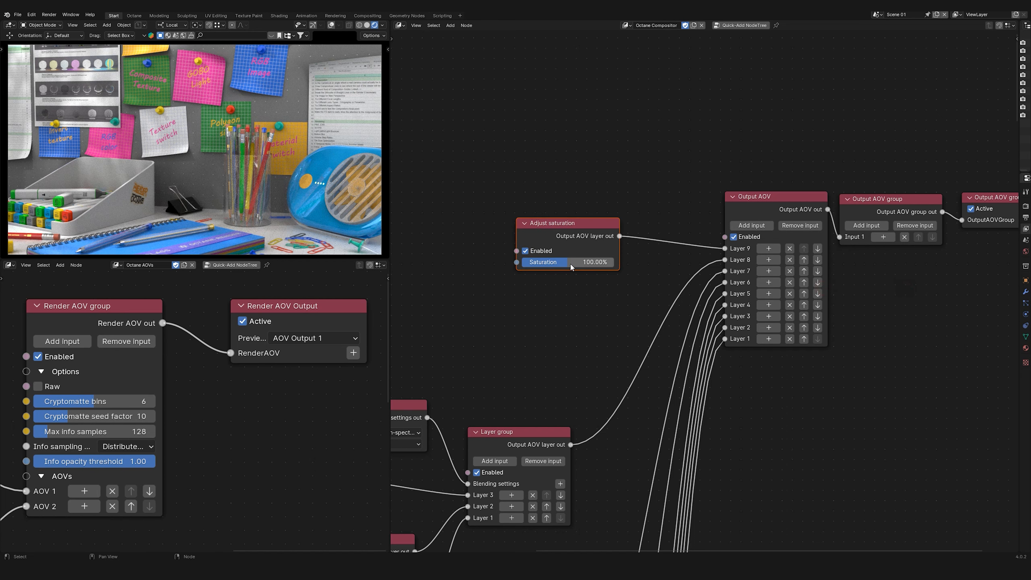
Set the saturation of the Adjust saturation node to 115%.
{"action": "mouse_move", "coordinate": [567, 263]}
{"action": "left_mouse_down"}
{"action": "mouse_move", "coordinate": [581, 263]}
{"action": "mouse_move", "coordinate": [535, 262]}
{"action": "mouse_move", "coordinate": [613, 263]}
{"action": "mouse_move", "coordinate": [587, 263]}
{"action": "left_mouse_up"}
{"action": "left_click", "coordinate": [588, 262]}
{"action": "type", "text": "115"}
{"action": "key", "text": "Return"}
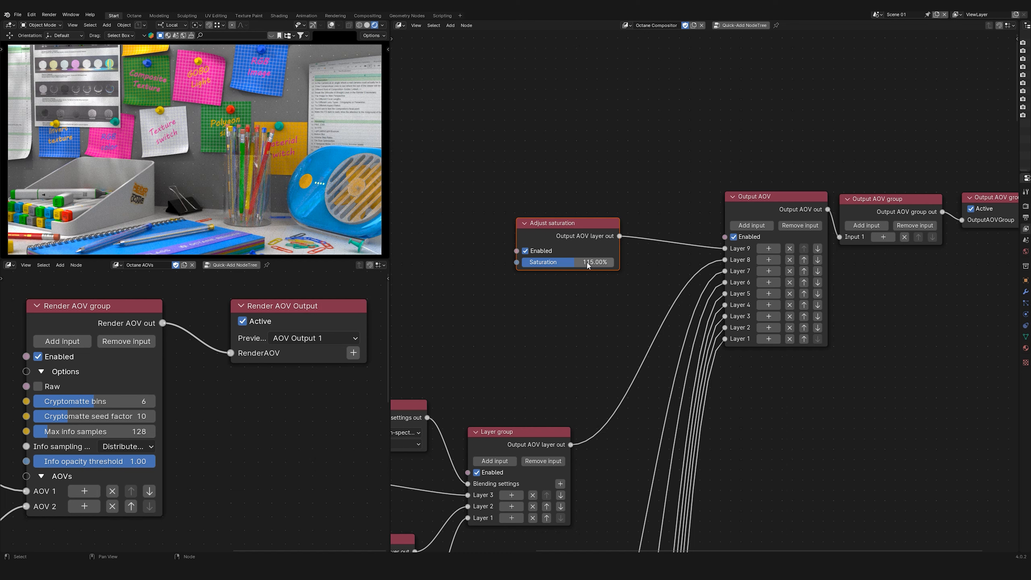
Toggle the Adjust saturation node off and on to compare, move it slightly down and lower its saturation to 110%.
{"action": "left_click", "coordinate": [525, 252]}
{"action": "left_click", "coordinate": [525, 252]}
{"action": "left_click", "coordinate": [525, 252]}
{"action": "left_click", "coordinate": [525, 252]}
{"action": "left_click_drag", "start_coordinate": [564, 228], "coordinate": [549, 261]}
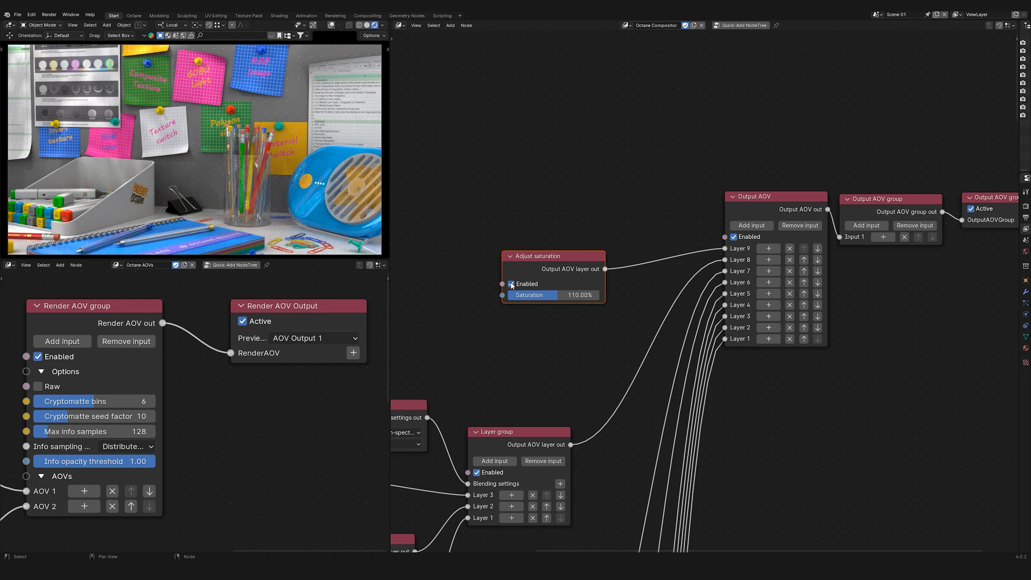
Add an Adjust white balance node on a new top layer of the Output AOV and set its white point to light orange.
{"action": "left_click", "coordinate": [751, 225]}
{"action": "key", "text": "shift+a"}
{"action": "mouse_move", "coordinate": [743, 249]}
{"action": "mouse_move", "coordinate": [819, 268]}
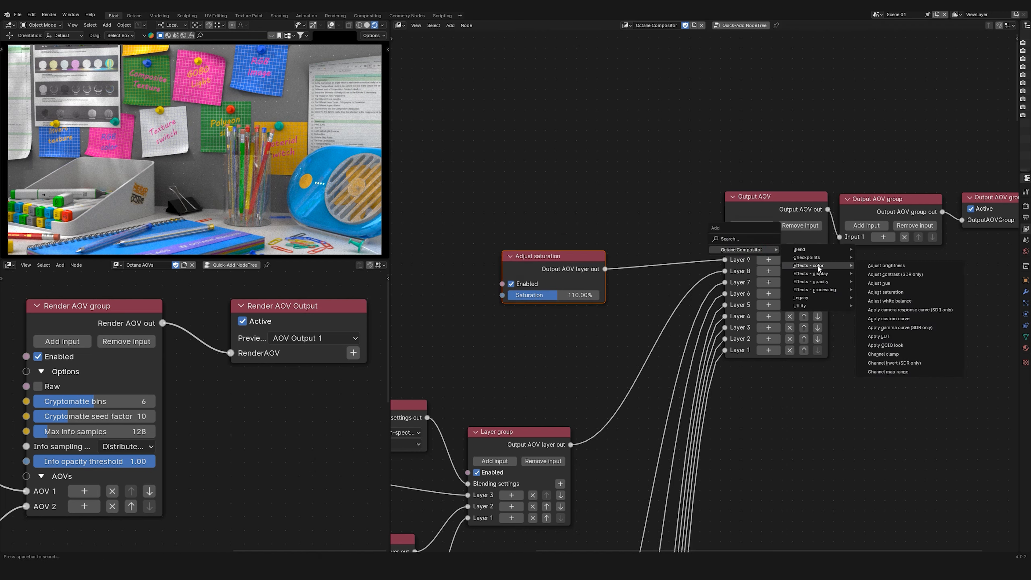
{"action": "left_click", "coordinate": [901, 301]}
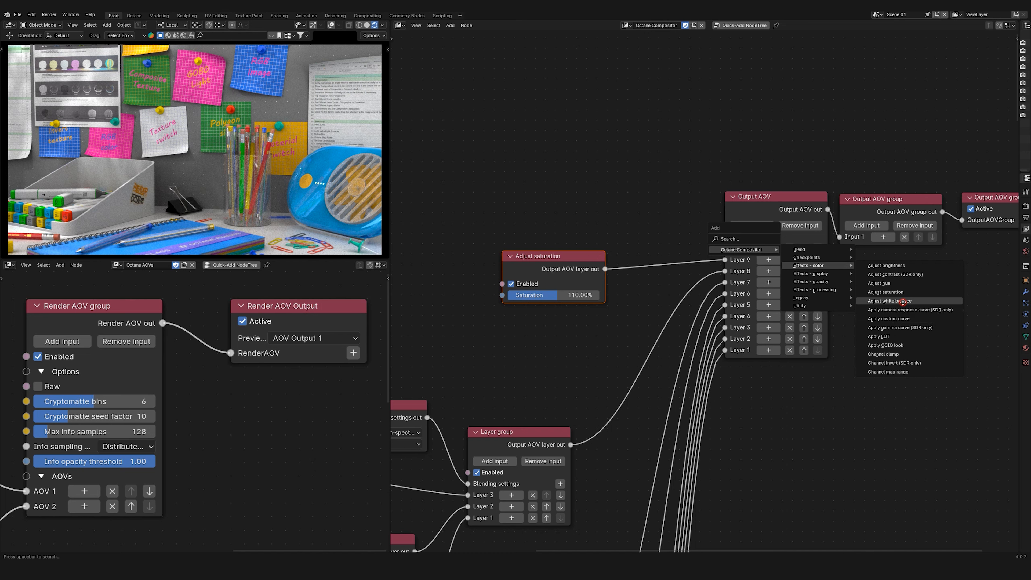
{"action": "left_click", "coordinate": [582, 236]}
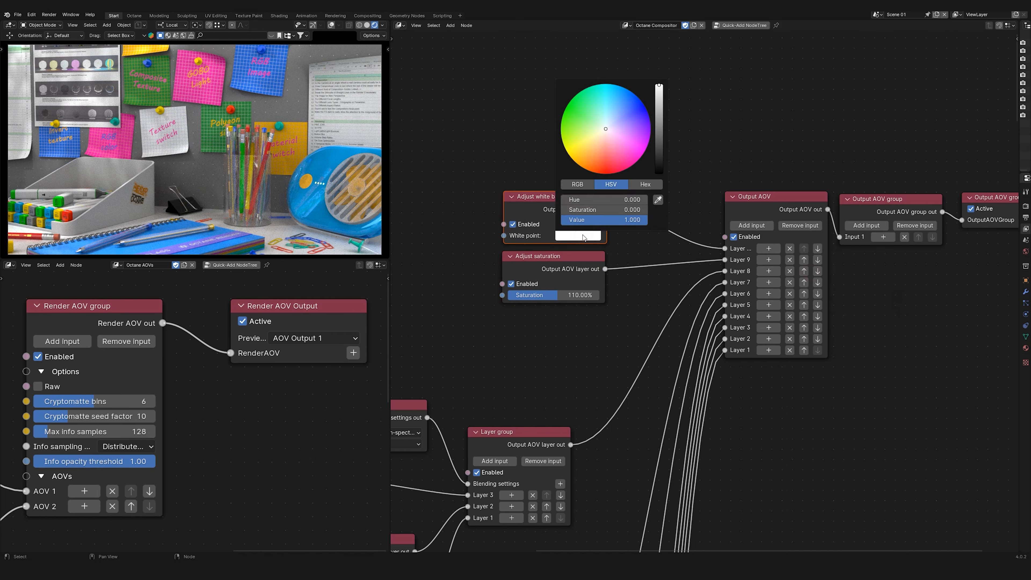
{"action": "left_click", "coordinate": [600, 142]}
Add an Add chromatic aberration node on a new top layer of the Output AOV with a strength of 15%.
{"action": "left_click", "coordinate": [751, 226]}
{"action": "key", "text": "shift+a"}
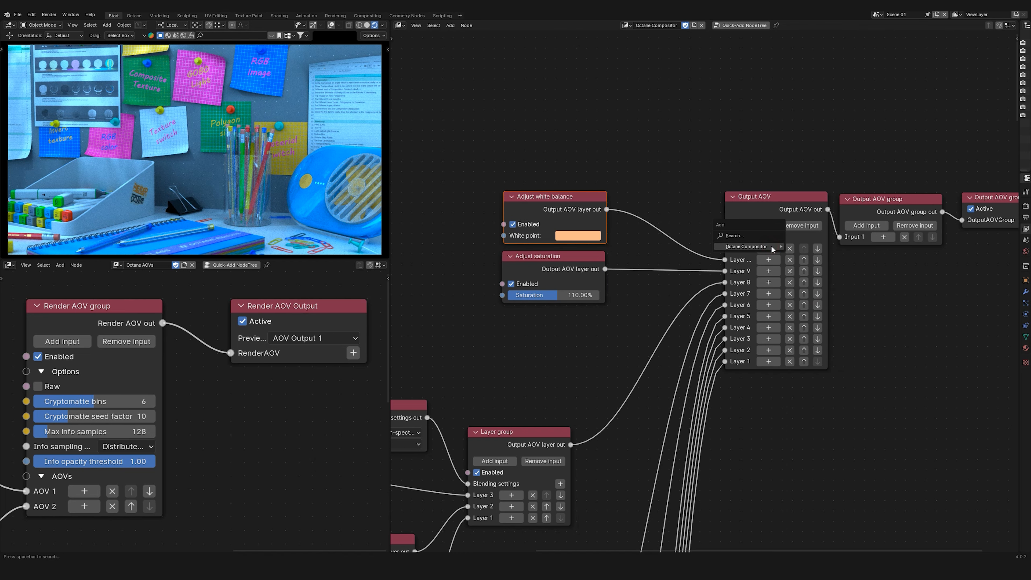
{"action": "mouse_move", "coordinate": [773, 249]}
{"action": "mouse_move", "coordinate": [814, 262]}
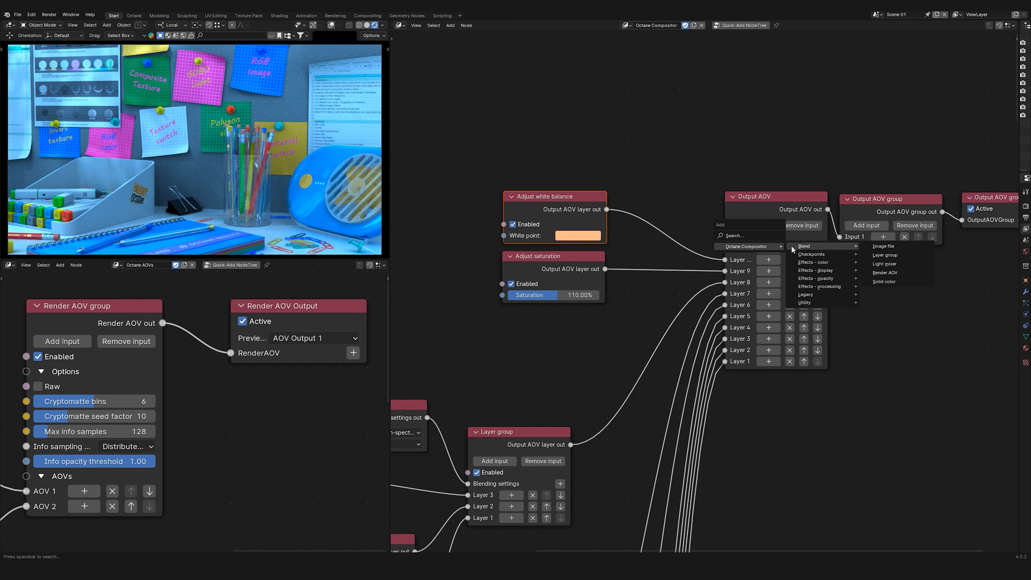
{"action": "left_click", "coordinate": [893, 298]}
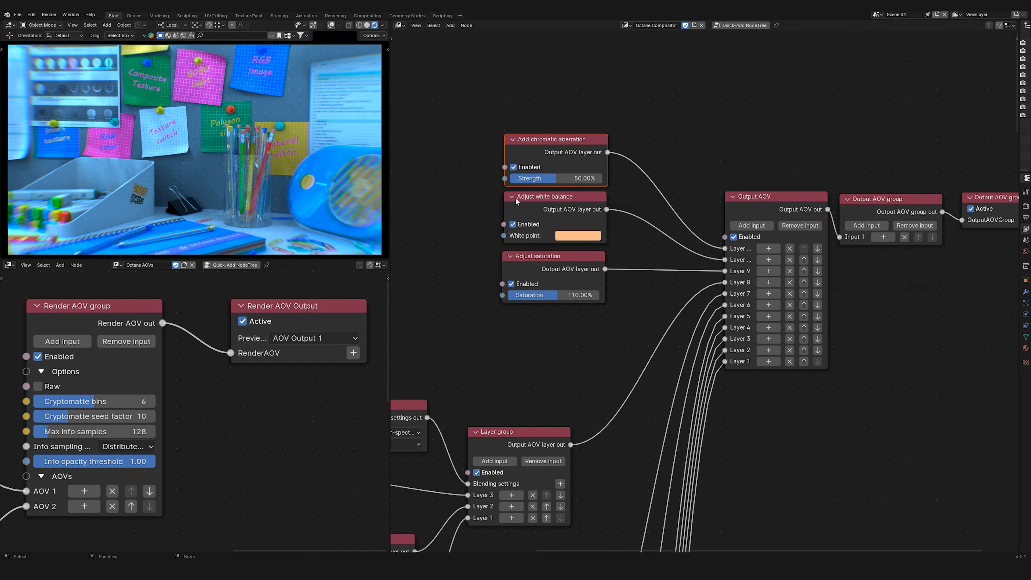
{"action": "left_click", "coordinate": [558, 178]}
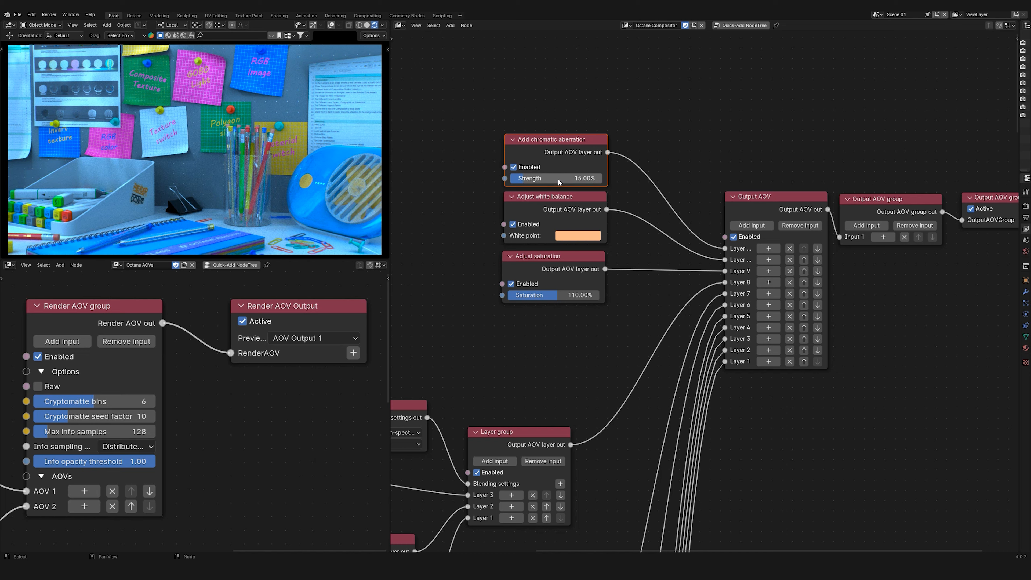
{"action": "key", "text": "Return"}
Add an Add vignette node above the chromatic aberration node and raise its strength to about 92%.
{"action": "key", "text": "shift+a"}
{"action": "left_click", "coordinate": [881, 325]}
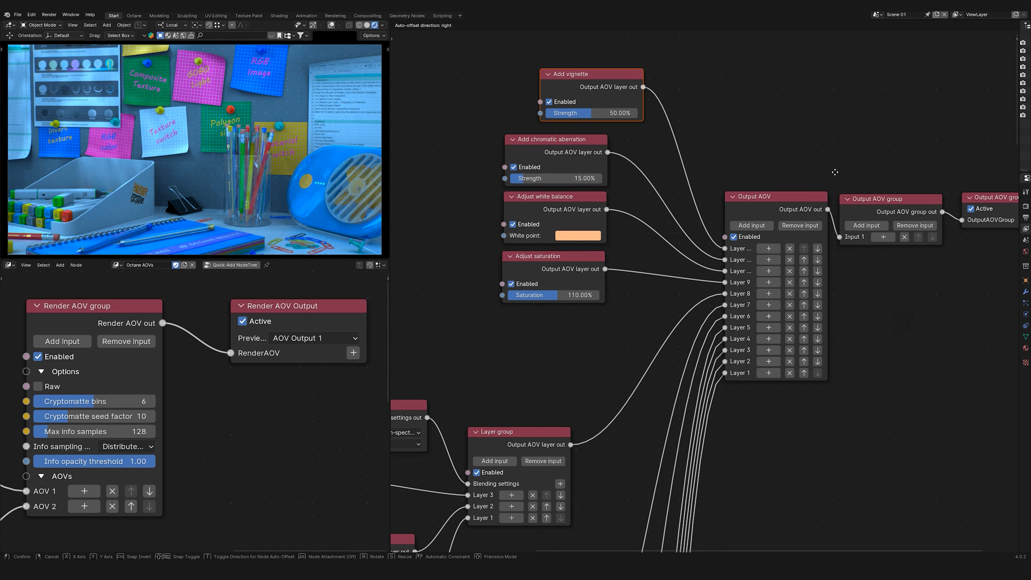
{"action": "left_click", "coordinate": [591, 131]}
{"action": "left_click_drag", "start_coordinate": [564, 121], "coordinate": [604, 120]}
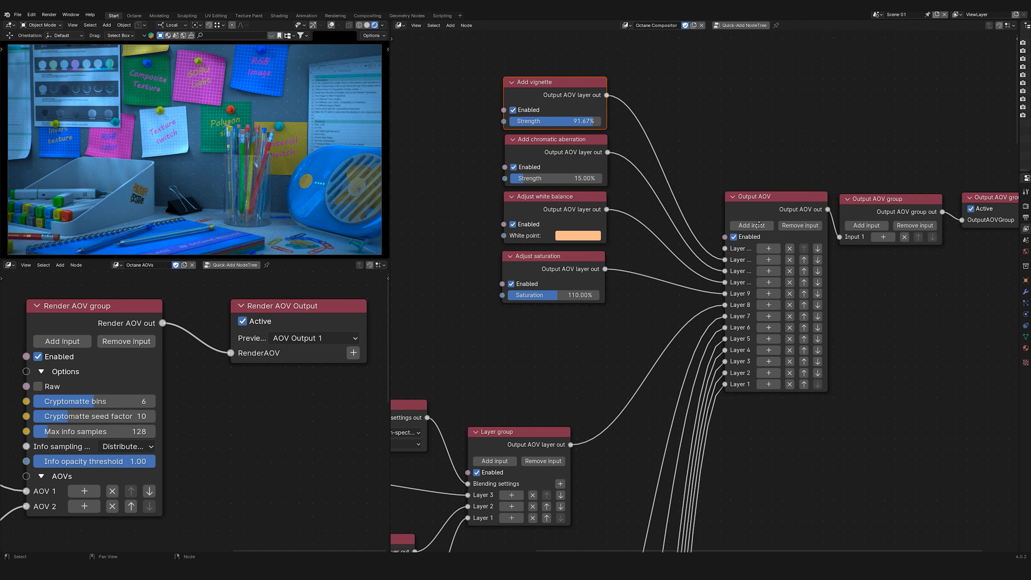
Add a Convert for SDR display (ACES) node on the empty top layer of the Output AOV and place it above the vignette node.
{"action": "scroll", "coordinate": [766, 236], "scroll_direction": "up", "scroll_amount": 1}
{"action": "middle_click_drag", "start_coordinate": [766, 237], "coordinate": [775, 308]}
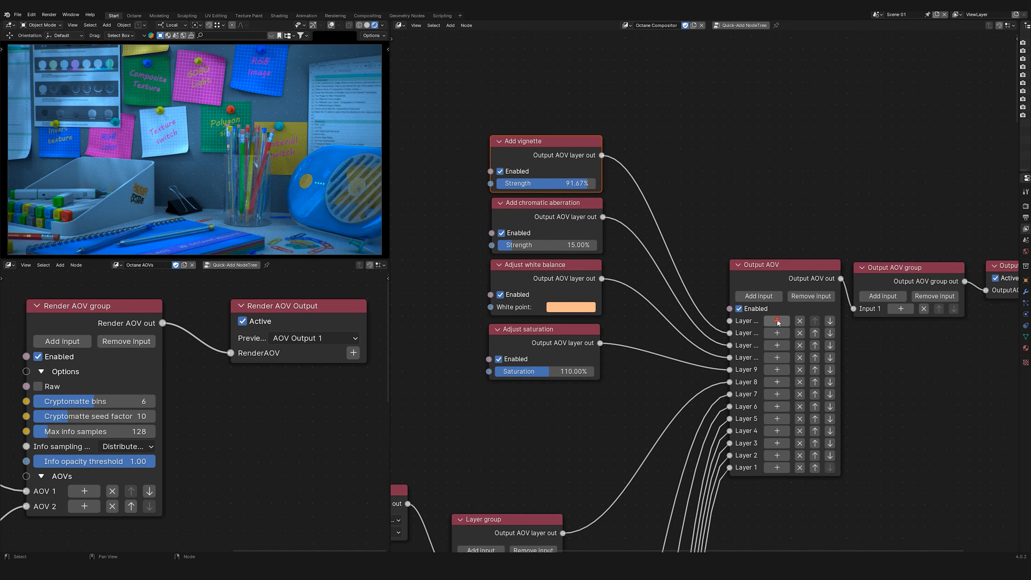
{"action": "key", "text": "shift+a"}
{"action": "mouse_move", "coordinate": [843, 344]}
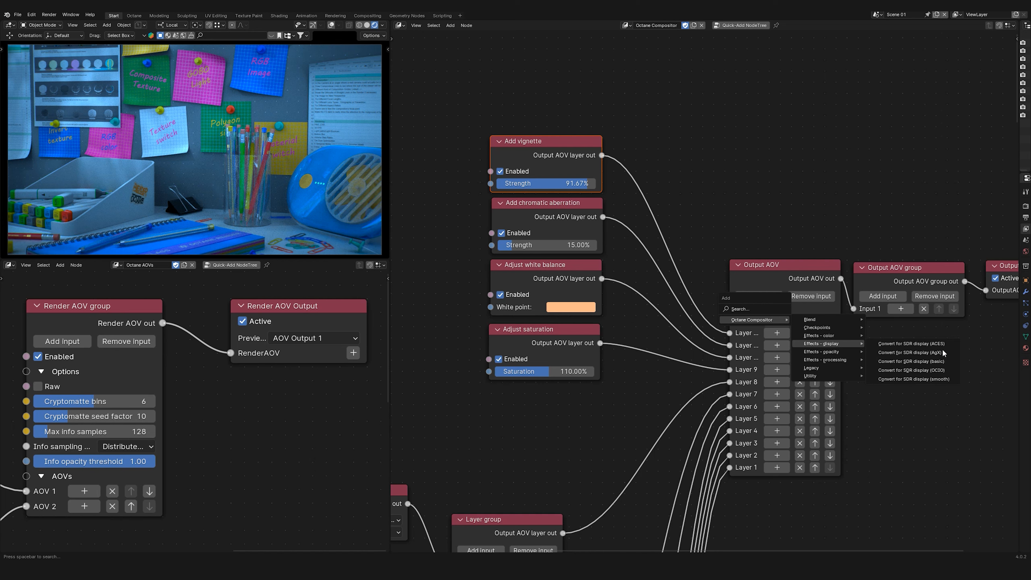
{"action": "left_click", "coordinate": [933, 344]}
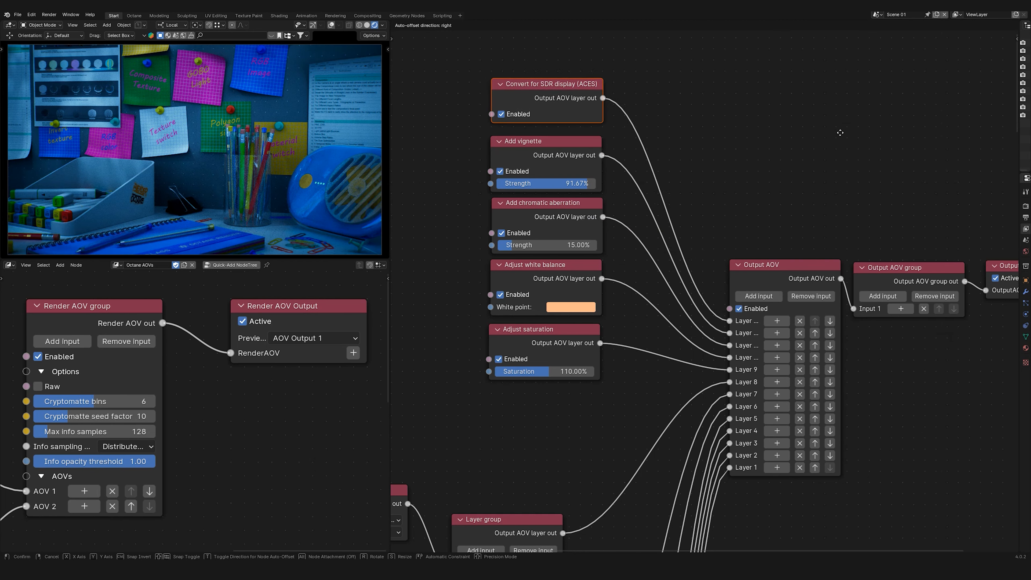
{"action": "left_click", "coordinate": [544, 95]}
Add an Adjust brightness node as the top layer of the Output AOV, trying 130% luminance before setting it to 150%.
{"action": "left_click", "coordinate": [776, 323]}
{"action": "mouse_move", "coordinate": [817, 340]}
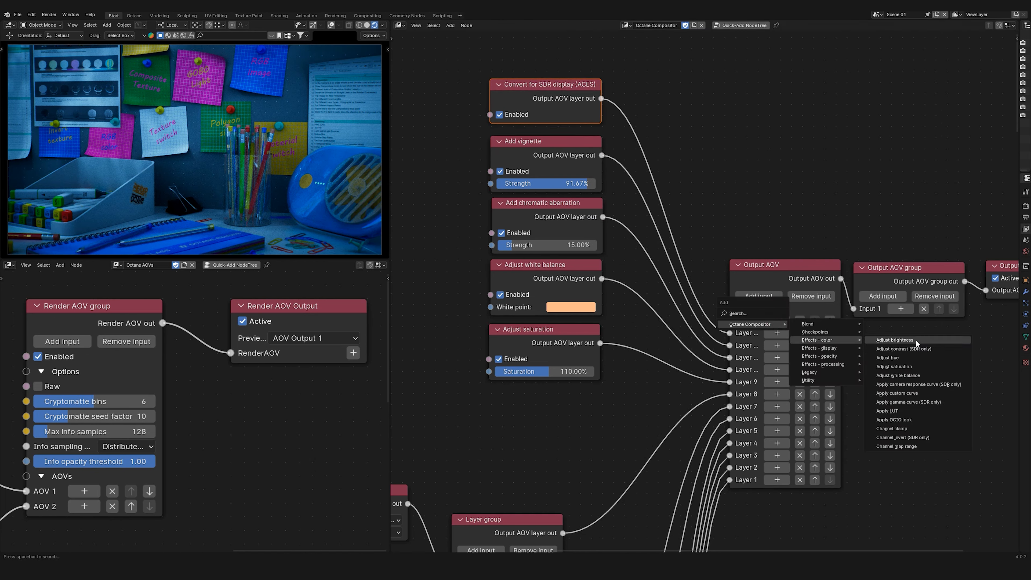
{"action": "left_click", "coordinate": [921, 342]}
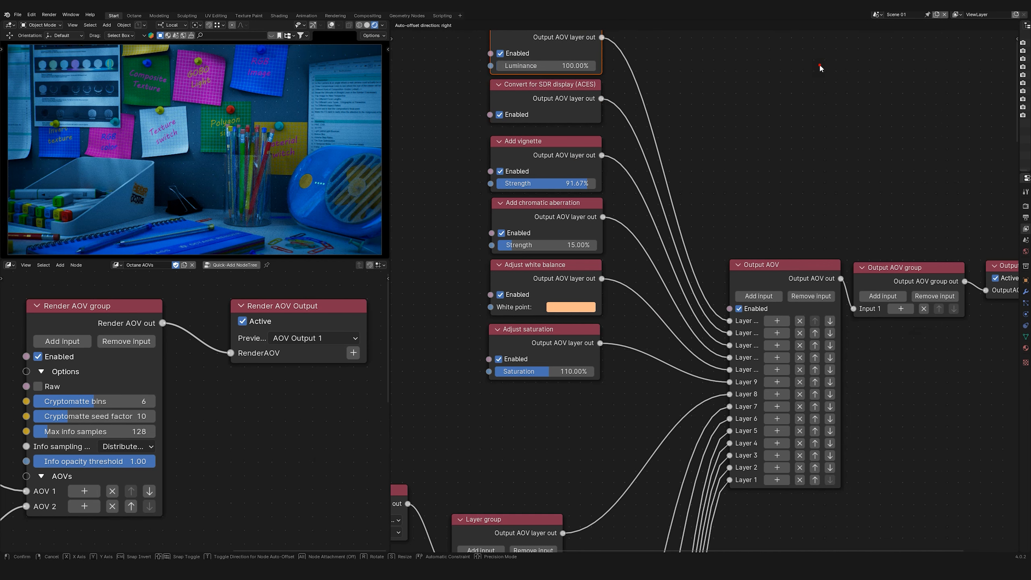
{"action": "left_click", "coordinate": [562, 216]}
{"action": "left_click", "coordinate": [556, 207]}
{"action": "type", "text": "130"}
{"action": "key", "text": "Return"}
{"action": "left_click", "coordinate": [556, 207]}
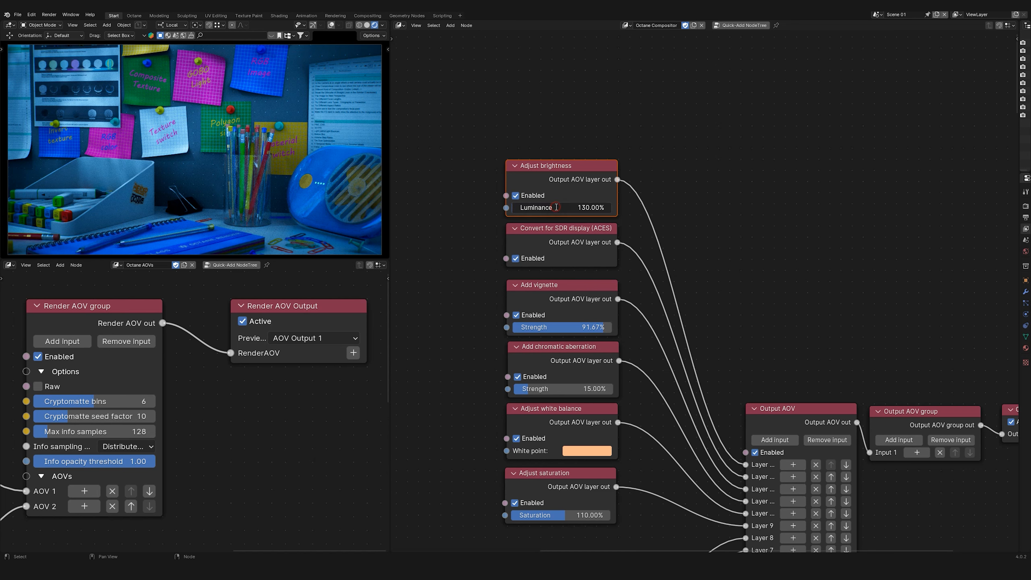
{"action": "type", "text": "150"}
{"action": "key", "text": "Return"}
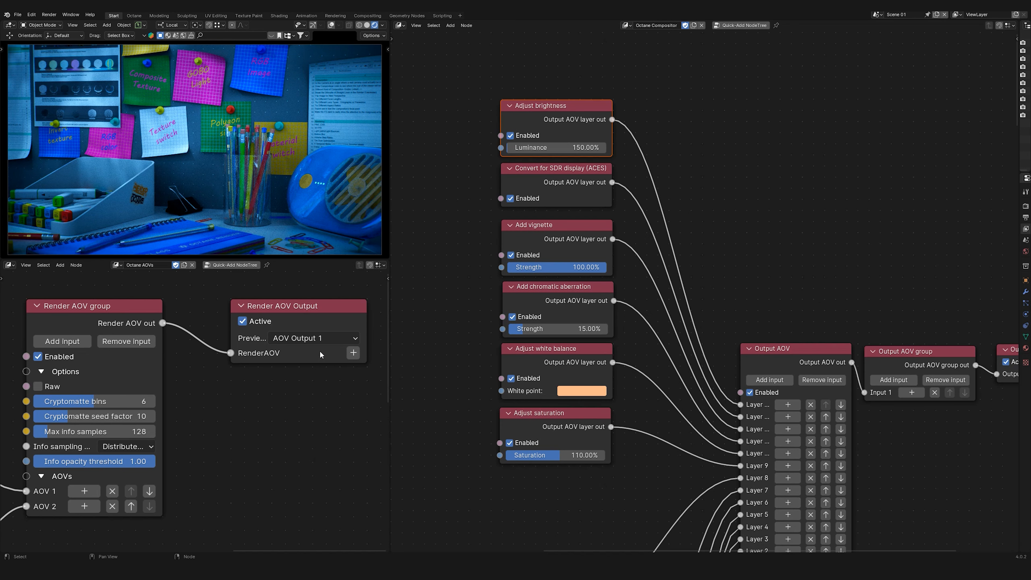
Compare the Beauty preview with AOV Output 1 in the Render AOV Output node.
{"action": "left_click", "coordinate": [311, 339]}
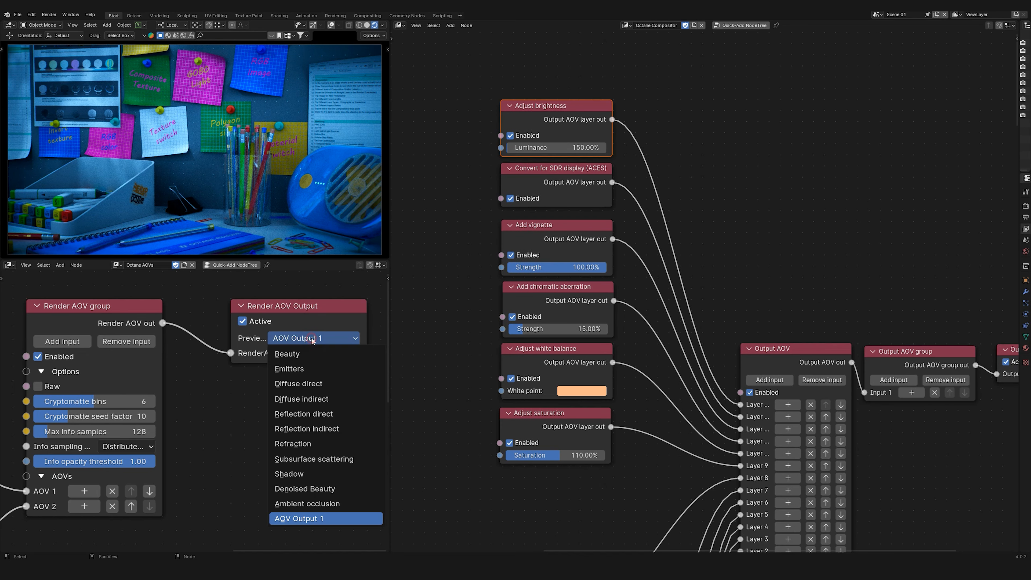
{"action": "left_click", "coordinate": [287, 353]}
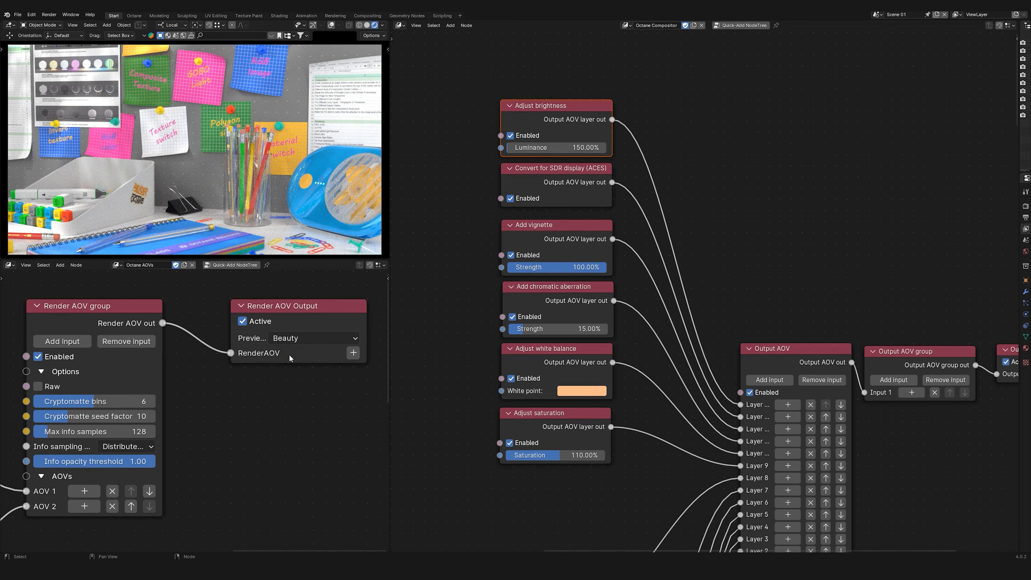
{"action": "left_click", "coordinate": [293, 340]}
{"action": "left_click", "coordinate": [309, 523]}
Widen the outliner and properties area and switch the viewport to Camera 01.
{"action": "left_click_drag", "start_coordinate": [1017, 126], "coordinate": [803, 127]}
{"action": "left_click", "coordinate": [880, 91]}
{"action": "scroll", "coordinate": [577, 158], "scroll_direction": "down", "scroll_amount": 6}
{"action": "scroll", "coordinate": [576, 157], "scroll_direction": "down", "scroll_amount": 2}
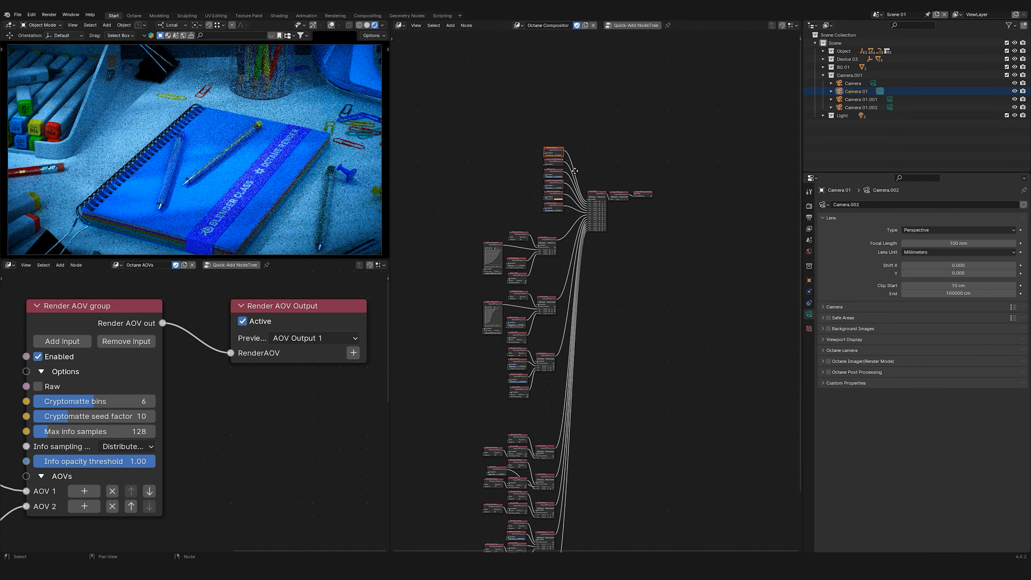
Compare the Beauty and AOV Output 1 previews through Camera 01.
{"action": "left_click", "coordinate": [296, 339]}
{"action": "left_click", "coordinate": [287, 354]}
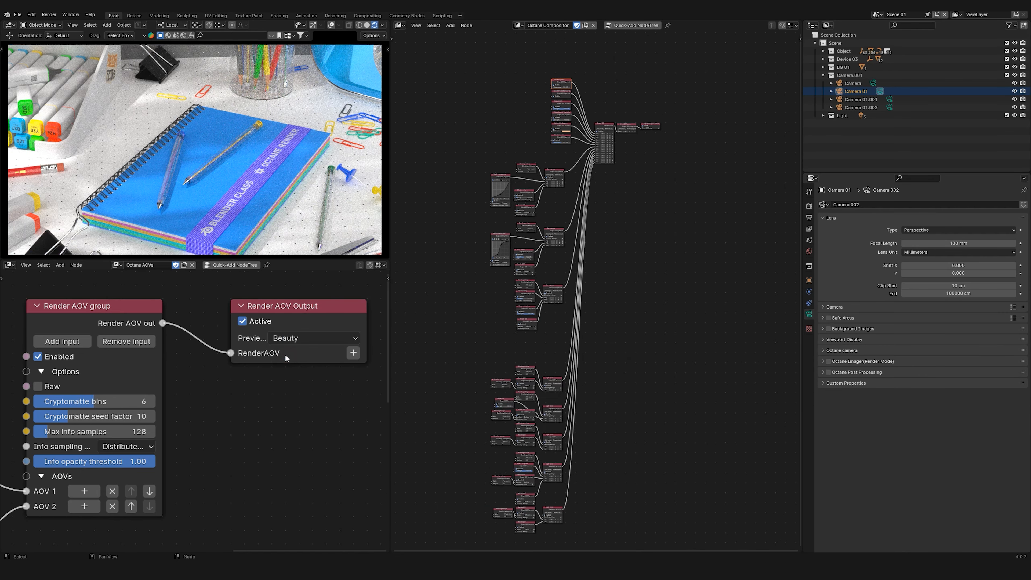
{"action": "left_click", "coordinate": [293, 344]}
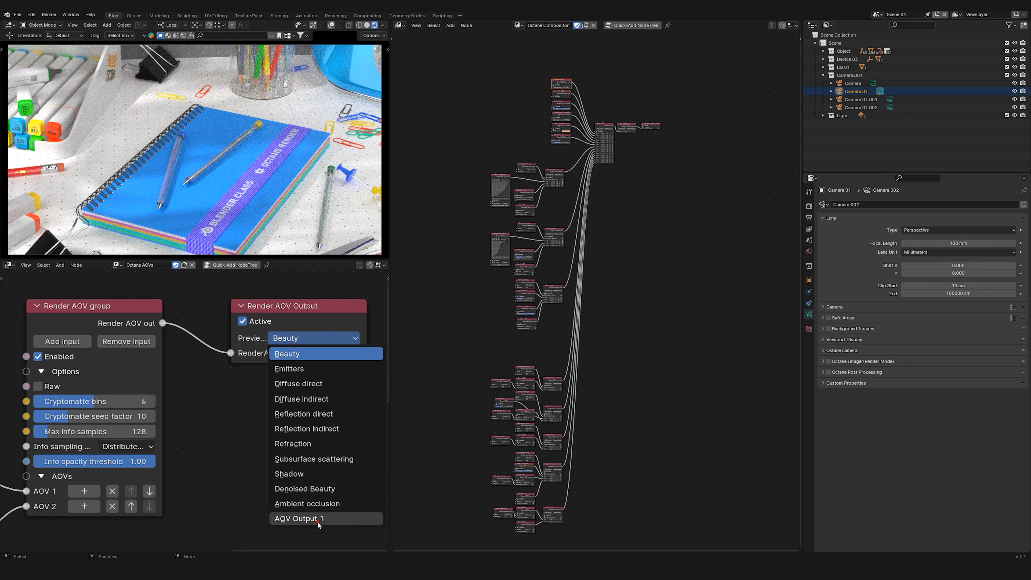
{"action": "left_click", "coordinate": [318, 521]}
View the graded image through Camera 01.001 and Camera 01.002, and switch the preview to Beauty.
{"action": "left_click", "coordinate": [878, 99]}
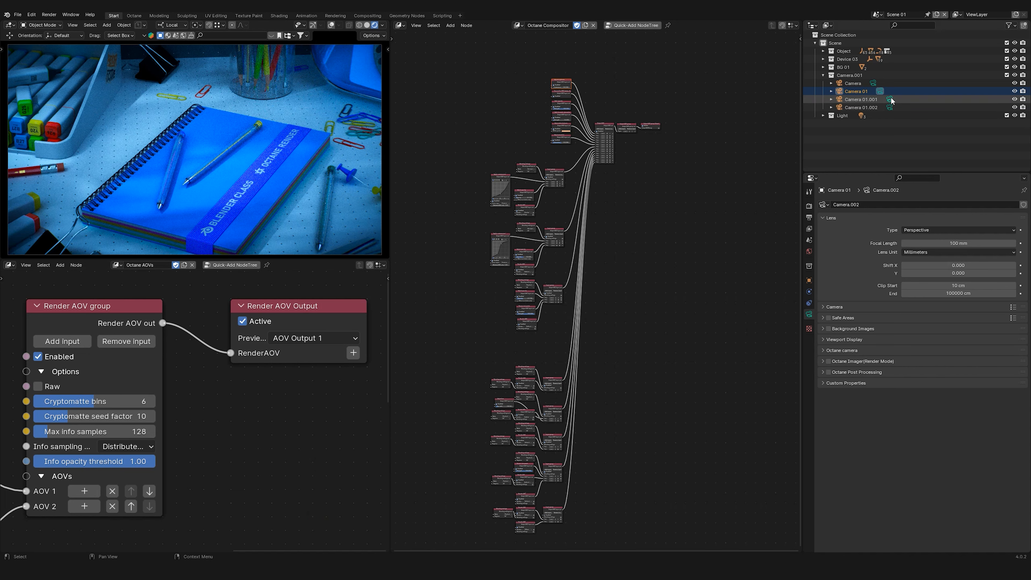
{"action": "left_click", "coordinate": [889, 108]}
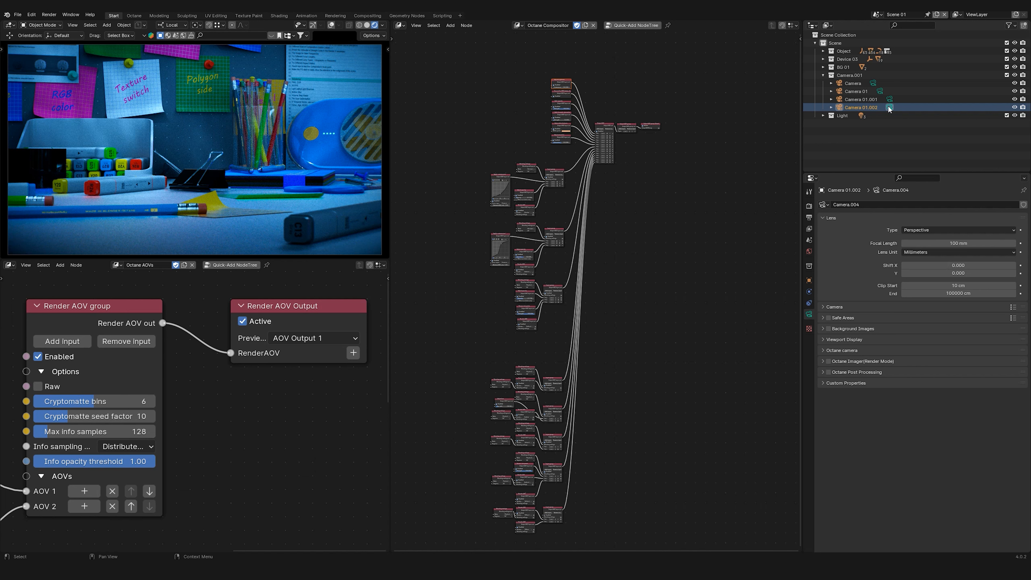
{"action": "left_click", "coordinate": [313, 340]}
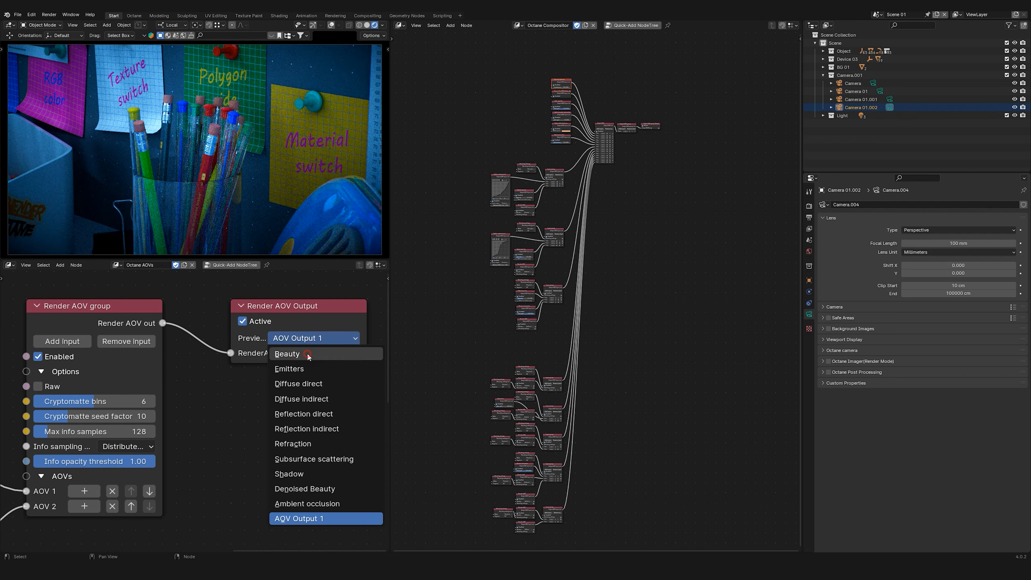
{"action": "left_click", "coordinate": [307, 353]}
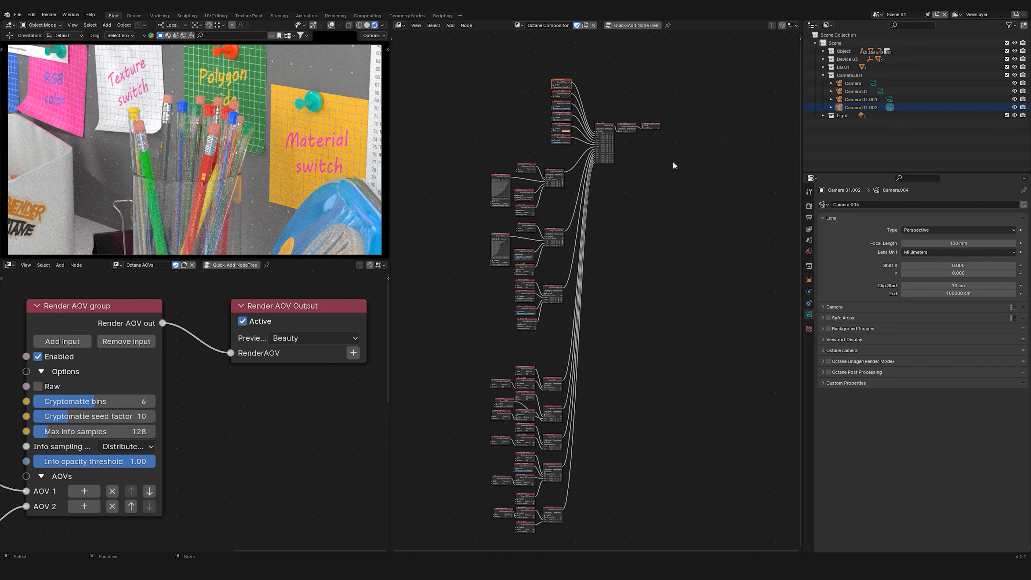
Add a second input to the Output AOV group node and set the render preview to AOV Output 2.
{"action": "middle_click_drag", "start_coordinate": [676, 161], "coordinate": [606, 157]}
{"action": "scroll", "coordinate": [606, 157], "scroll_direction": "up", "scroll_amount": 3}
{"action": "left_click_drag", "start_coordinate": [662, 160], "coordinate": [682, 87]}
{"action": "key", "text": "KP_Decimal"}
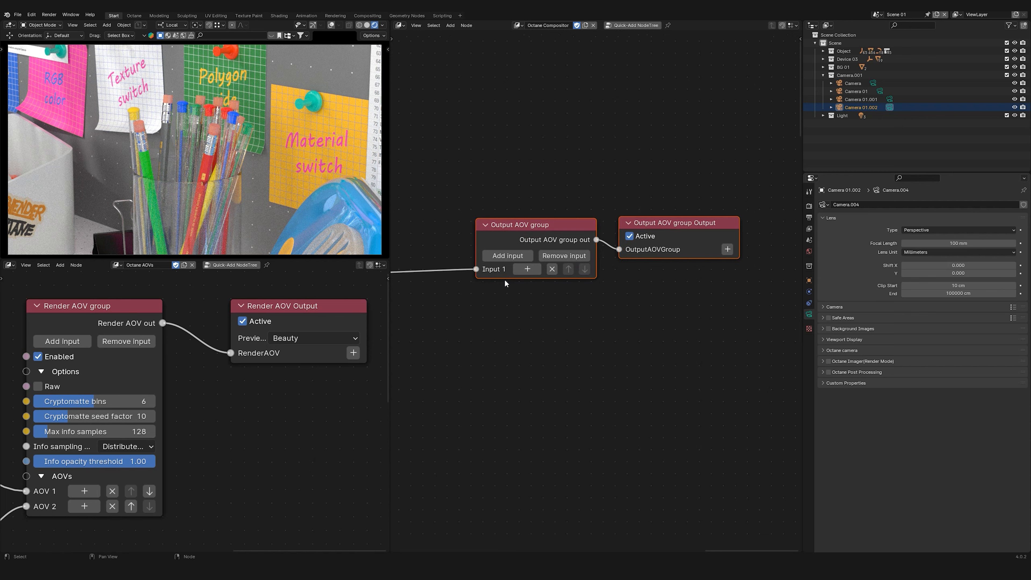
{"action": "scroll", "coordinate": [505, 283], "scroll_direction": "up", "scroll_amount": 1}
{"action": "left_click", "coordinate": [522, 257]}
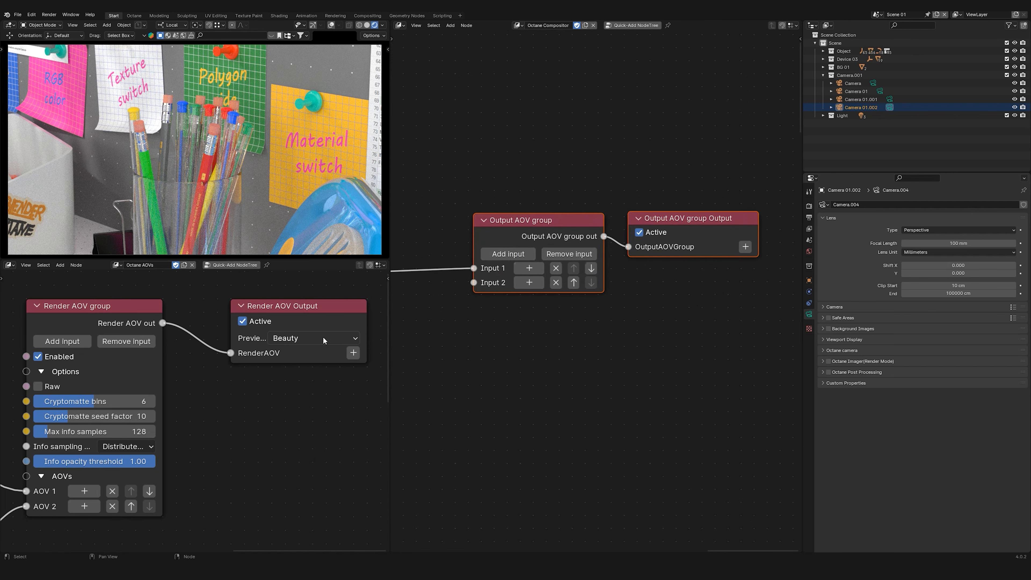
{"action": "left_click", "coordinate": [350, 339]}
{"action": "left_click", "coordinate": [298, 533]}
Duplicate the whole layer node tree together with its Output AOV and place the copy clear of the original.
{"action": "scroll", "coordinate": [589, 252], "scroll_direction": "down", "scroll_amount": 6}
{"action": "middle_click_drag", "start_coordinate": [594, 276], "coordinate": [559, 236]}
{"action": "scroll", "coordinate": [564, 212], "scroll_direction": "down", "scroll_amount": 6}
{"action": "middle_click_drag", "start_coordinate": [556, 335], "coordinate": [582, 269]}
{"action": "left_click_drag", "start_coordinate": [403, 48], "coordinate": [537, 539]}
{"action": "key", "text": "shift+d"}
{"action": "left_click", "coordinate": [675, 441]}
Connect the duplicated Output AOV to Input 2 of the Output AOV group.
{"action": "middle_click_drag", "start_coordinate": [651, 112], "coordinate": [566, 195]}
{"action": "scroll", "coordinate": [566, 195], "scroll_direction": "up", "scroll_amount": 4}
{"action": "left_click_drag", "start_coordinate": [525, 152], "coordinate": [647, 299]}
{"action": "scroll", "coordinate": [592, 328], "scroll_direction": "up", "scroll_amount": 7}
{"action": "left_click_drag", "start_coordinate": [539, 332], "coordinate": [655, 304]}
{"action": "middle_click_drag", "start_coordinate": [576, 359], "coordinate": [668, 241]}
{"action": "scroll", "coordinate": [527, 235], "scroll_direction": "up", "scroll_amount": 4}
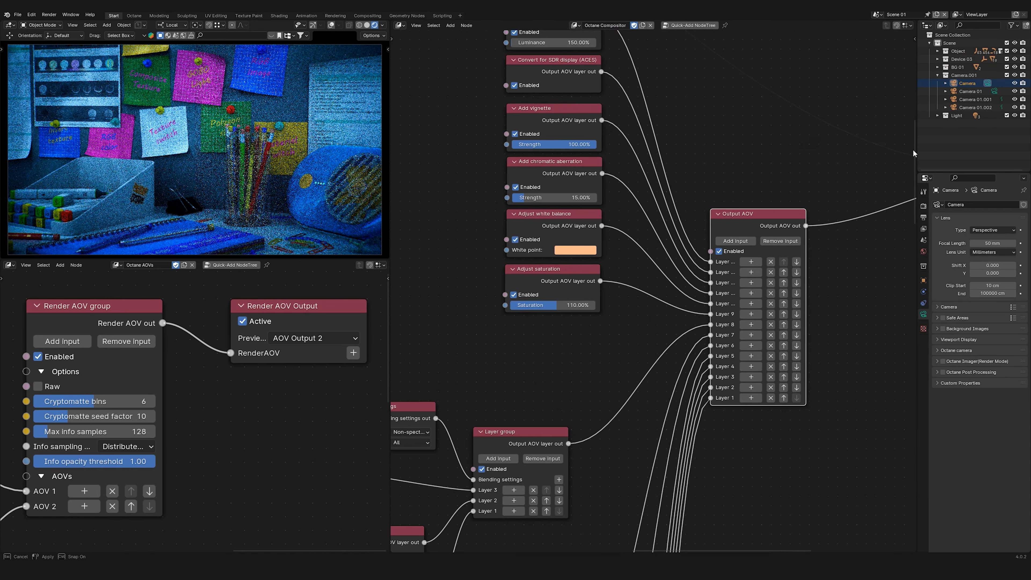
In the duplicated tree, change the white balance white point to light blue and lower the Adjust saturation value to 20%.
{"action": "left_click", "coordinate": [578, 250]}
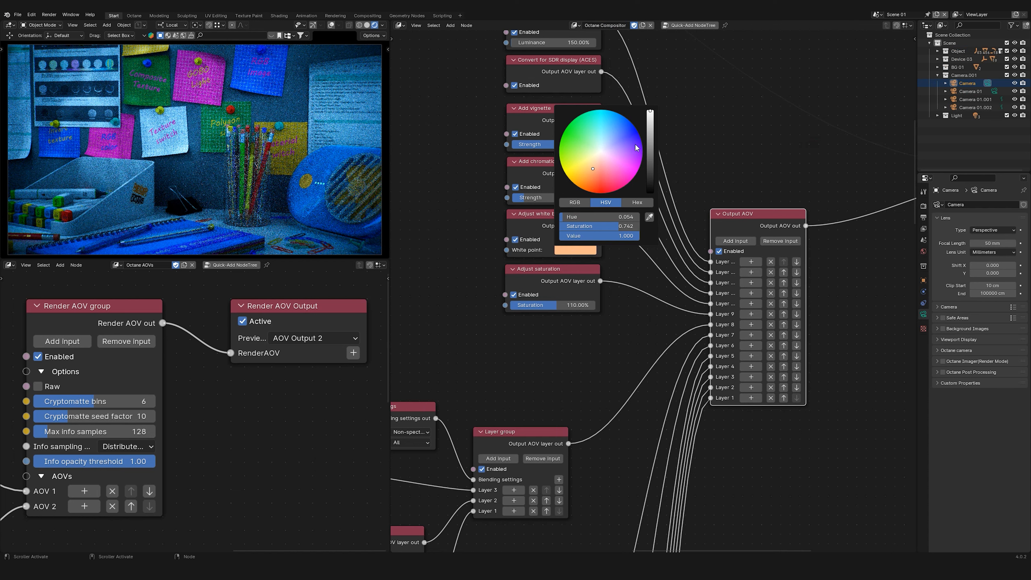
{"action": "left_click", "coordinate": [600, 153]}
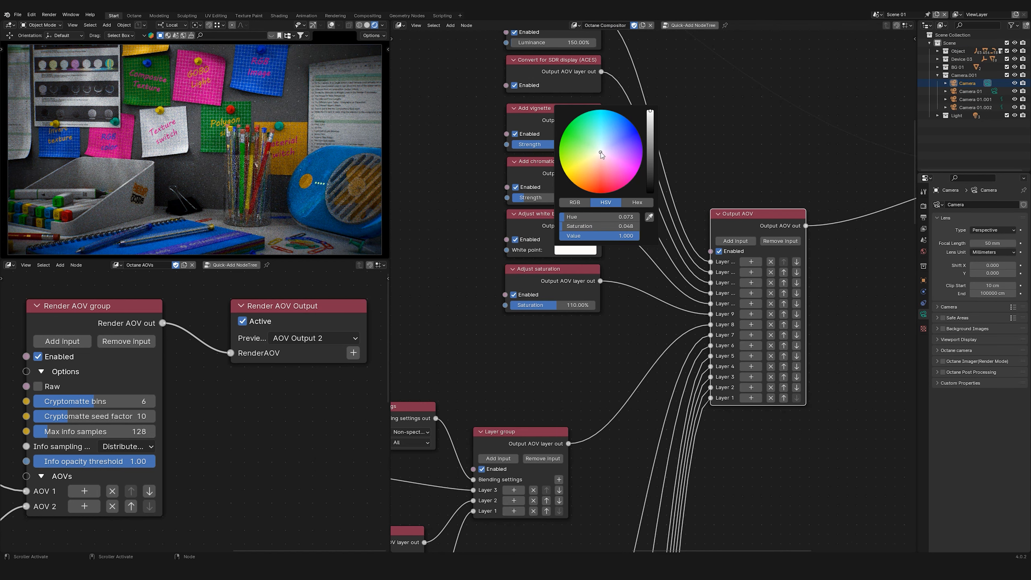
{"action": "scroll", "coordinate": [554, 146], "scroll_direction": "up", "scroll_amount": 3}
{"action": "left_click_drag", "start_coordinate": [558, 421], "coordinate": [496, 421]}
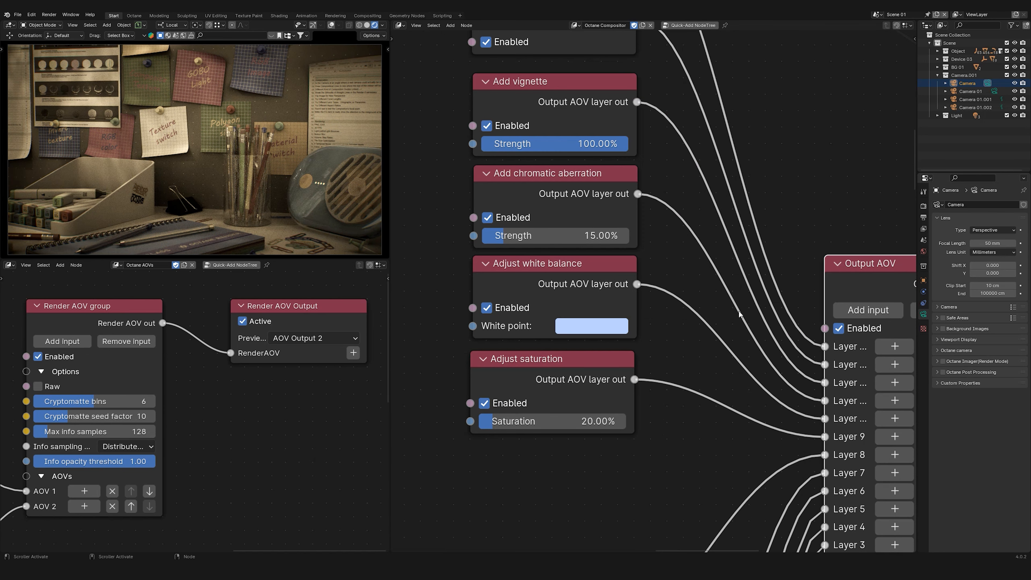
{"action": "scroll", "coordinate": [715, 228], "scroll_direction": "down", "scroll_amount": 5}
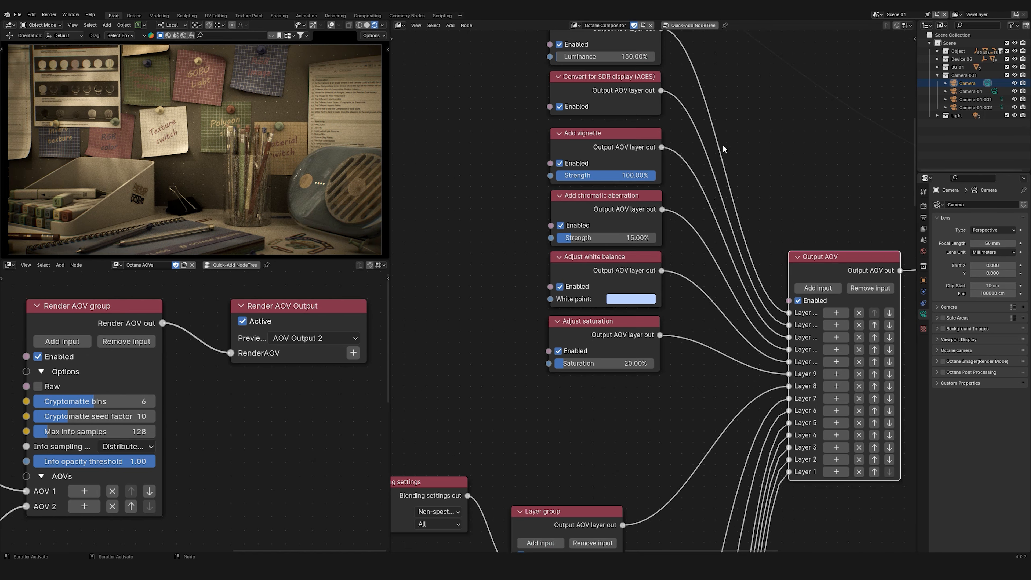
Add a layer input to the duplicated Output AOV and connect the Add vignette node's output to the top layer.
{"action": "middle_click_drag", "start_coordinate": [723, 149], "coordinate": [664, 254]}
{"action": "left_click", "coordinate": [759, 394]}
{"action": "left_click_drag", "start_coordinate": [754, 365], "coordinate": [759, 285]}
{"action": "left_click_drag", "start_coordinate": [602, 253], "coordinate": [738, 342]}
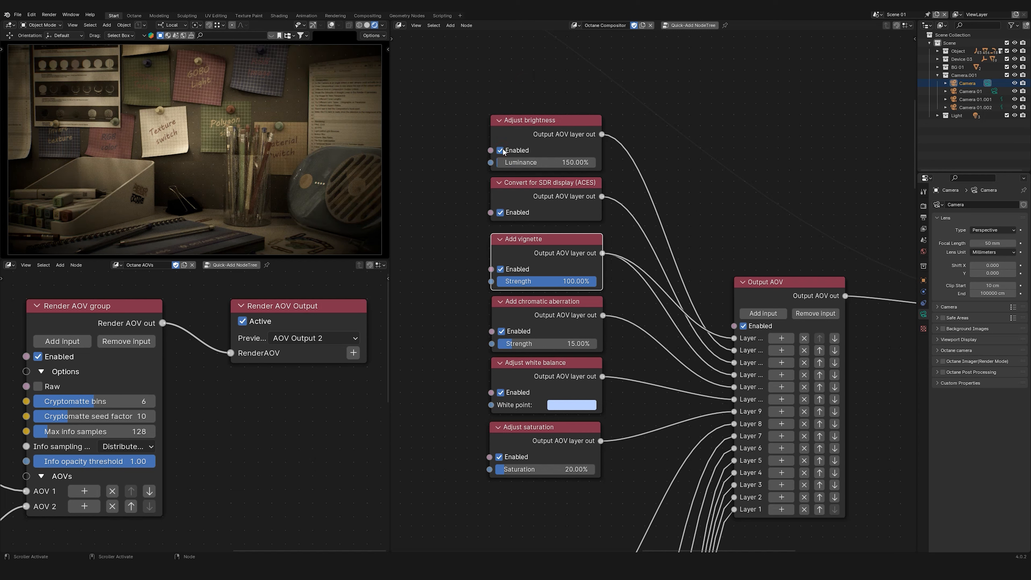
Delete the duplicated Adjust brightness node and shift the Convert for SDR display (ACES) node slightly.
{"action": "left_click", "coordinate": [531, 121]}
{"action": "key", "text": "x"}
{"action": "left_click_drag", "start_coordinate": [535, 183], "coordinate": [532, 187]}
Lower the duplicated vignette's strength to about 68% and raise the chromatic aberration strength to about 37%.
{"action": "left_click_drag", "start_coordinate": [564, 281], "coordinate": [527, 281]}
{"action": "middle_click_drag", "start_coordinate": [642, 290], "coordinate": [635, 195]}
{"action": "left_click_drag", "start_coordinate": [538, 258], "coordinate": [562, 258]}
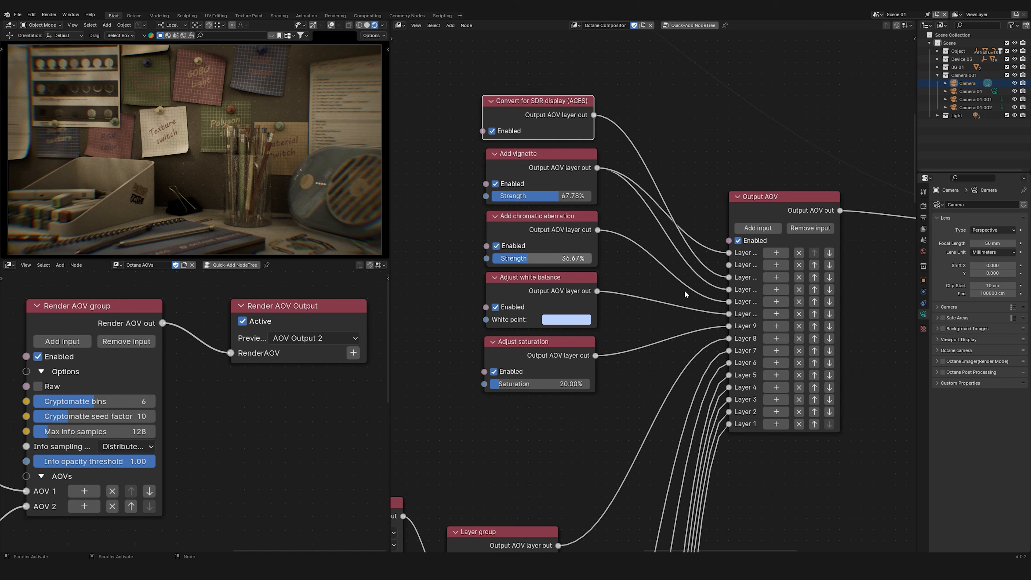
Add a layer input to the duplicated Output AOV and connect a new Sharpen node to its top layer, placed above the SDR conversion node.
{"action": "left_click", "coordinate": [758, 228]}
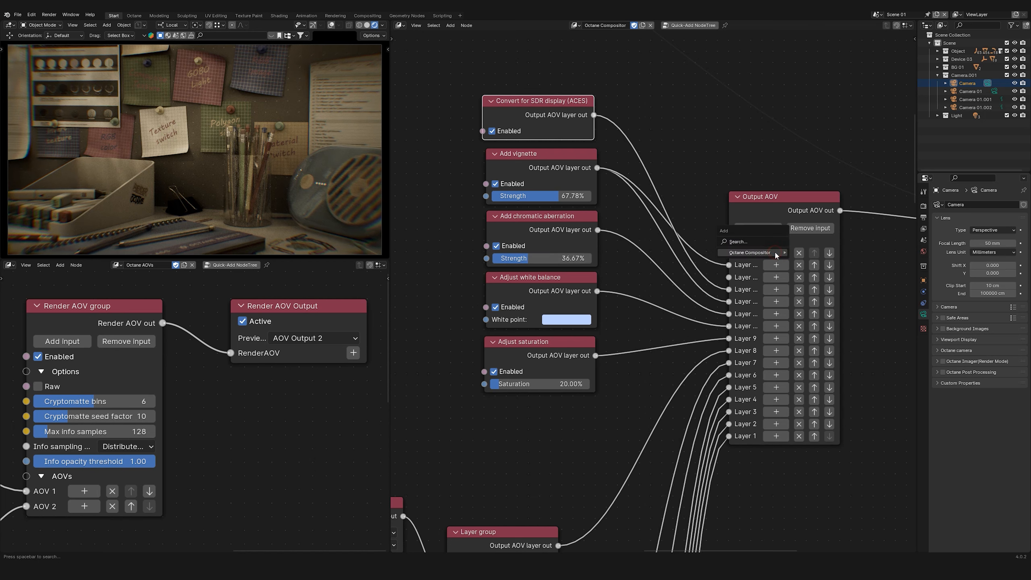
{"action": "left_click", "coordinate": [776, 252]}
{"action": "mouse_move", "coordinate": [824, 292]}
{"action": "left_click", "coordinate": [898, 347]}
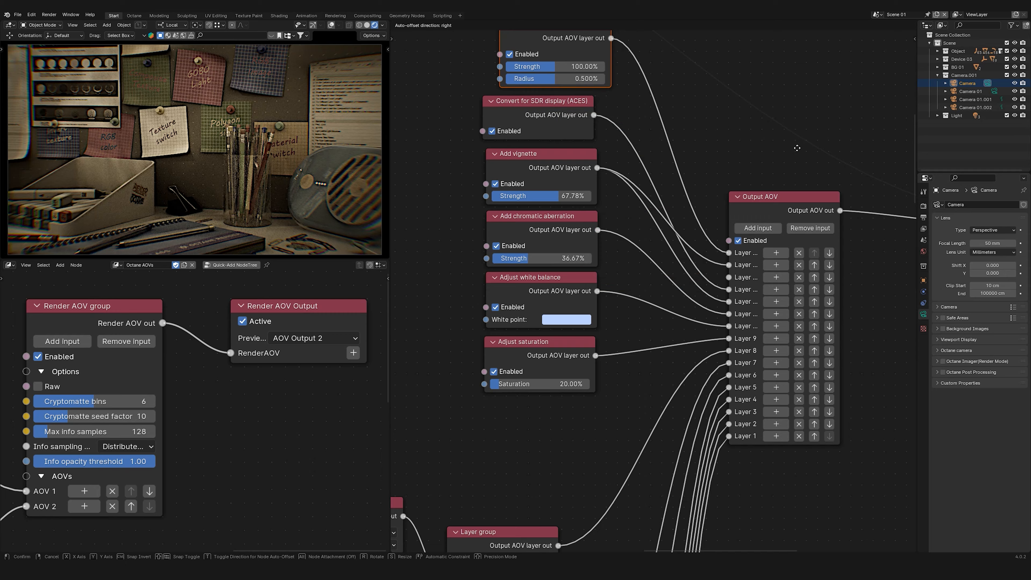
{"action": "left_click", "coordinate": [789, 145]}
Set the Sharpen node's strength to about 32% and radius to about 0.256%, toggling the effect to compare.
{"action": "middle_click_drag", "start_coordinate": [538, 78], "coordinate": [580, 183]}
{"action": "scroll", "coordinate": [579, 183], "scroll_direction": "up", "scroll_amount": 7}
{"action": "left_click_drag", "start_coordinate": [581, 167], "coordinate": [524, 167]}
{"action": "left_click_drag", "start_coordinate": [580, 187], "coordinate": [544, 186]}
{"action": "left_click", "coordinate": [512, 145]}
{"action": "left_click", "coordinate": [511, 145]}
{"action": "left_click_drag", "start_coordinate": [525, 165], "coordinate": [539, 188]}
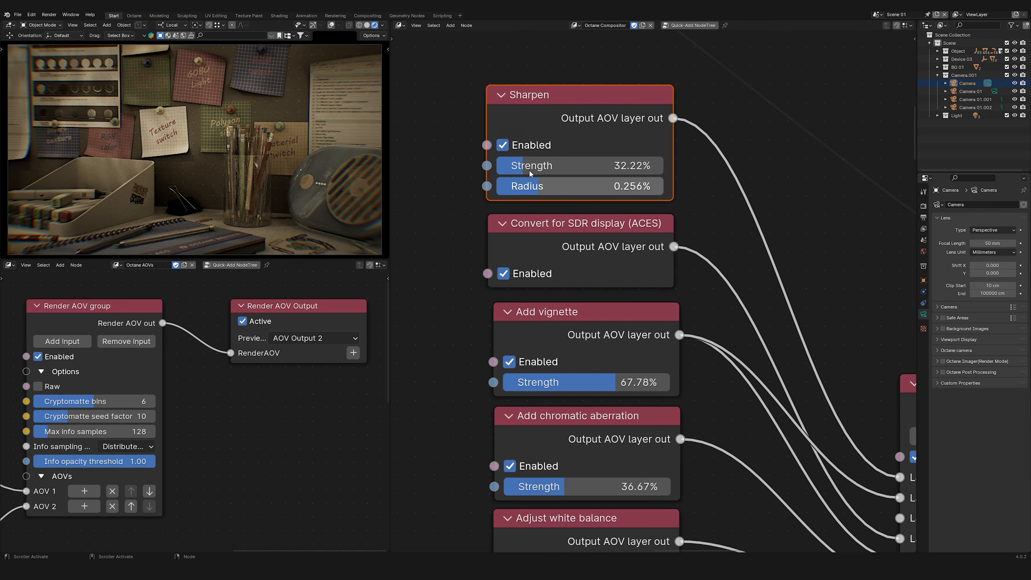
{"action": "scroll", "coordinate": [539, 188], "scroll_direction": "down", "scroll_amount": 4}
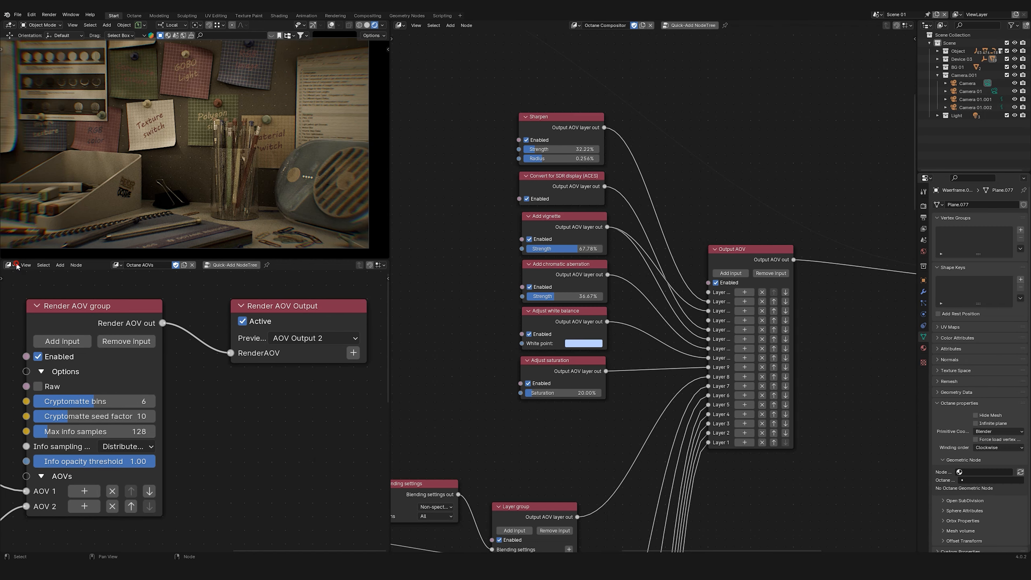
Show the 03.jpg scratch texture in an Image Editor and set the 3D viewport to solid shading.
{"action": "left_click", "coordinate": [9, 264]}
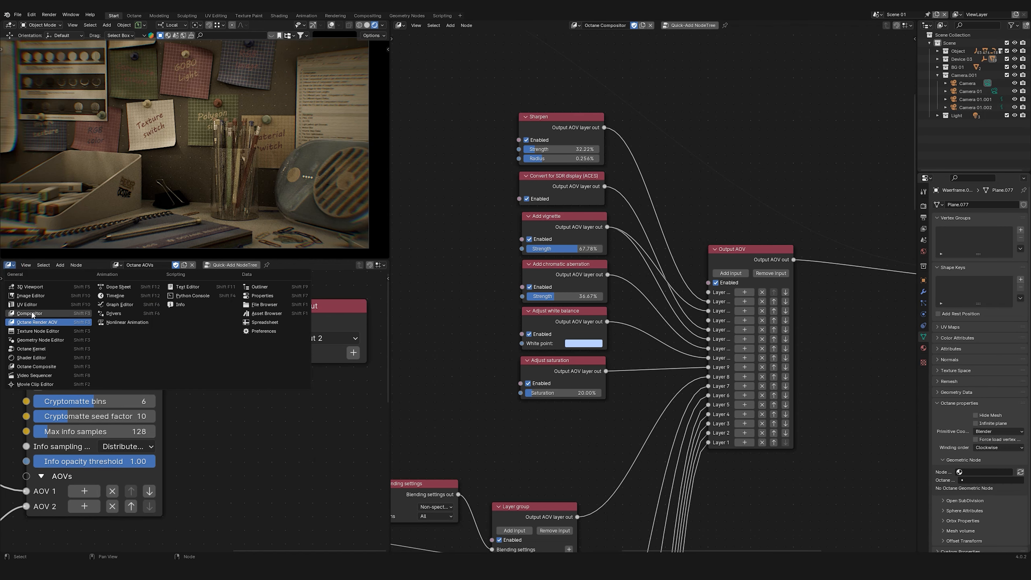
{"action": "left_click", "coordinate": [36, 296]}
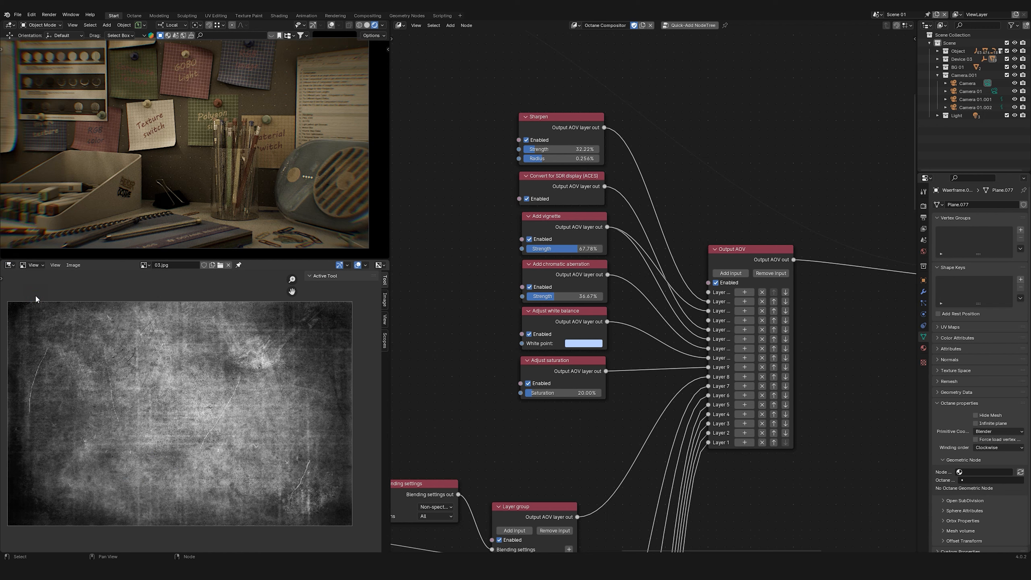
{"action": "left_click", "coordinate": [367, 25]}
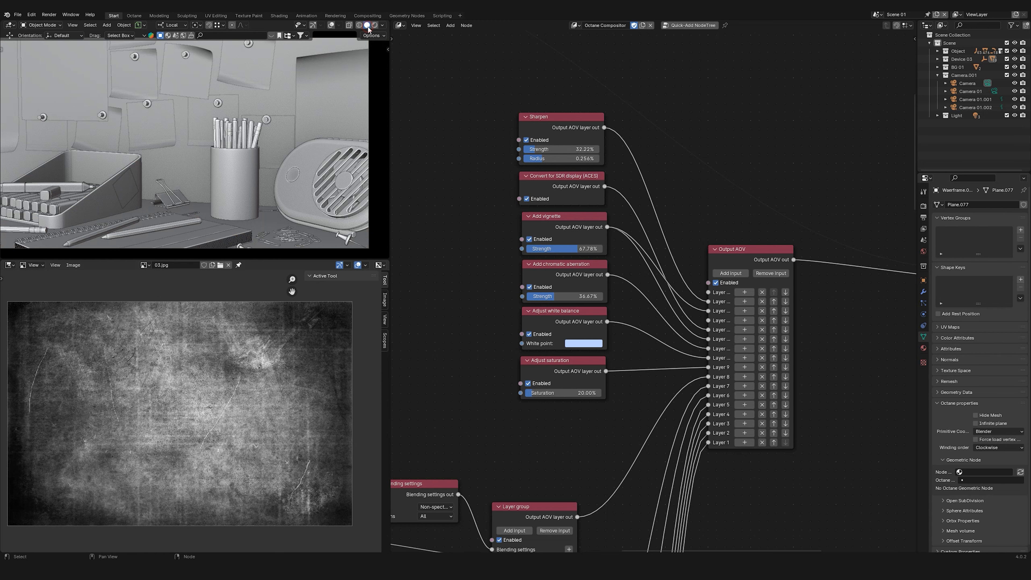
Add a Layer group node to the Output AOV's empty top layer and place it above the Sharpen node.
{"action": "middle_click_drag", "start_coordinate": [536, 231], "coordinate": [552, 285]}
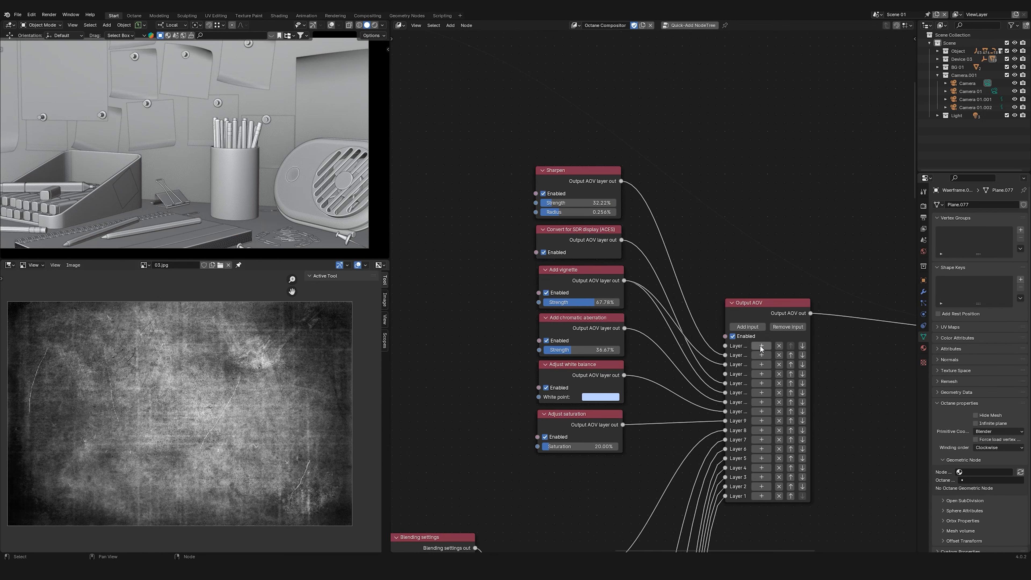
{"action": "key", "text": "shift+a"}
{"action": "mouse_move", "coordinate": [791, 346]}
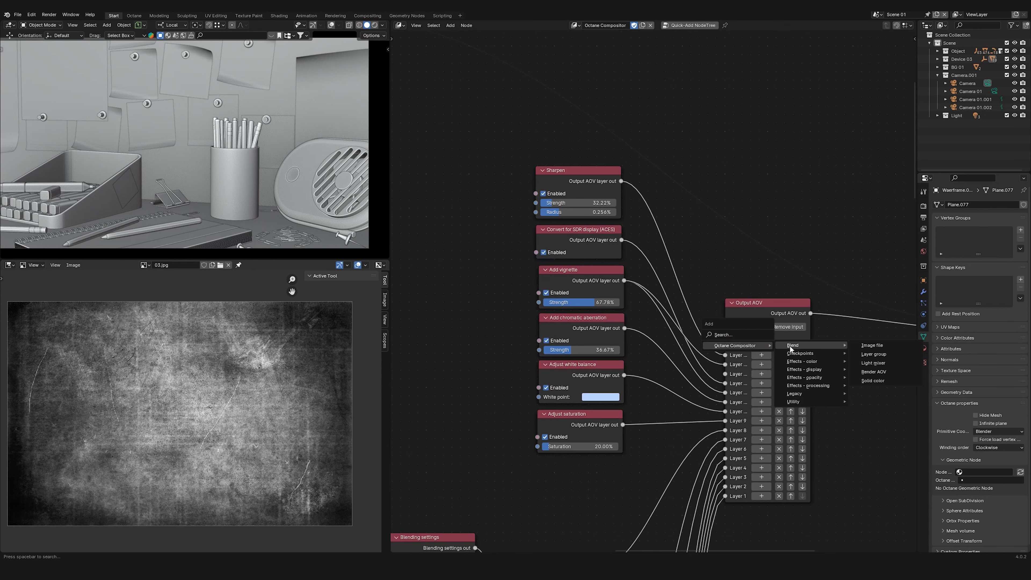
{"action": "left_click", "coordinate": [874, 354]}
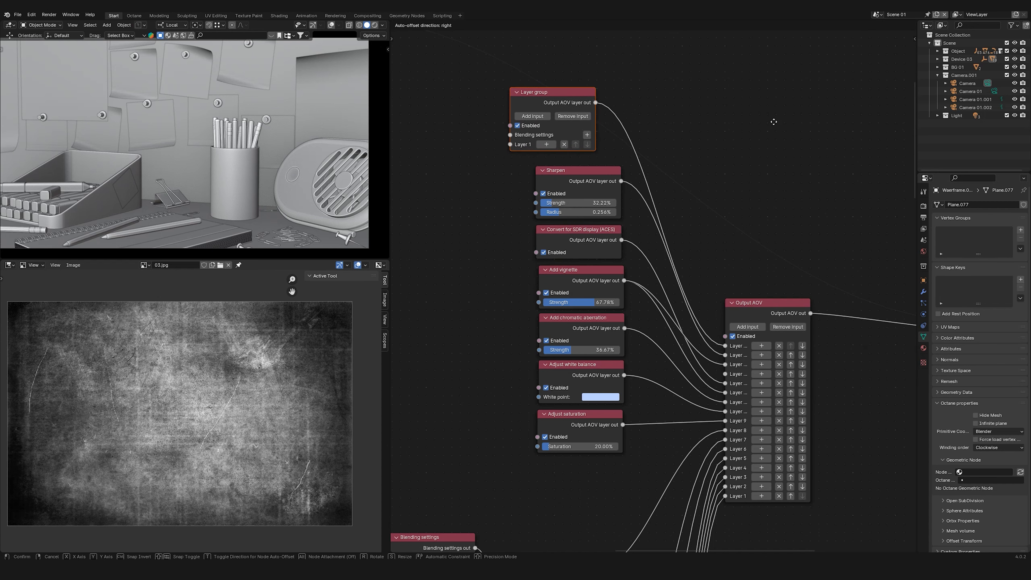
{"action": "left_click", "coordinate": [576, 127]}
Add an Image file node to the new layer group's Layer 1 and load 03.jpg into it.
{"action": "scroll", "coordinate": [577, 128], "scroll_direction": "up", "scroll_amount": 1}
{"action": "middle_click_drag", "start_coordinate": [577, 158], "coordinate": [686, 172]}
{"action": "key", "text": "shift+a"}
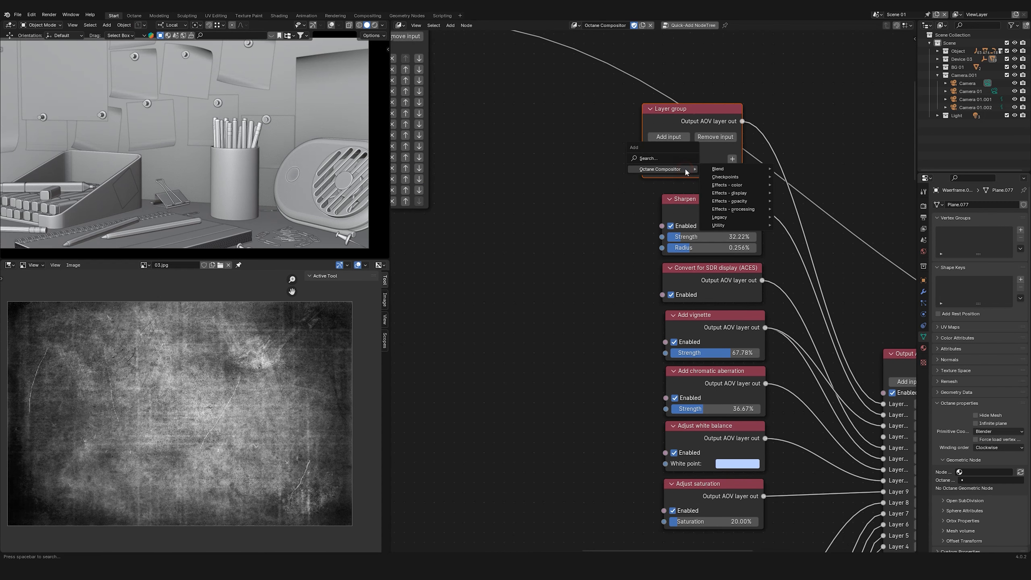
{"action": "left_click", "coordinate": [794, 177]}
{"action": "left_click", "coordinate": [793, 184]}
{"action": "left_click", "coordinate": [515, 187]}
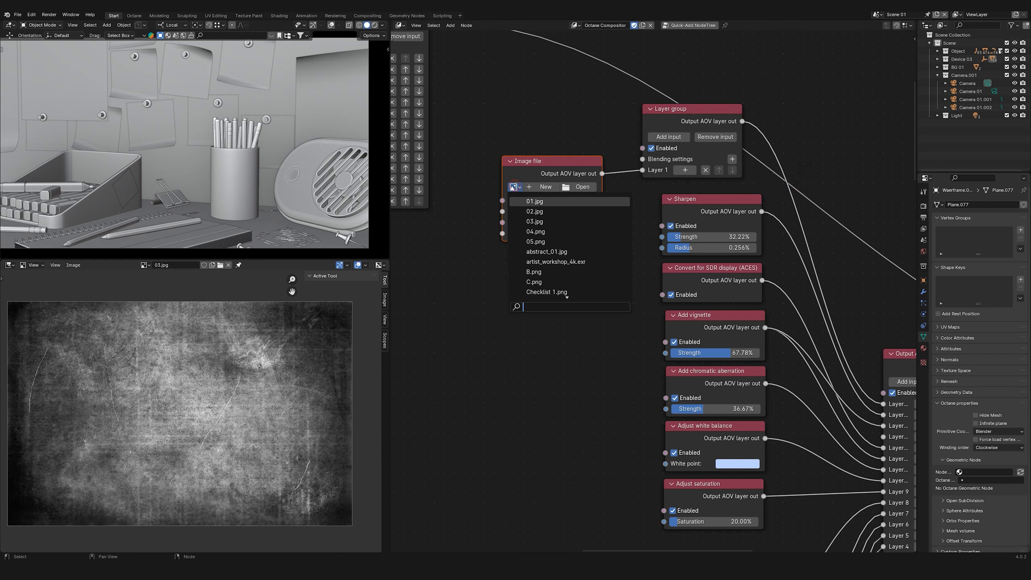
{"action": "left_click", "coordinate": [540, 221]}
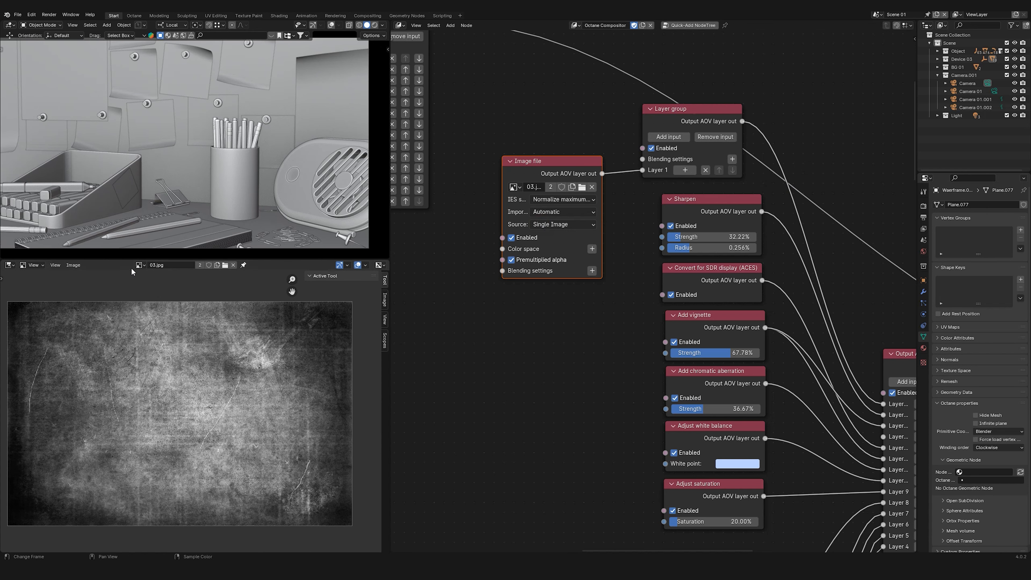
Move the Image file and Layer group nodes clear of the effect nodes and set the viewport to rendered shading.
{"action": "left_click_drag", "start_coordinate": [587, 164], "coordinate": [582, 144]}
{"action": "middle_click_drag", "start_coordinate": [661, 191], "coordinate": [550, 176]}
{"action": "scroll", "coordinate": [551, 176], "scroll_direction": "down", "scroll_amount": 2}
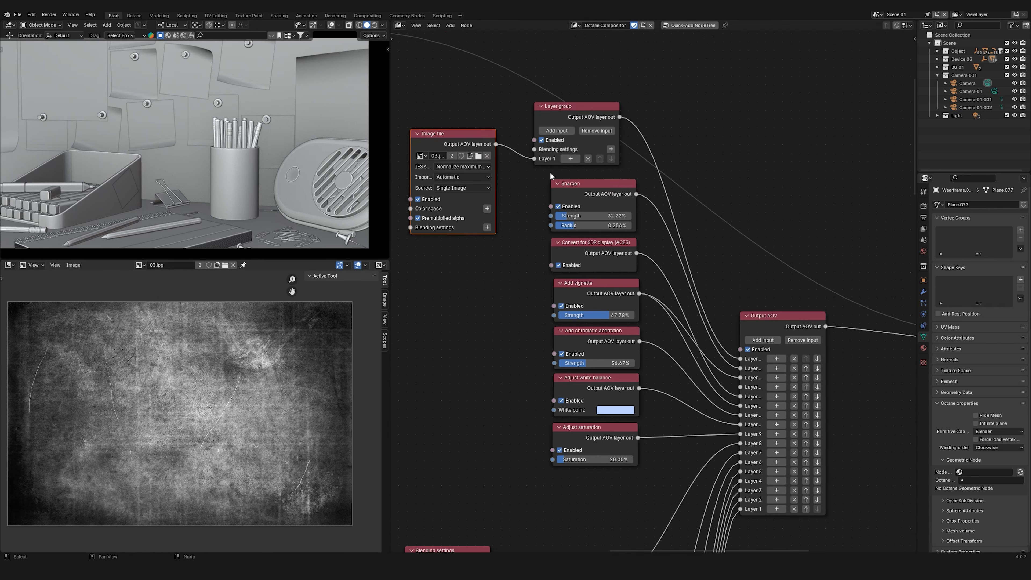
{"action": "left_click_drag", "start_coordinate": [580, 117], "coordinate": [619, 85]}
{"action": "left_click_drag", "start_coordinate": [467, 136], "coordinate": [481, 102]}
{"action": "left_click", "coordinate": [375, 26]}
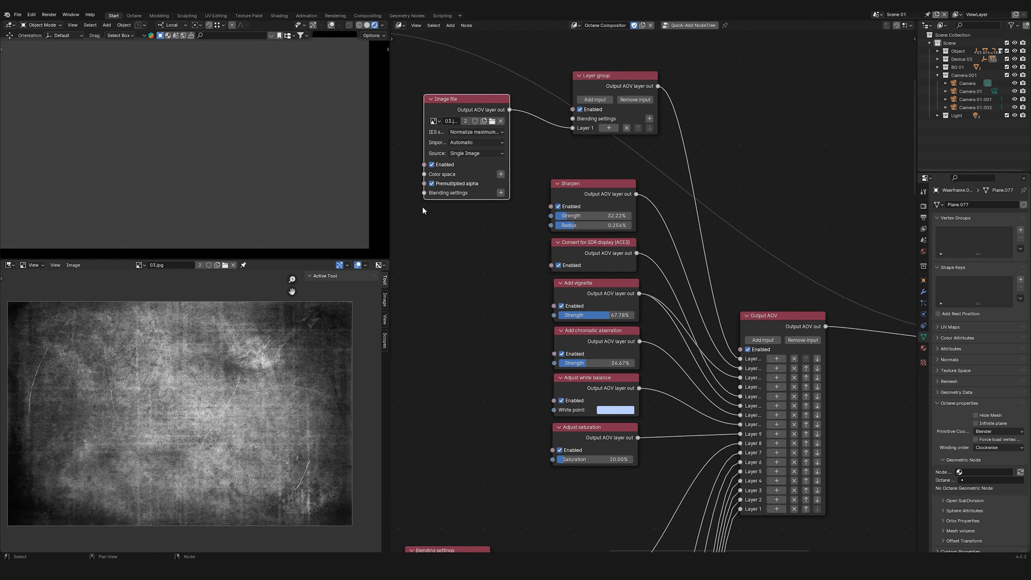
Add a Blending settings node to the new layer group and set its mode to Non-spectral|Multiply after trying Physical|Add.
{"action": "left_click", "coordinate": [650, 119]}
{"action": "middle_click_drag", "start_coordinate": [550, 99], "coordinate": [579, 209]}
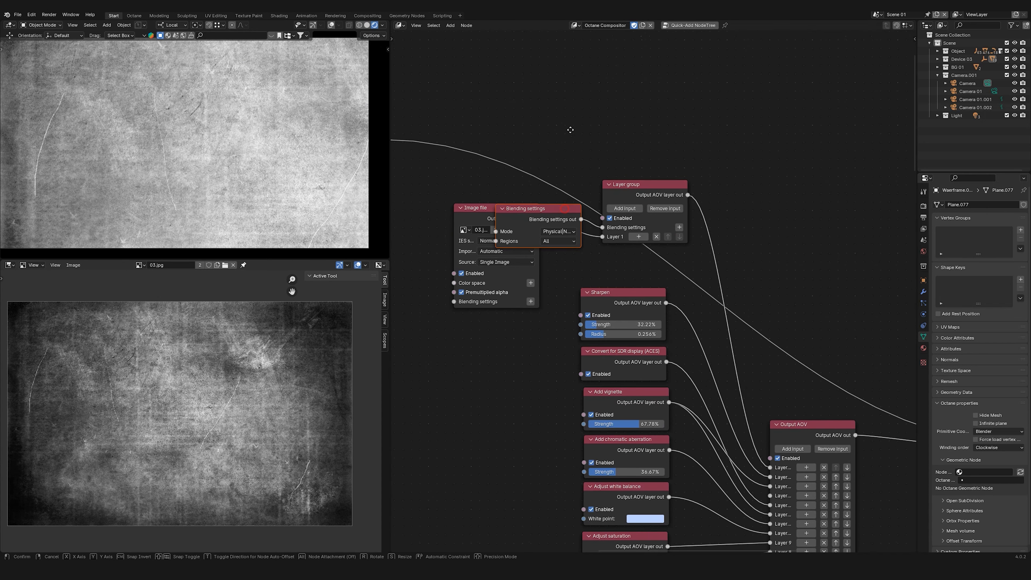
{"action": "left_click_drag", "start_coordinate": [579, 208], "coordinate": [535, 86]}
{"action": "left_click", "coordinate": [515, 110]}
{"action": "left_click", "coordinate": [525, 128]}
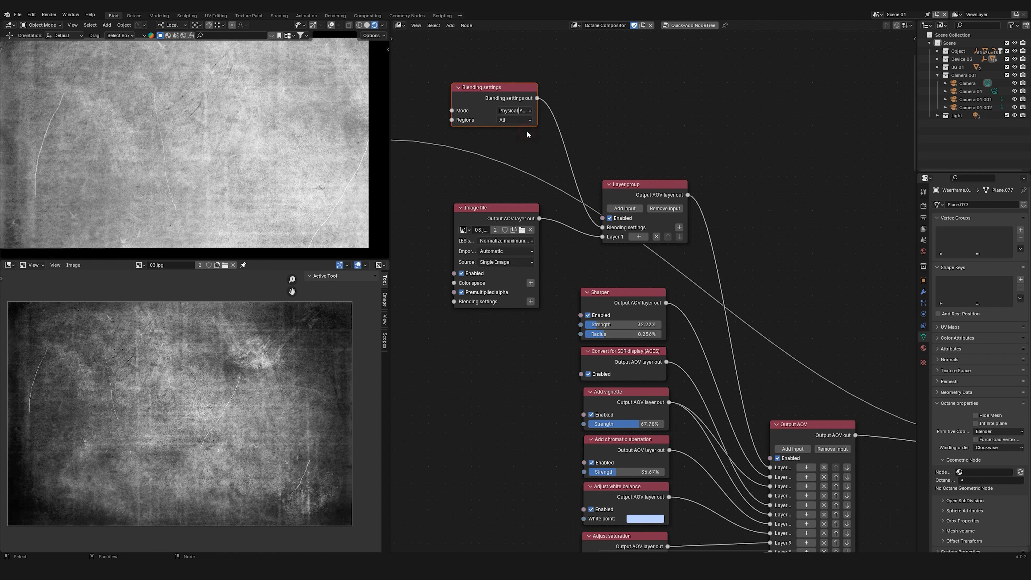
{"action": "left_click", "coordinate": [517, 113]}
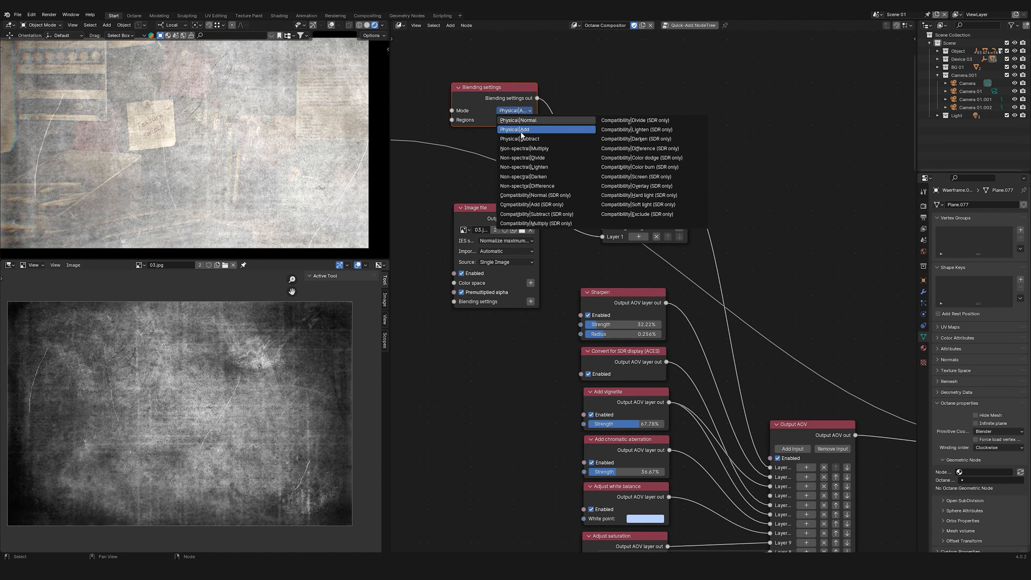
{"action": "left_click", "coordinate": [530, 153]}
Add a second layer to the texture group with an Adjust opacity node at about 78%, and tidy the surrounding nodes.
{"action": "left_click", "coordinate": [625, 207]}
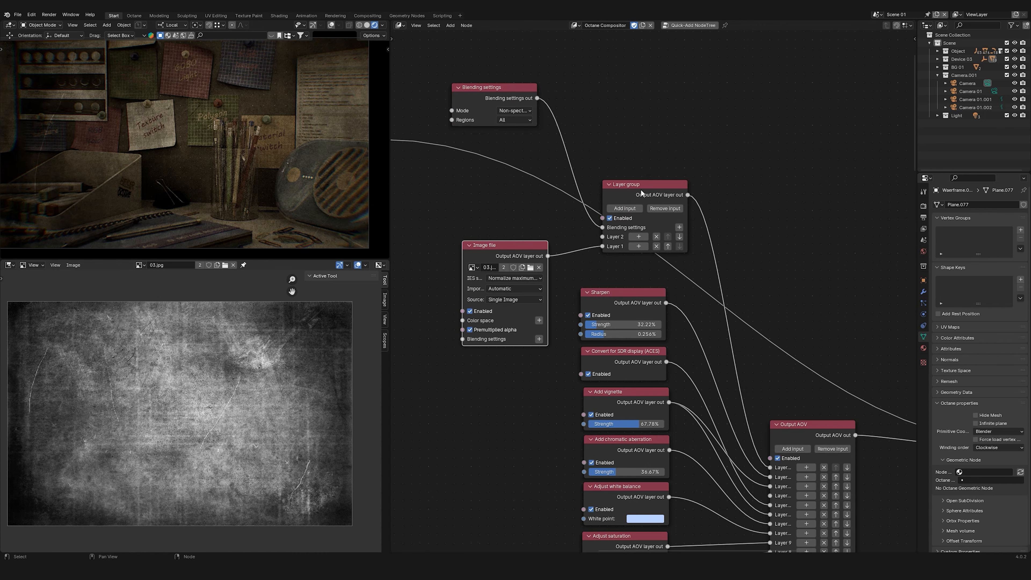
{"action": "left_click_drag", "start_coordinate": [643, 242], "coordinate": [648, 208]}
{"action": "left_click", "coordinate": [647, 205]}
{"action": "mouse_move", "coordinate": [648, 206]}
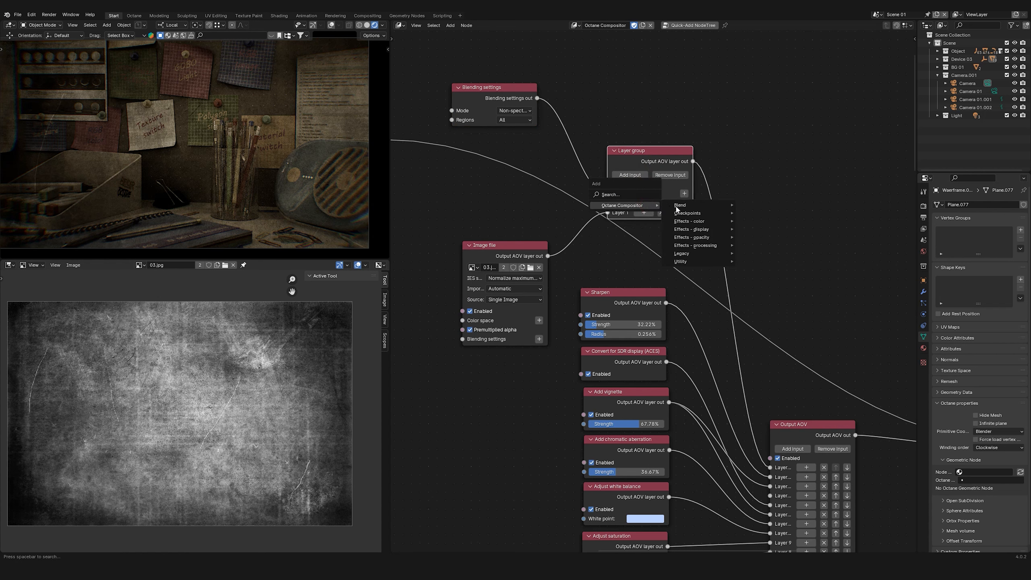
{"action": "mouse_move", "coordinate": [706, 239]}
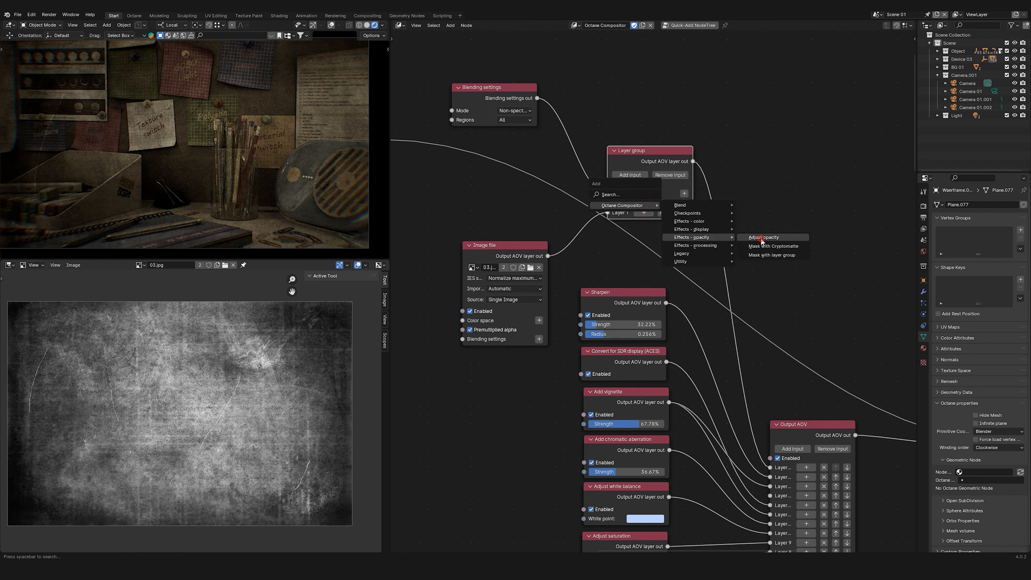
{"action": "left_click", "coordinate": [759, 237]}
{"action": "left_click_drag", "start_coordinate": [526, 216], "coordinate": [524, 185]}
{"action": "left_click_drag", "start_coordinate": [510, 92], "coordinate": [514, 114]}
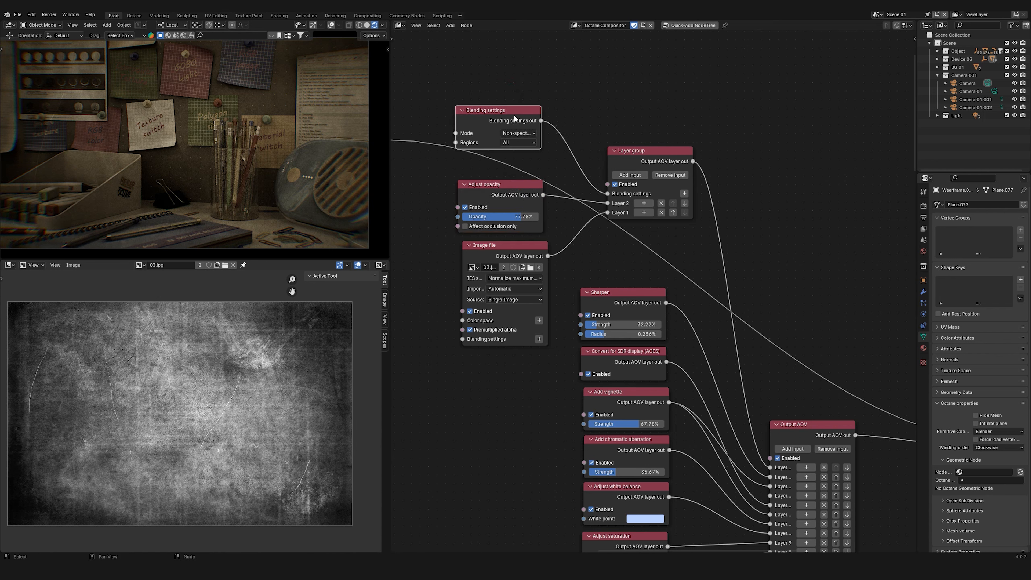
Toggle the texture layer group to compare, and preview AOV Output 1, AOV Output 2 and Beauty in turn.
{"action": "left_click", "coordinate": [616, 184]}
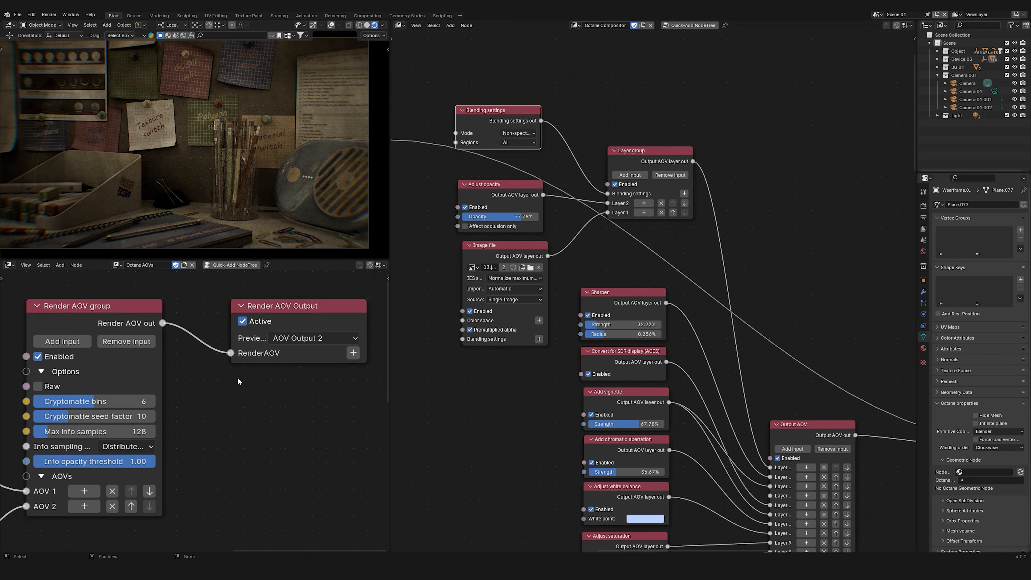
{"action": "left_click", "coordinate": [293, 342]}
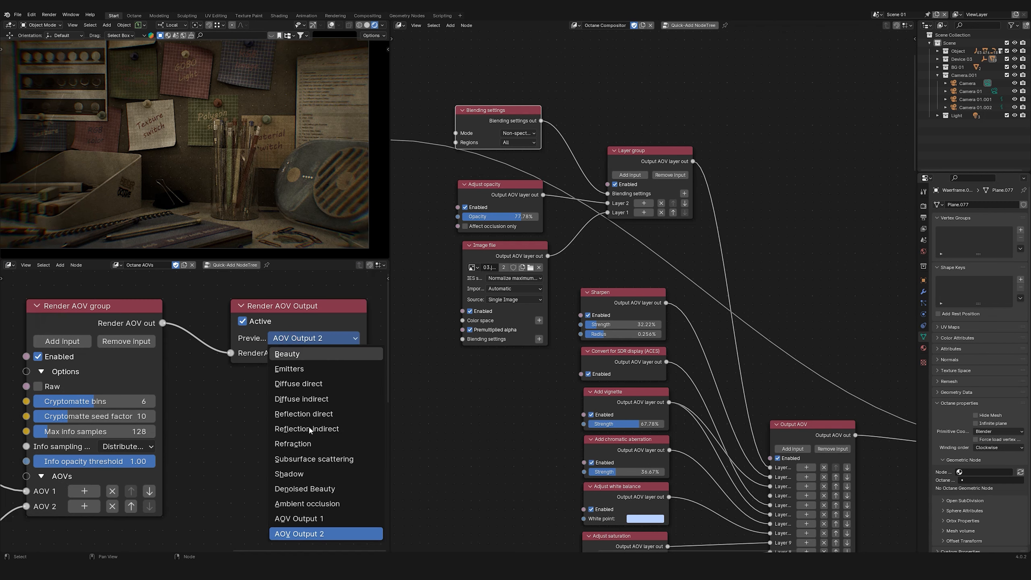
{"action": "left_click", "coordinate": [309, 514]}
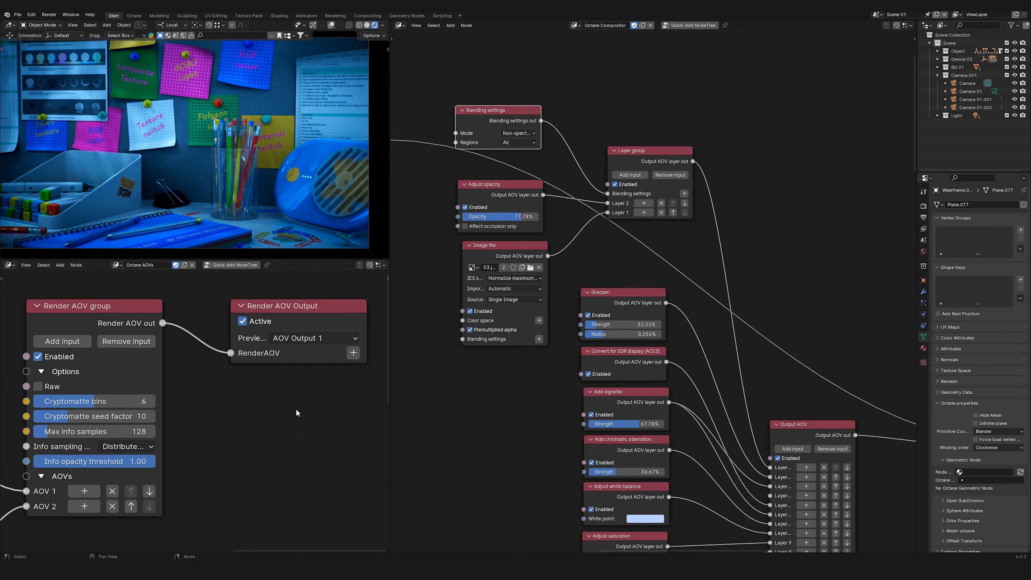
{"action": "left_click", "coordinate": [308, 338]}
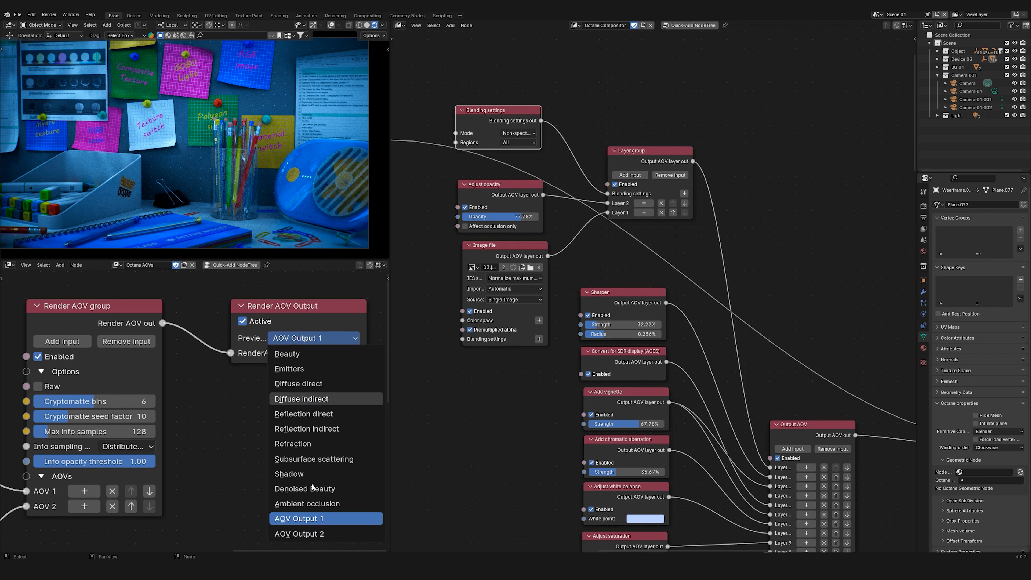
{"action": "left_click", "coordinate": [317, 534]}
{"action": "left_click", "coordinate": [301, 339]}
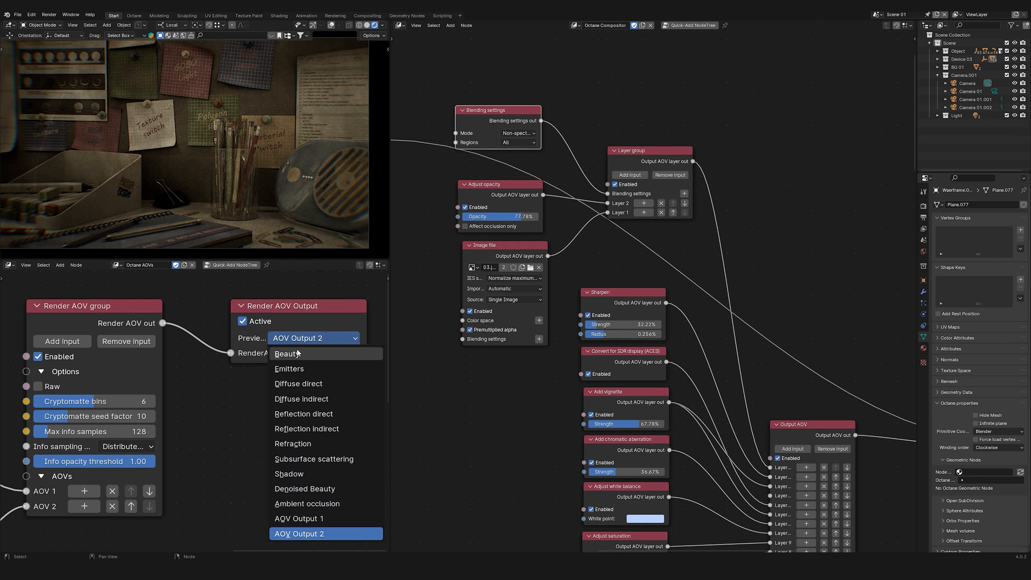
{"action": "left_click", "coordinate": [297, 364]}
Switch the AOV editor to an Image Editor and the Octane node editor to the Compositor, with the viewport in solid shading.
{"action": "left_click", "coordinate": [9, 266]}
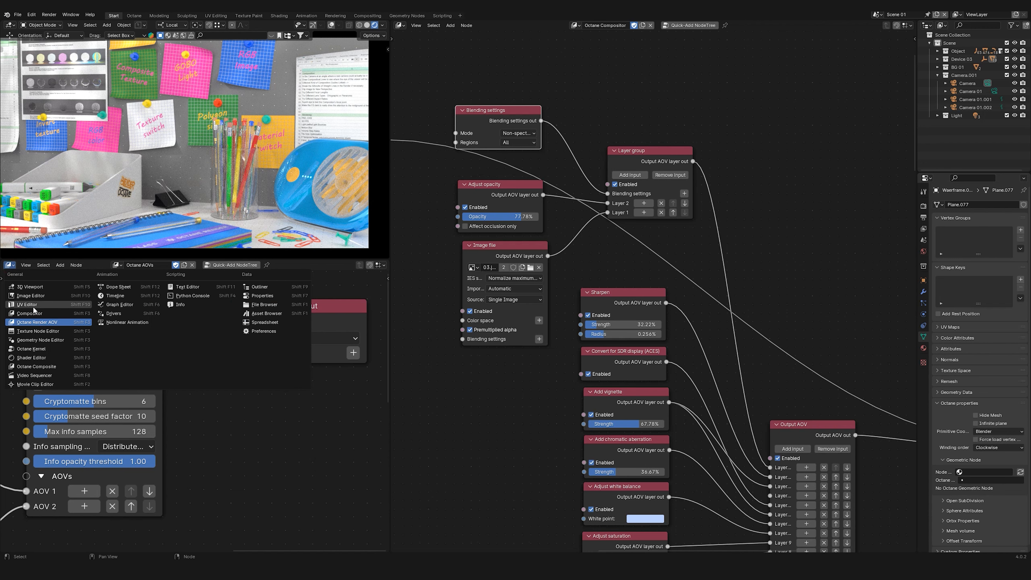
{"action": "left_click", "coordinate": [40, 296]}
{"action": "left_click", "coordinate": [400, 26]}
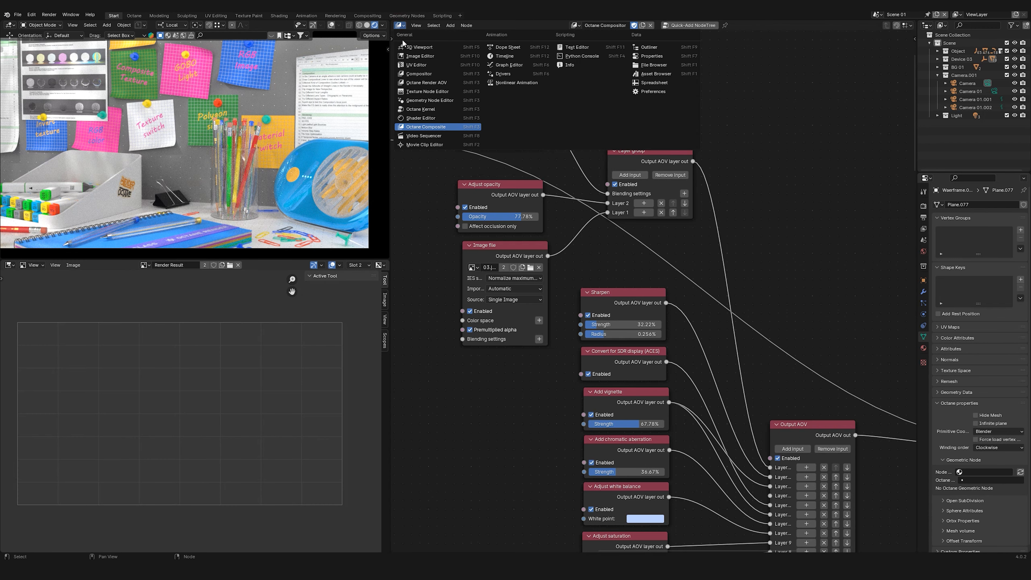
{"action": "left_click", "coordinate": [418, 74]}
{"action": "left_click", "coordinate": [367, 26]}
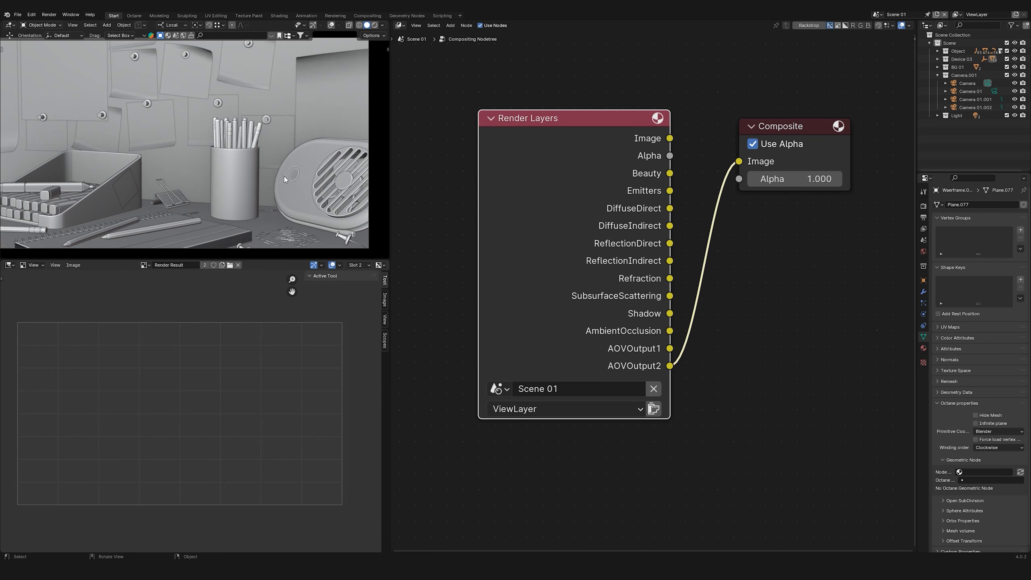
Compare the render passes by connecting each in turn to the Composite image input, from Image and Beauty through to AOVOutput2.
{"action": "left_click_drag", "start_coordinate": [671, 139], "coordinate": [739, 163]}
{"action": "left_click_drag", "start_coordinate": [669, 173], "coordinate": [738, 162]}
{"action": "left_click_drag", "start_coordinate": [670, 208], "coordinate": [739, 161]}
{"action": "left_click_drag", "start_coordinate": [669, 225], "coordinate": [738, 161]}
{"action": "left_click_drag", "start_coordinate": [669, 243], "coordinate": [739, 161]}
{"action": "left_click_drag", "start_coordinate": [670, 260], "coordinate": [739, 162]}
{"action": "left_click_drag", "start_coordinate": [669, 348], "coordinate": [738, 162]}
{"action": "left_click_drag", "start_coordinate": [669, 366], "coordinate": [745, 165]}
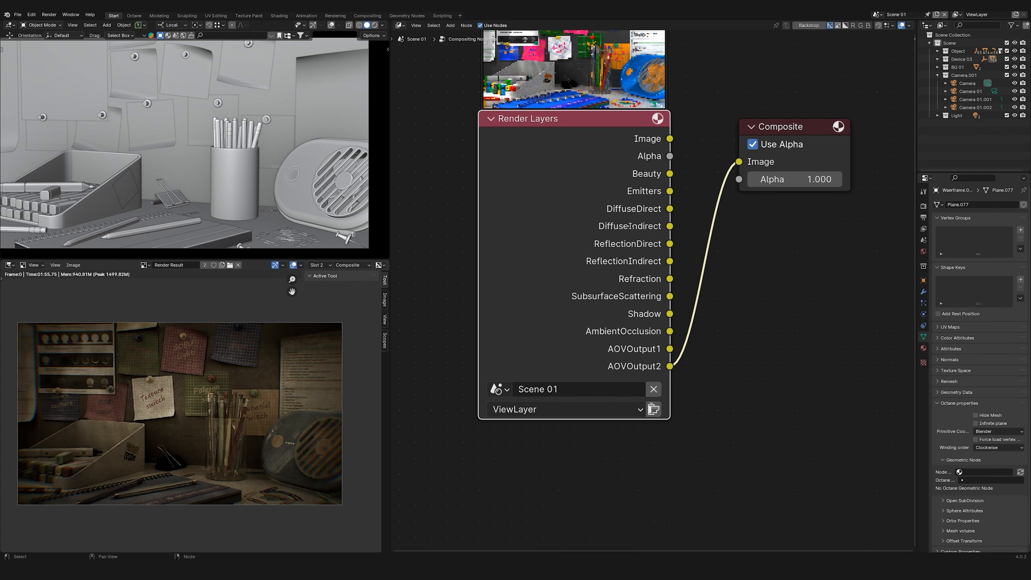
View AOVOutput2 through the Denoise node, then compare AOVOutput1 and Beauty for the render in Slot 2.
{"action": "middle_click_drag", "start_coordinate": [669, 226], "coordinate": [602, 272]}
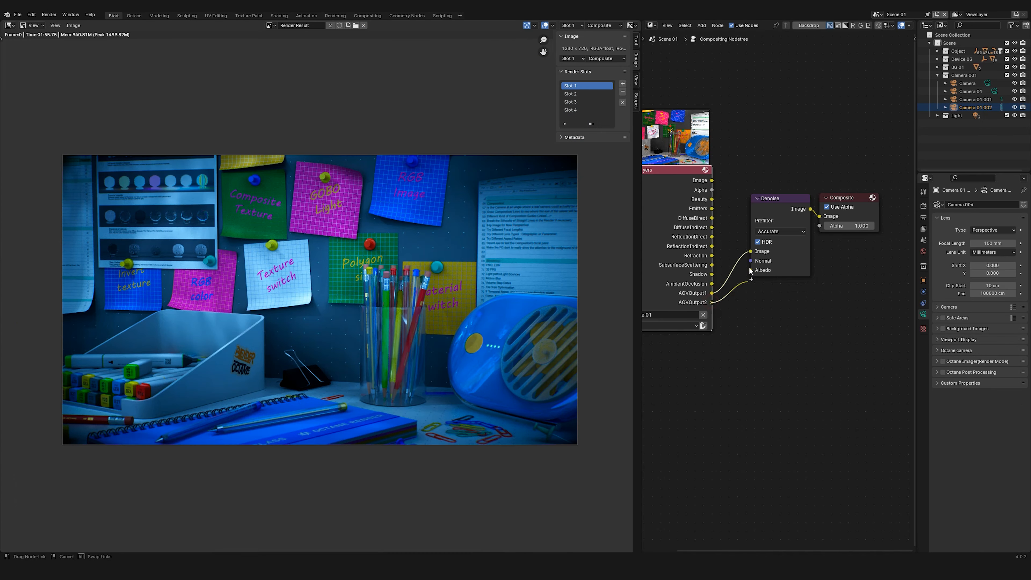
{"action": "left_click_drag", "start_coordinate": [711, 302], "coordinate": [751, 251]}
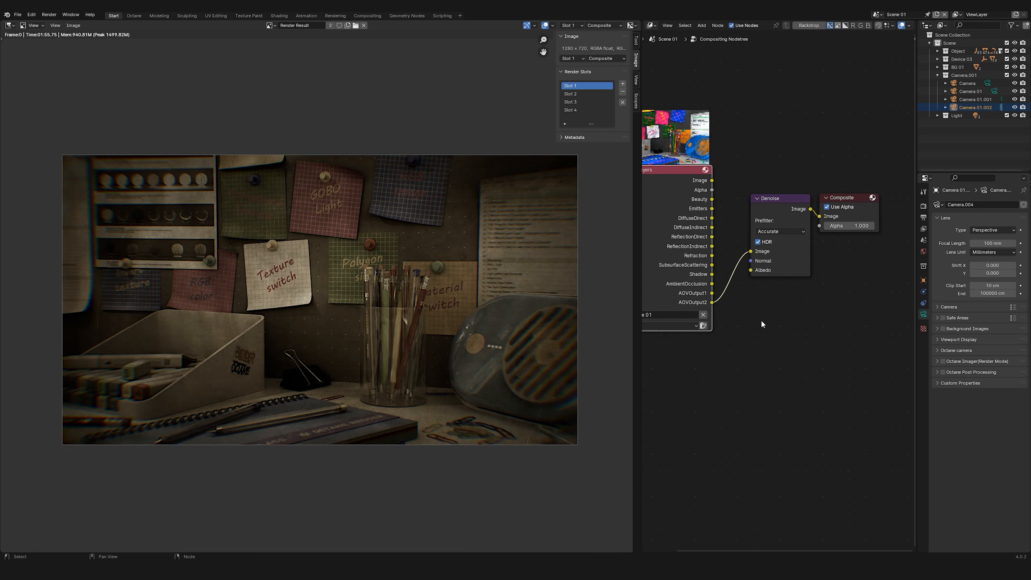
{"action": "left_click", "coordinate": [577, 95]}
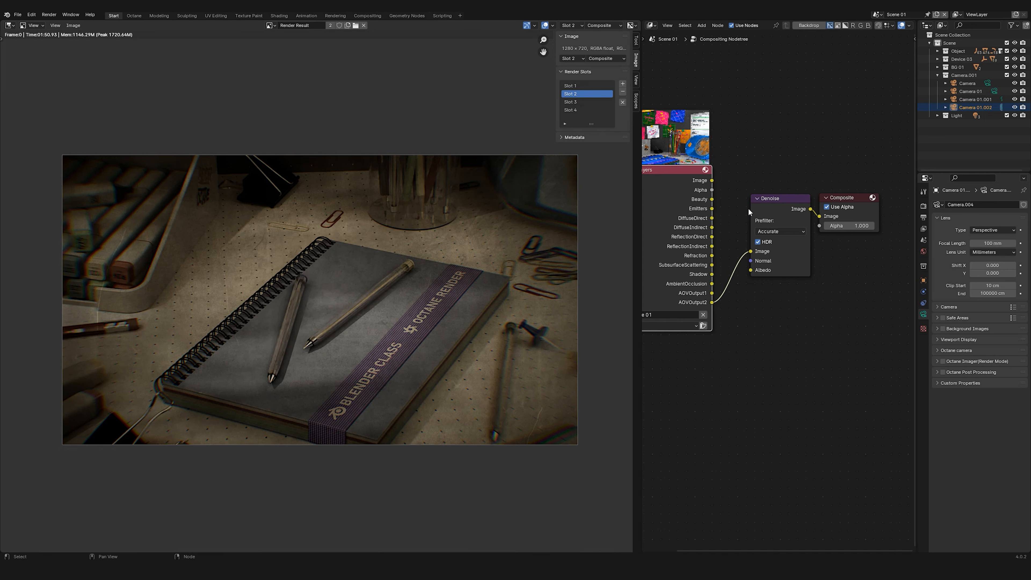
{"action": "left_click_drag", "start_coordinate": [712, 293], "coordinate": [735, 243]}
{"action": "left_click_drag", "start_coordinate": [751, 251], "coordinate": [750, 251]}
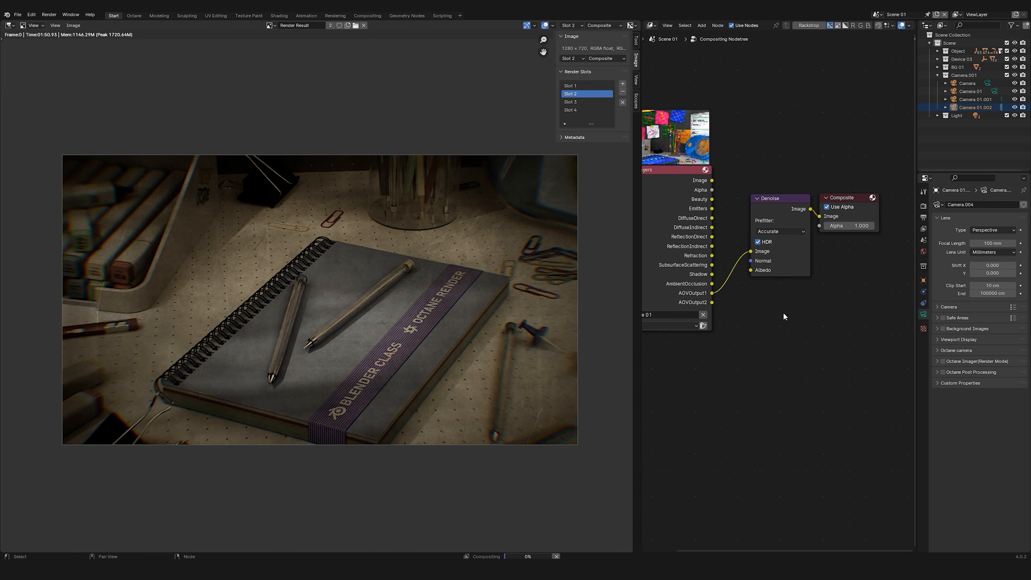
{"action": "left_click_drag", "start_coordinate": [712, 199], "coordinate": [751, 251]}
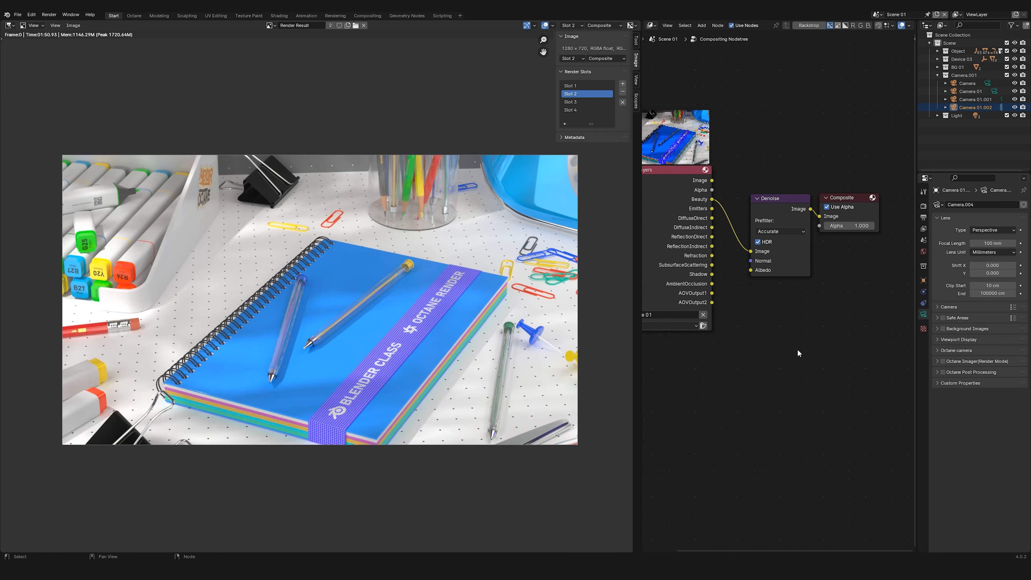
Show the render in Slot 3 and compare its AOVOutput1 and Beauty passes through the Denoise node.
{"action": "left_click", "coordinate": [578, 102]}
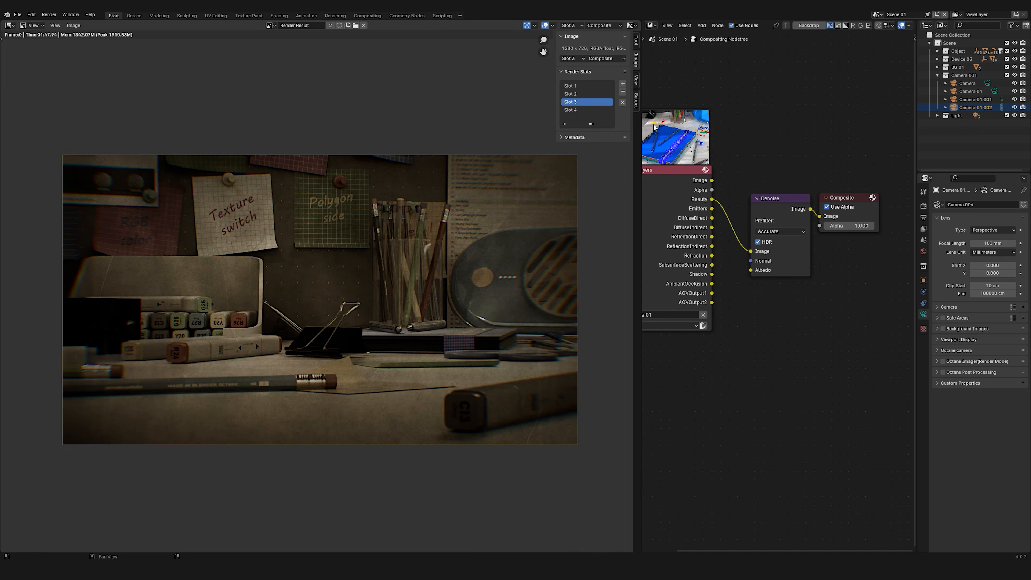
{"action": "left_click_drag", "start_coordinate": [712, 293], "coordinate": [750, 251]}
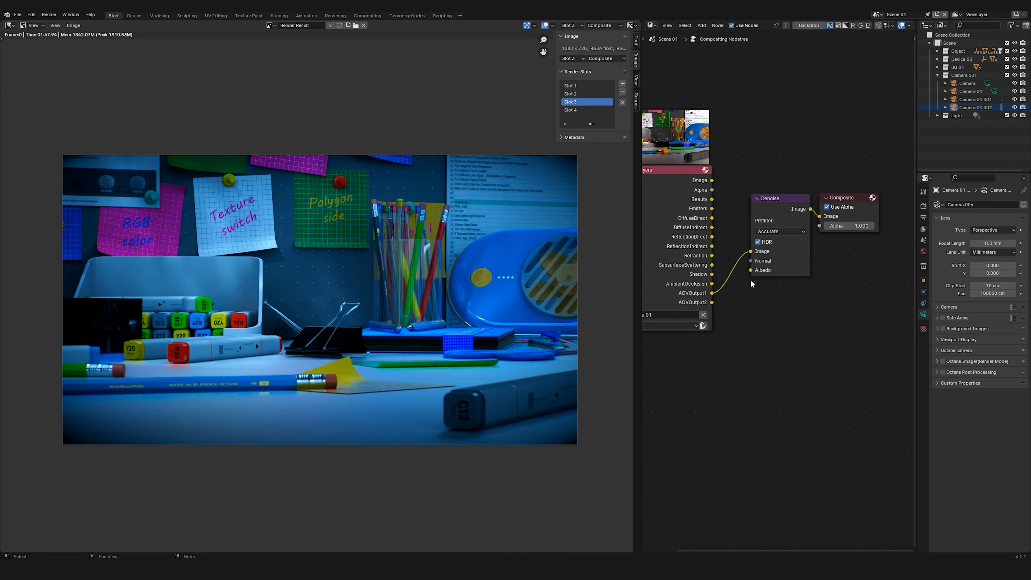
{"action": "left_click_drag", "start_coordinate": [712, 199], "coordinate": [751, 251]}
Show the render in Slot 4 and compare its AOVOutput1 and Beauty passes through the Denoise node.
{"action": "left_click", "coordinate": [572, 109]}
{"action": "left_click_drag", "start_coordinate": [712, 293], "coordinate": [752, 251]}
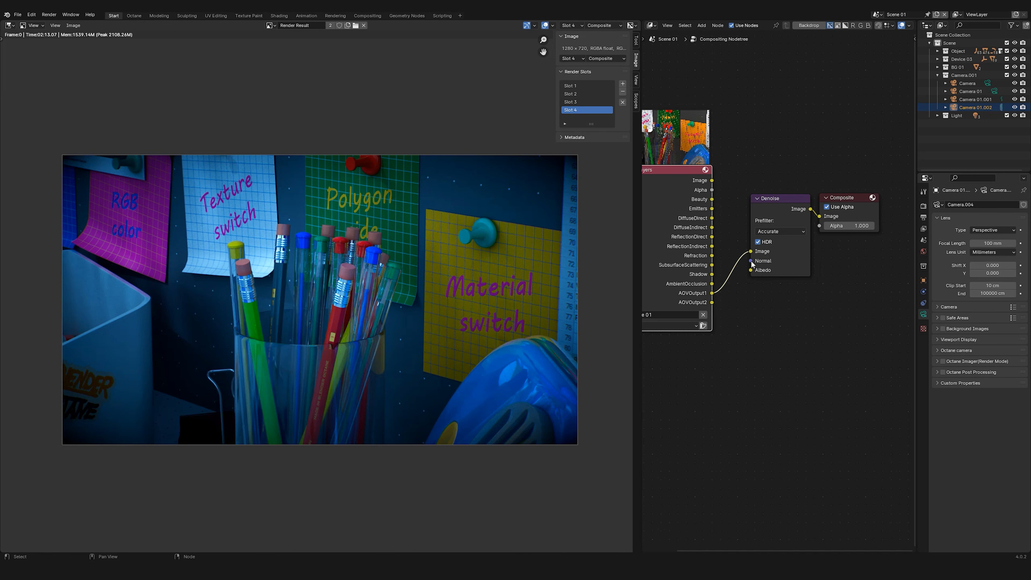
{"action": "left_click_drag", "start_coordinate": [712, 199], "coordinate": [751, 251]}
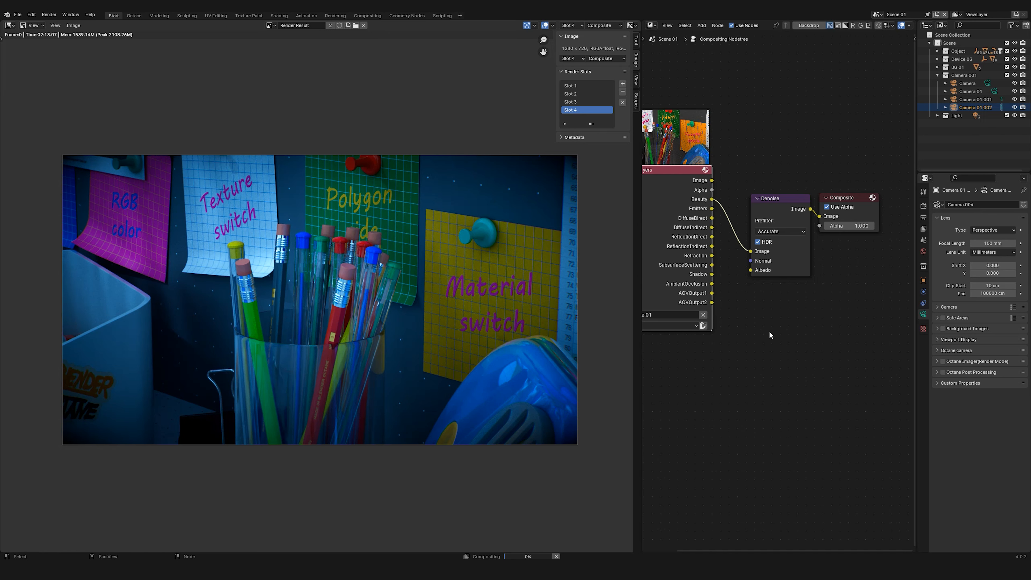